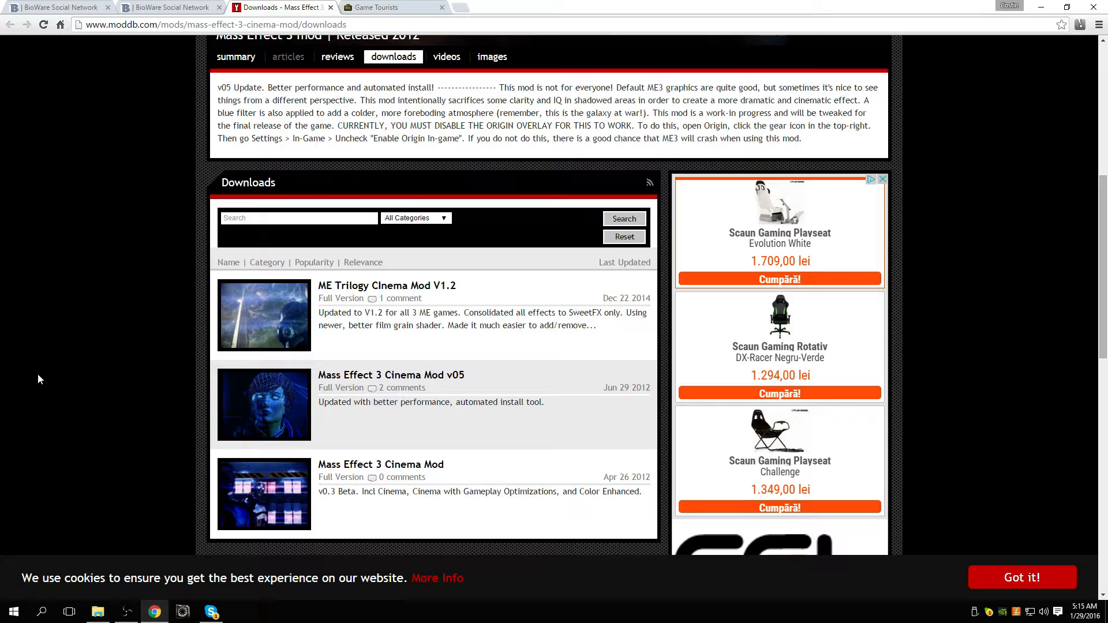
# Step: Examine the Mass Effect 3 Cinema Mod downloads page, including the mod description and the v05 download entry
pyautogui.scroll(4, 40, 373)
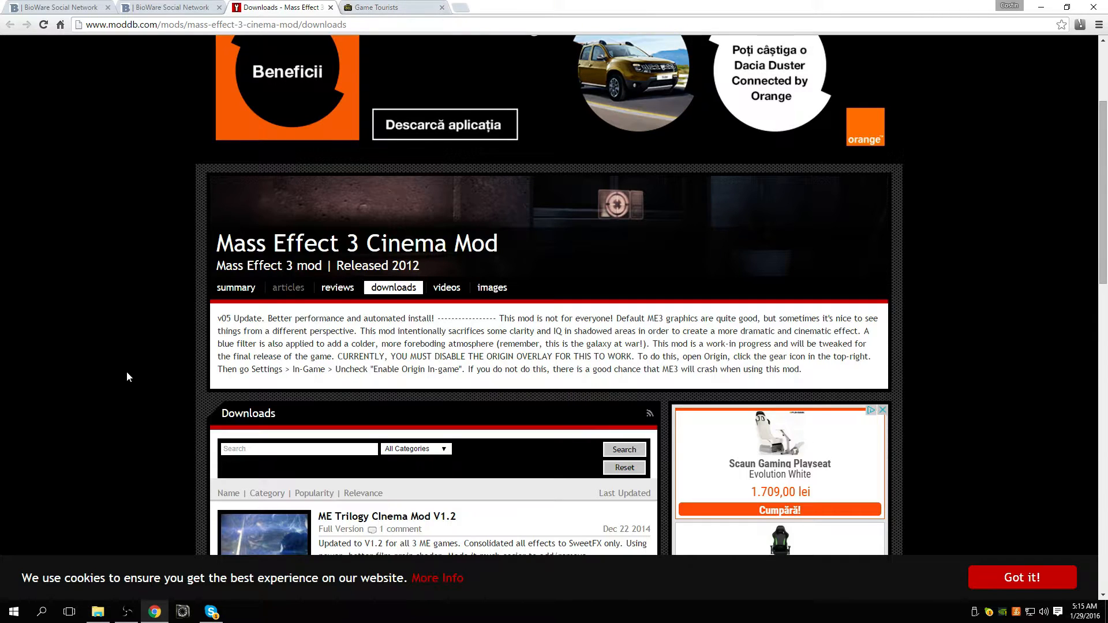
pyautogui.scroll(-2, 130, 376)
pyautogui.click(97, 612)
pyautogui.click(87, 471)
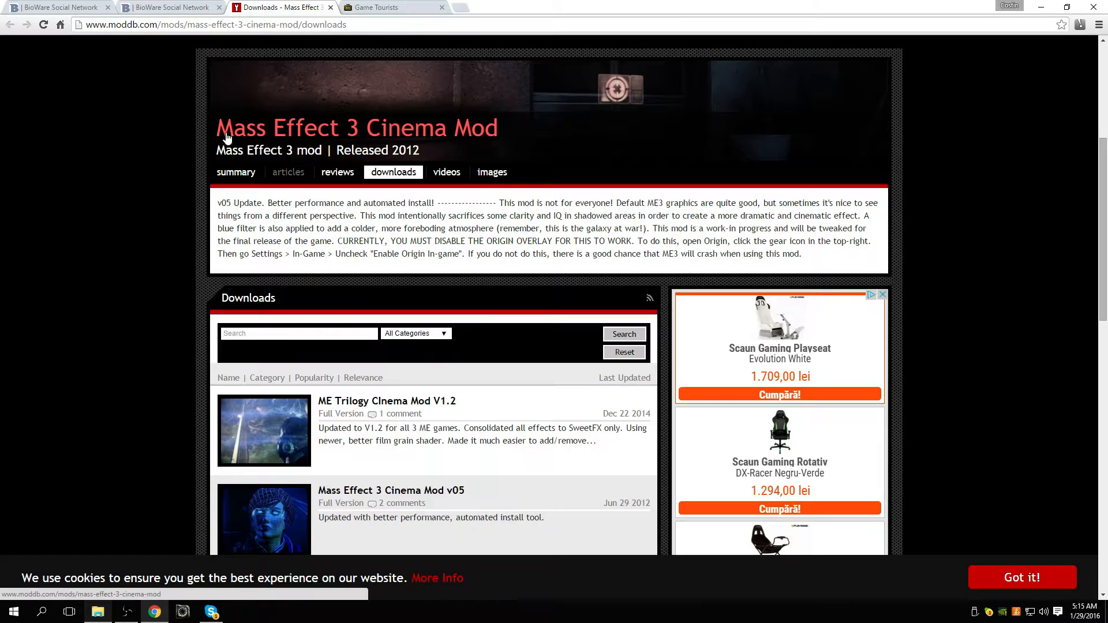
pyautogui.scroll(1, 214, 137)
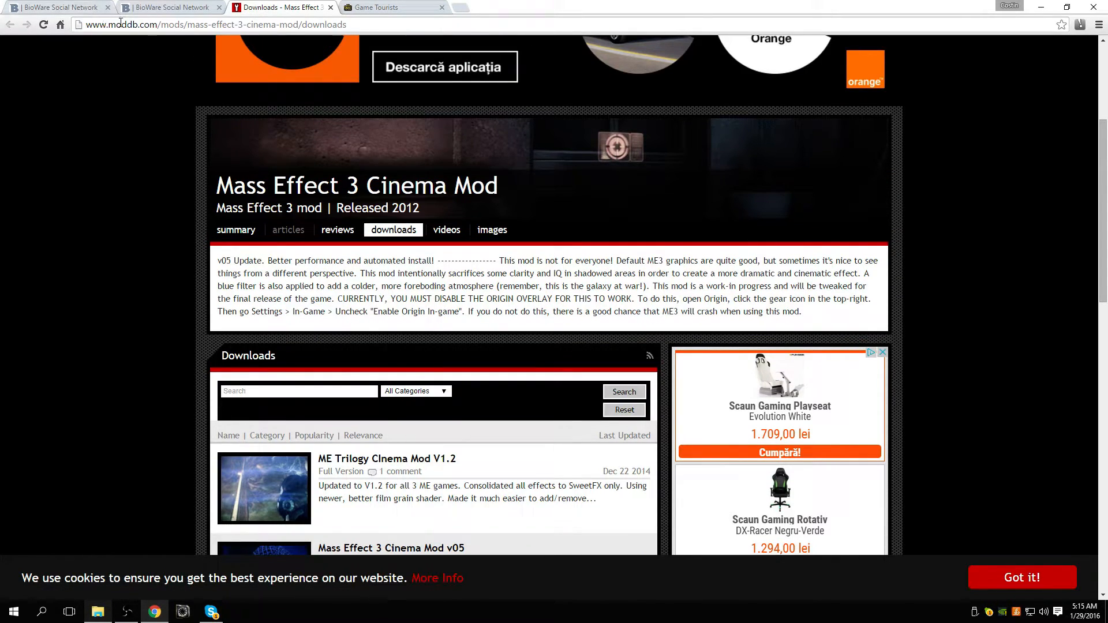
pyautogui.scroll(-4, 164, 272)
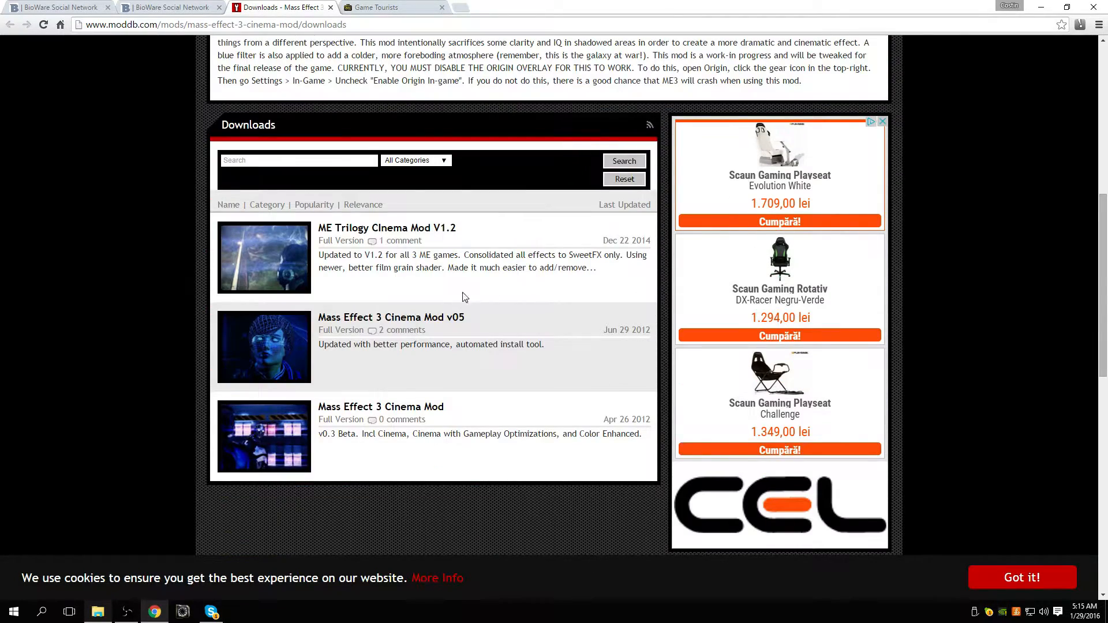
pyautogui.moveTo(549, 342); pyautogui.dragTo(400, 345)
pyautogui.scroll(5, 652, 335)
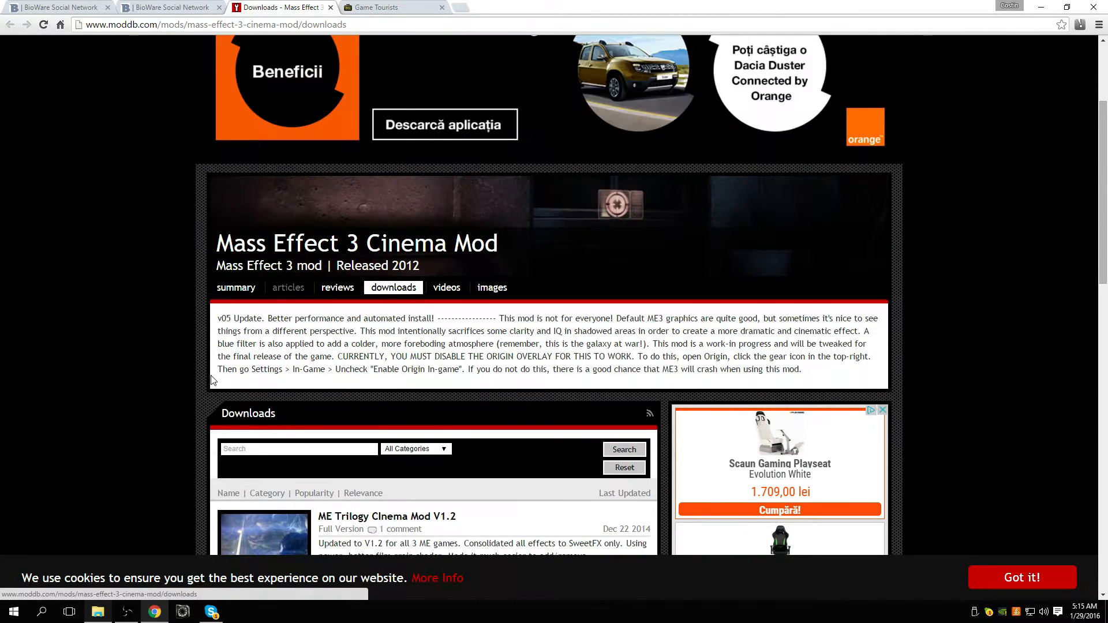
pyautogui.scroll(-3, 63, 364)
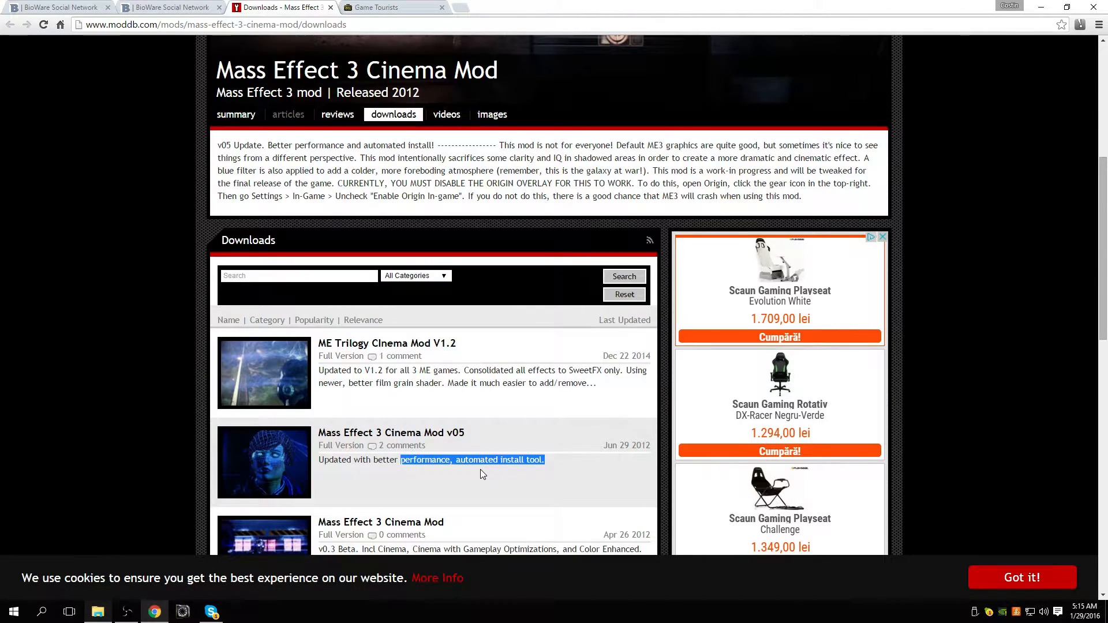
pyautogui.click(481, 470)
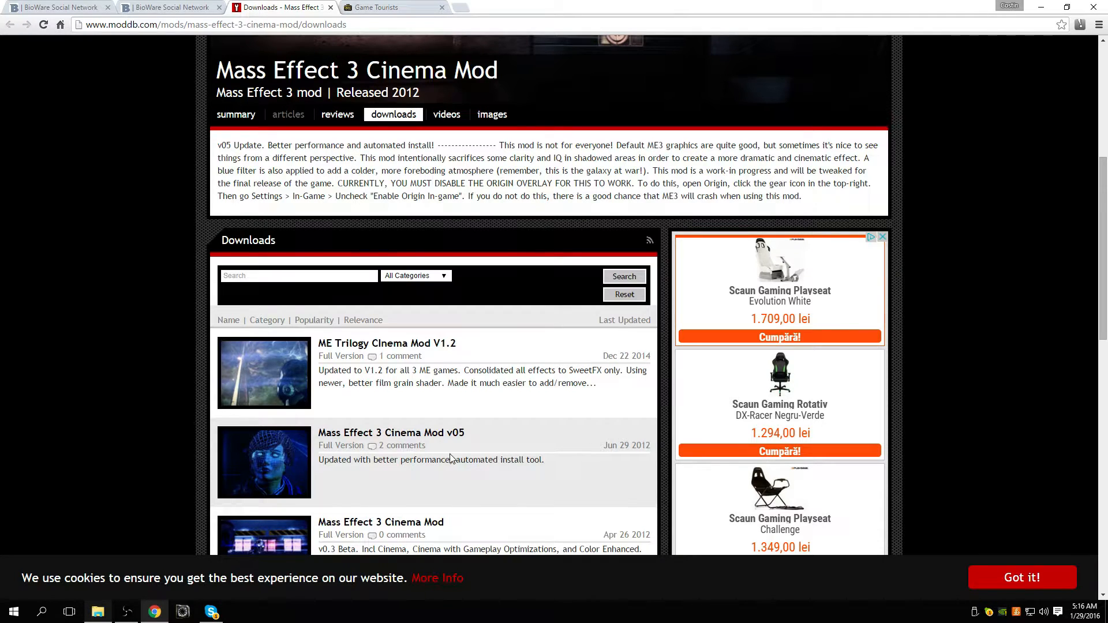
# Step: Switch to File Explorer and open the Games\Mass Effect 2\Binaries folder on Local Disk (D:)
pyautogui.click(97, 614)
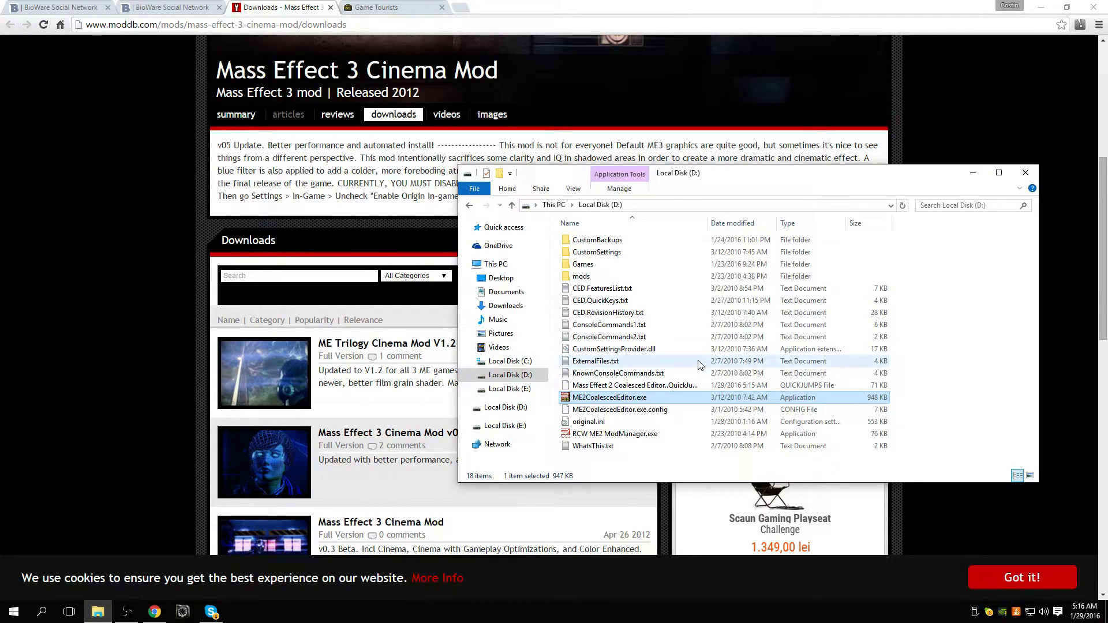
pyautogui.doubleClick(583, 264)
pyautogui.doubleClick(583, 239)
pyautogui.doubleClick(584, 240)
pyautogui.scroll(-5, 923, 357)
pyautogui.scroll(5, 932, 340)
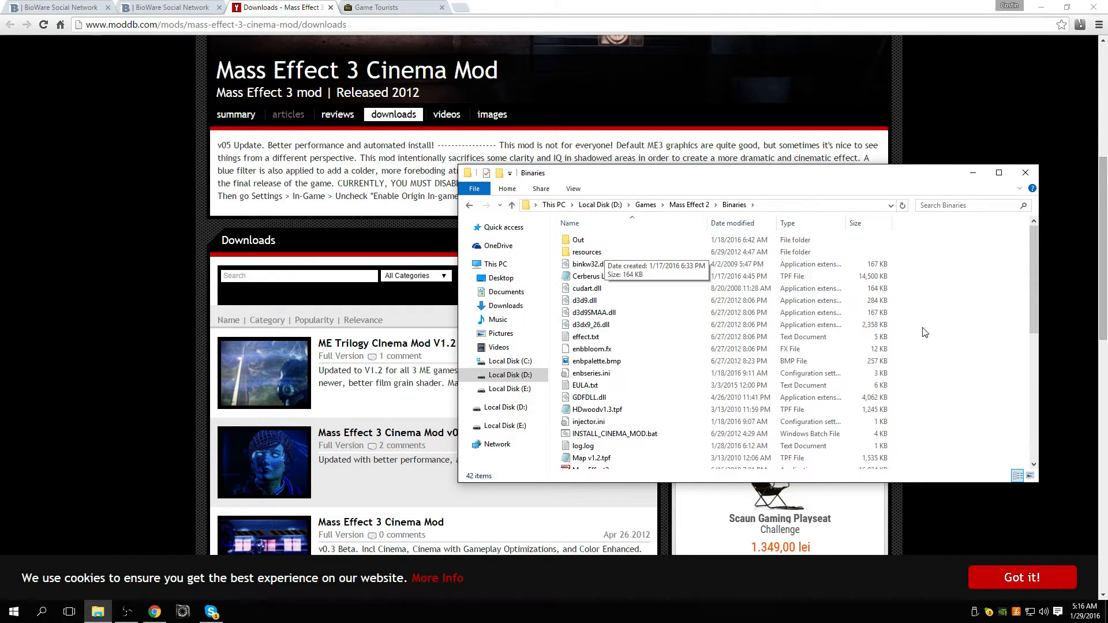
# Step: Run INSTALL_CINEMA_MOD.bat from the Binaries folder to view its installation options, and close the installer without choosing one
pyautogui.scroll(-1, 699, 369)
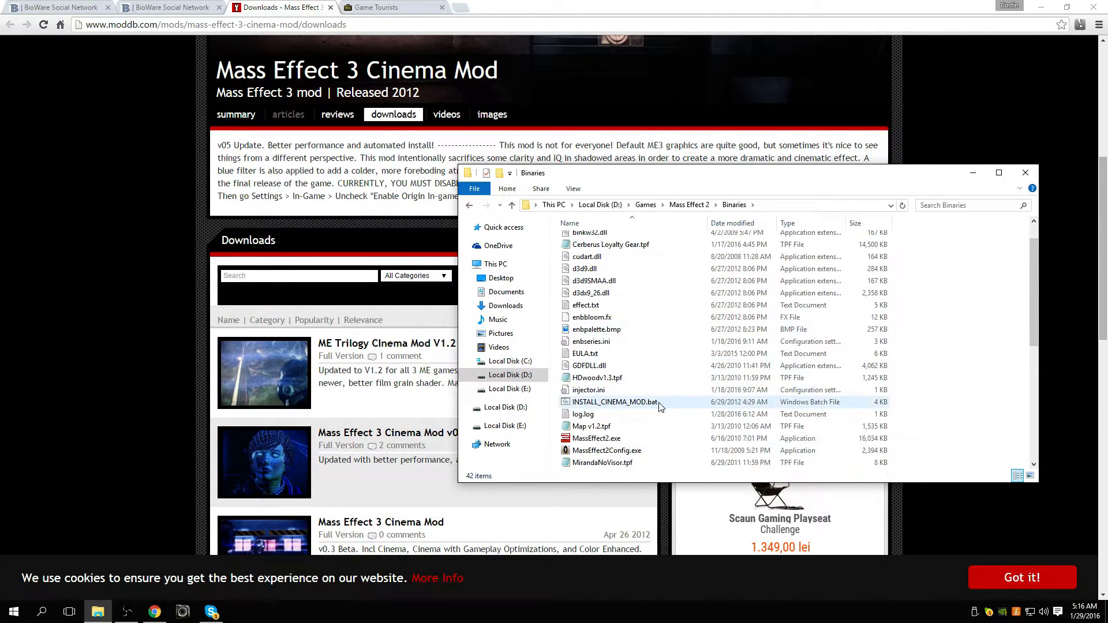
pyautogui.doubleClick(630, 404)
pyautogui.click(597, 315)
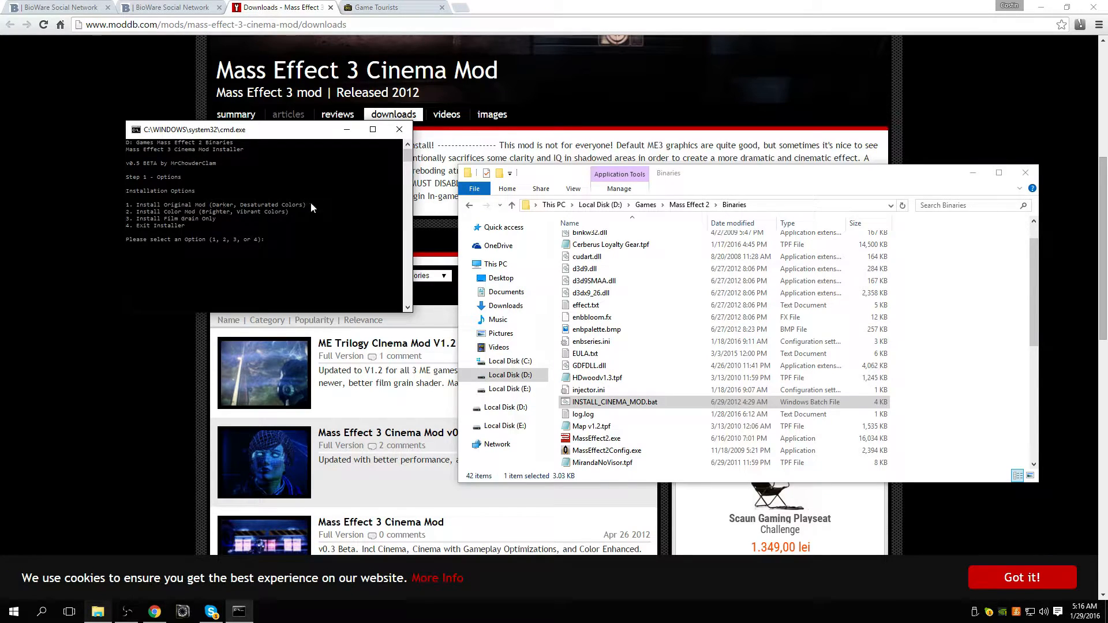
pyautogui.click(399, 129)
pyautogui.scroll(1, 576, 302)
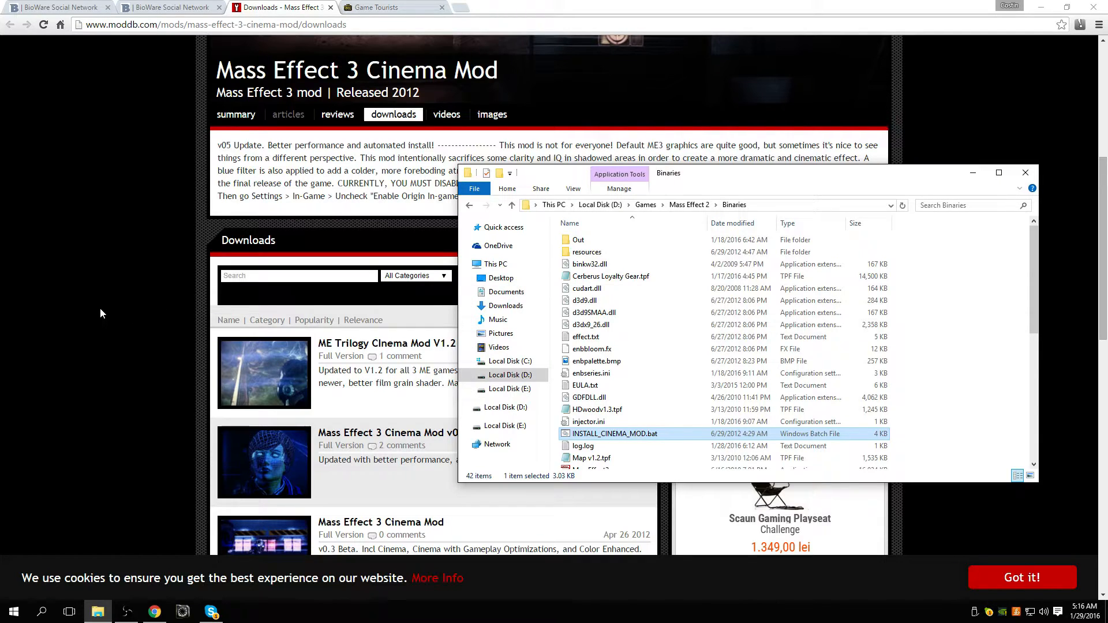
# Step: View the Texmod project's files page on BioWare Social Network and minimize the browser to reveal the desktop
pyautogui.scroll(-1, 2, 304)
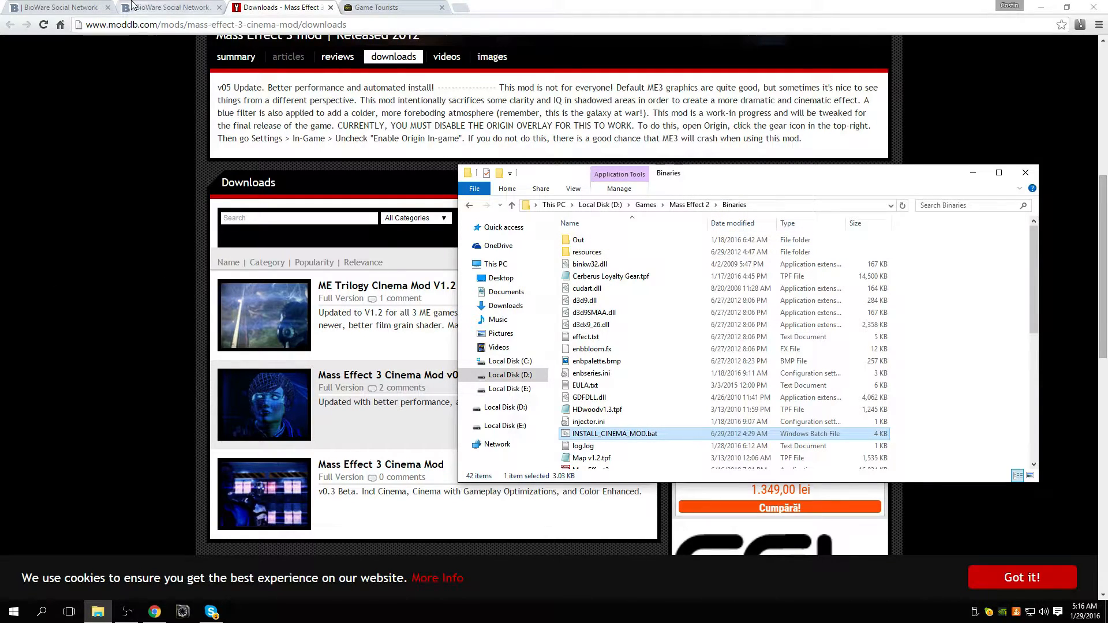
pyautogui.click(65, 6)
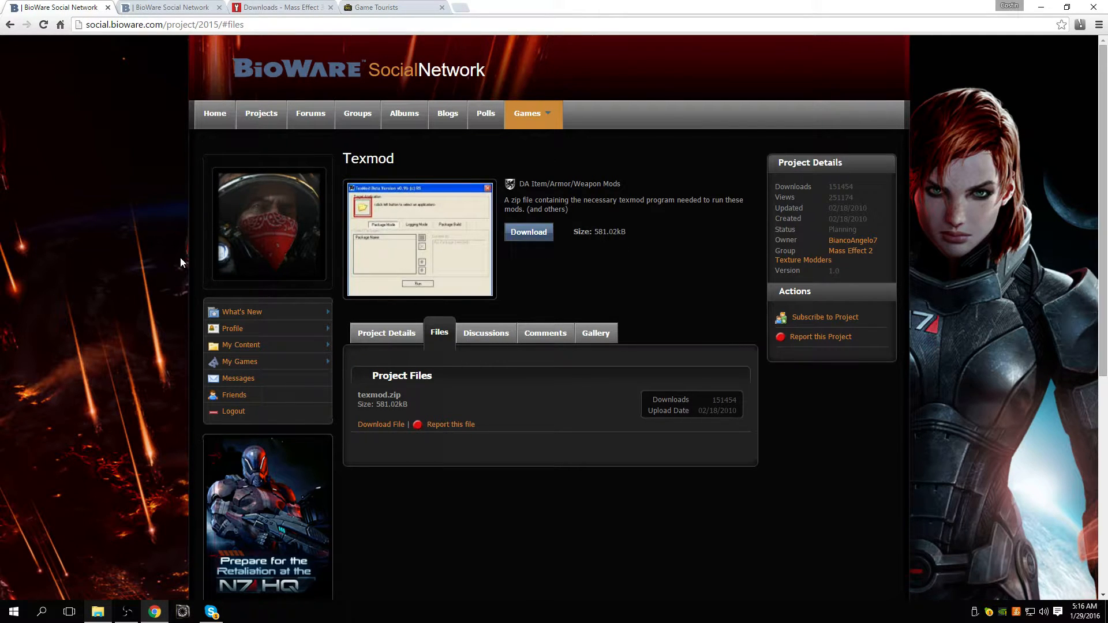
pyautogui.click(155, 612)
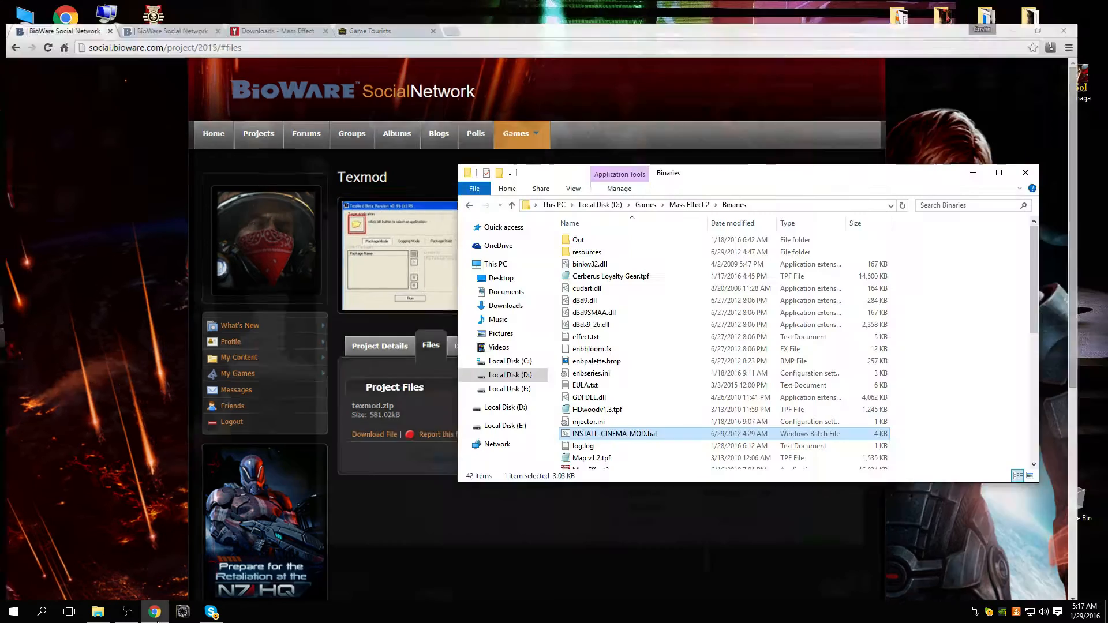
pyautogui.click(201, 325)
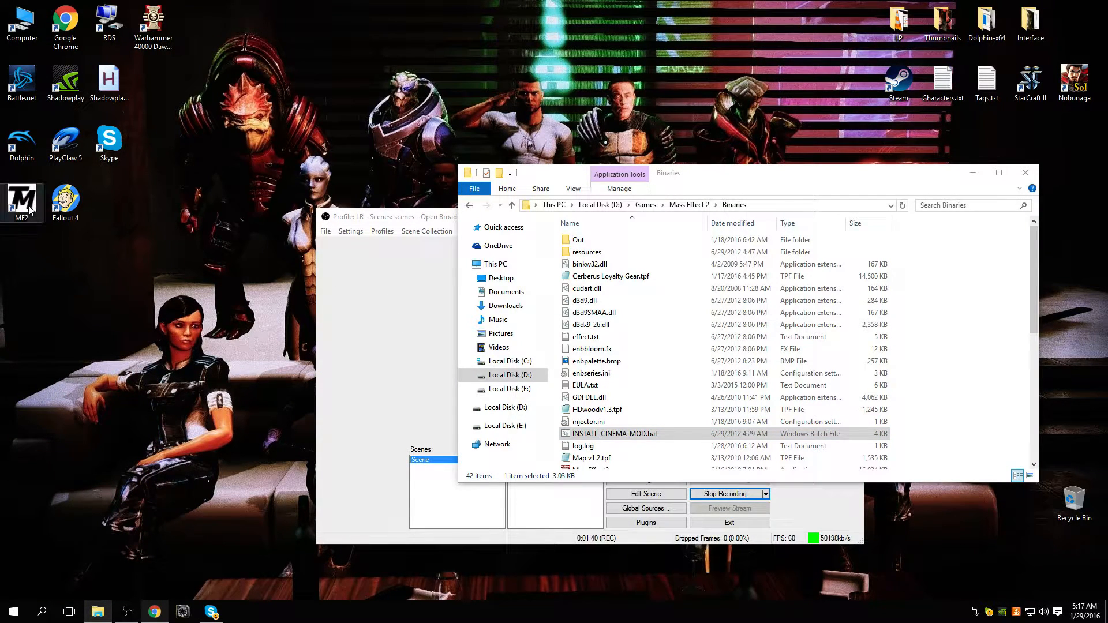
pyautogui.scroll(-4, 618, 349)
pyautogui.scroll(3, 627, 336)
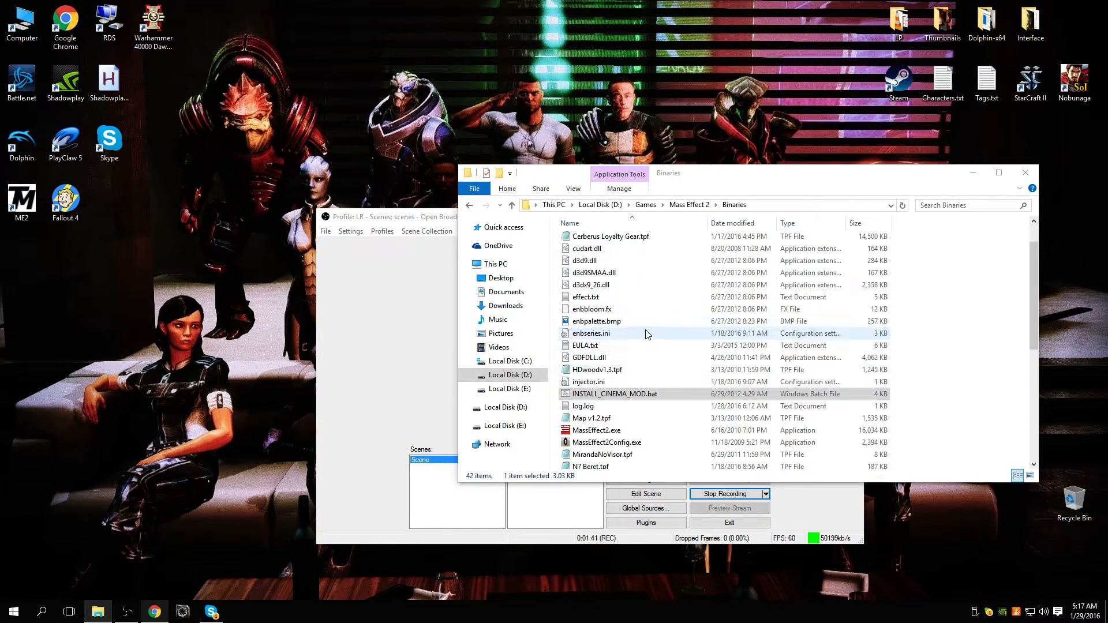
# Step: Launch TexMod from the ME2 desktop shortcut and set D:\Games\Mass Effect 2\Binaries\MassEffect2.exe as the target application
pyautogui.click(21, 208)
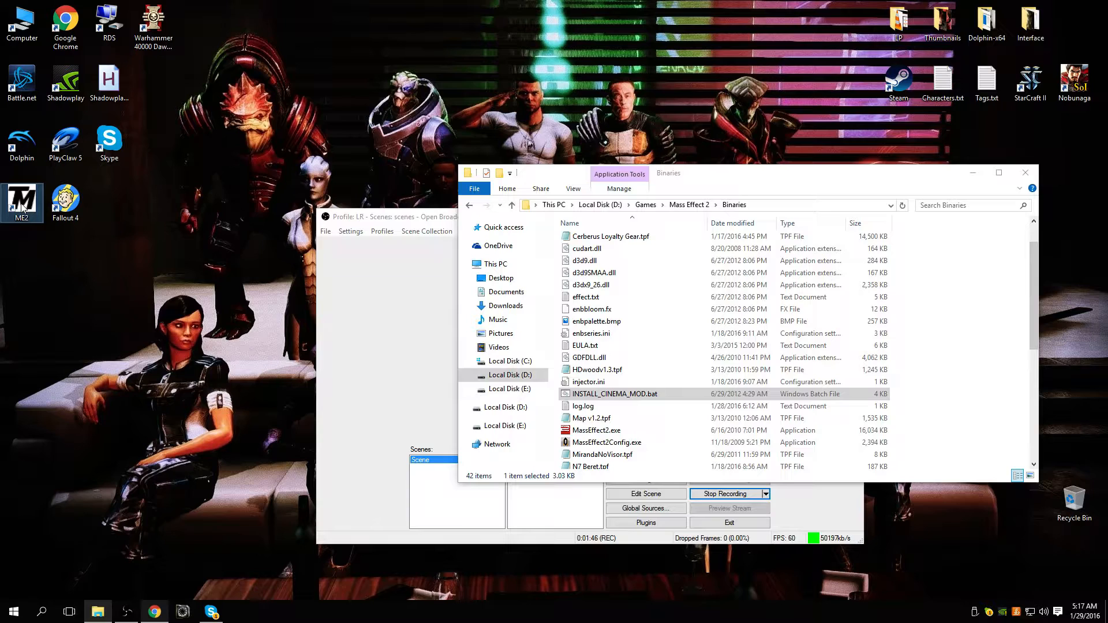
pyautogui.doubleClick(22, 208)
pyautogui.click(161, 191)
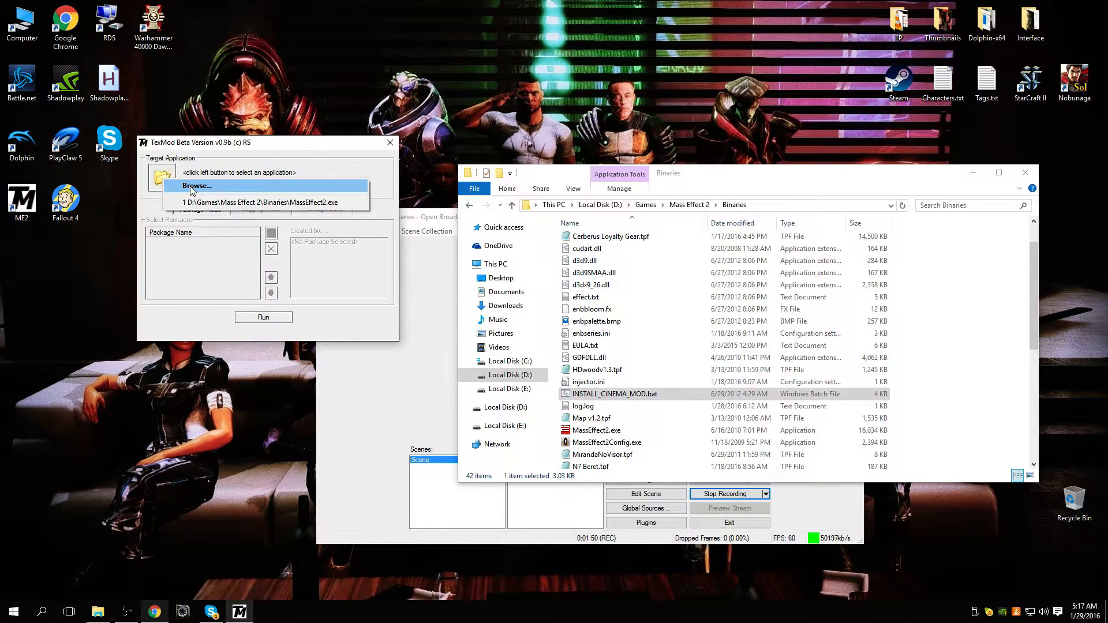
pyautogui.click(274, 157)
pyautogui.click(166, 174)
pyautogui.click(323, 187)
pyautogui.doubleClick(292, 231)
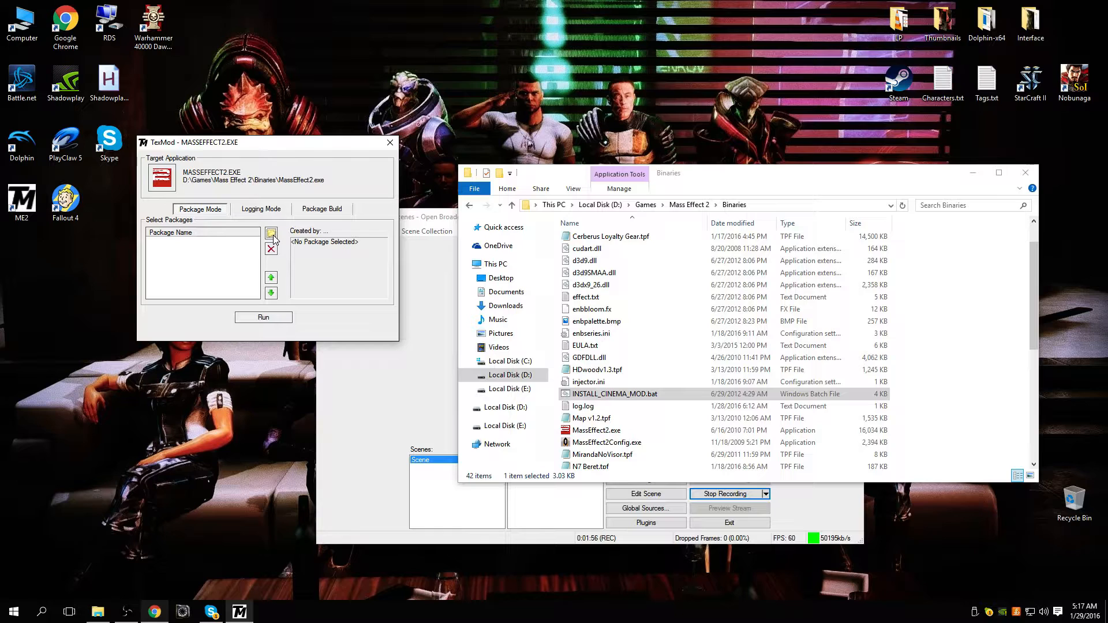
# Step: Add all six .tpf packages in the Binaries folder, from Cerberus Loyalty Gear to No Spec Wep Icon, to TexMod's package list
pyautogui.click(273, 235)
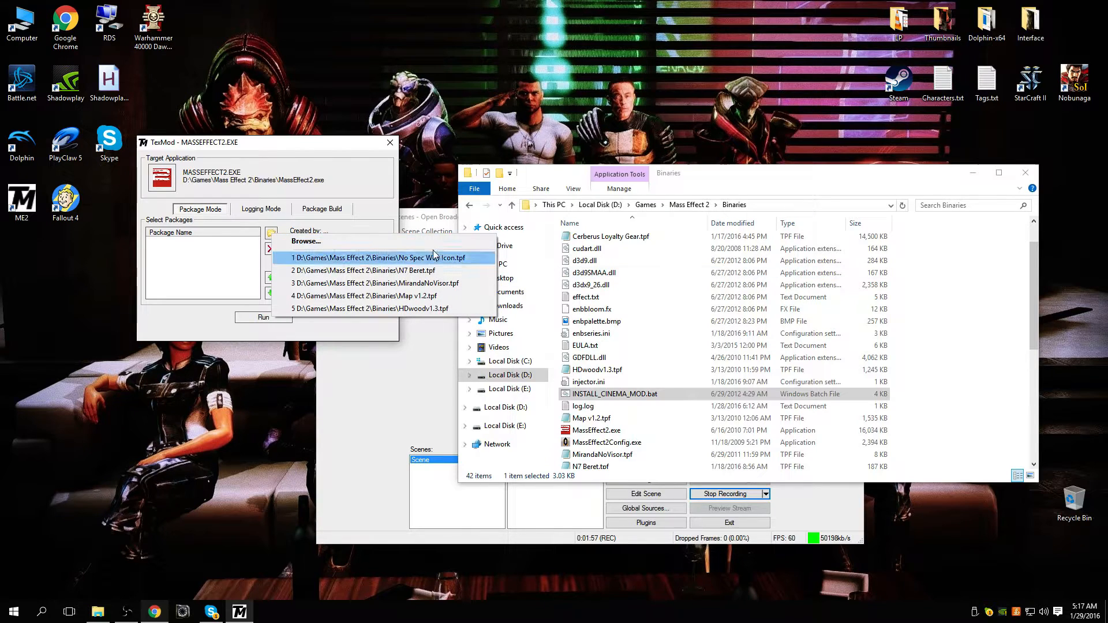
pyautogui.click(388, 248)
pyautogui.moveTo(576, 483); pyautogui.dragTo(481, 364)
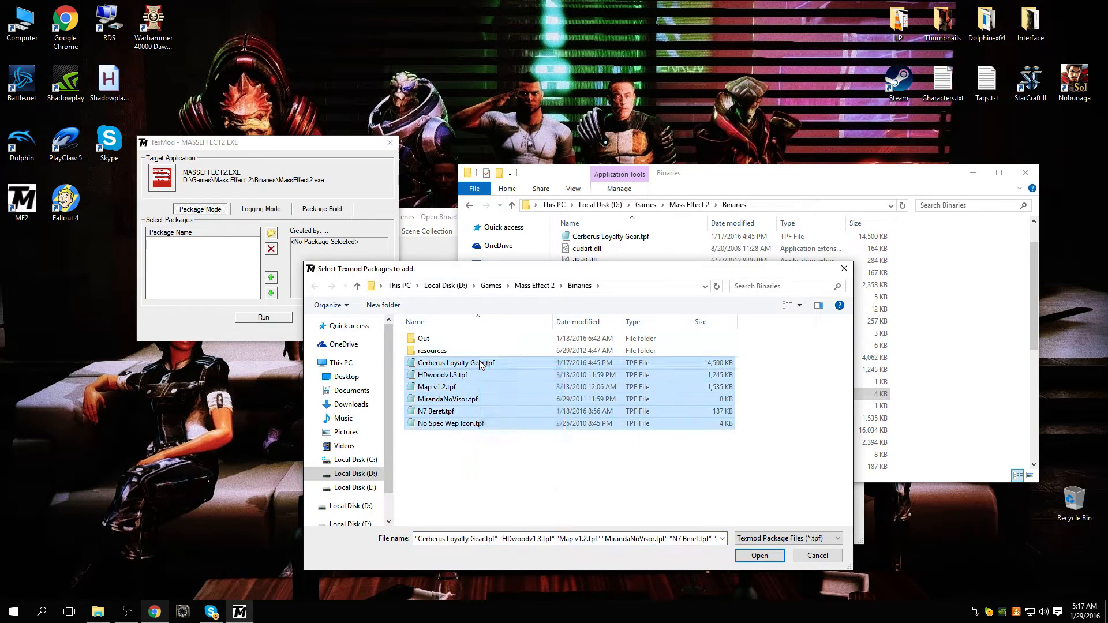
pyautogui.click(501, 466)
pyautogui.moveTo(640, 500); pyautogui.dragTo(480, 362)
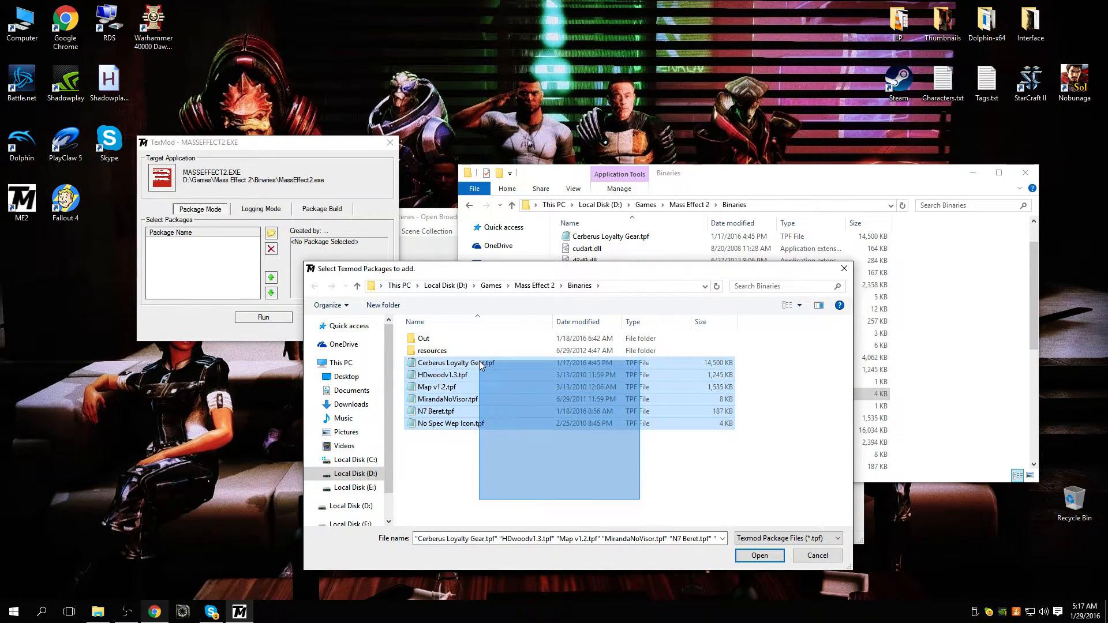
pyautogui.click(539, 486)
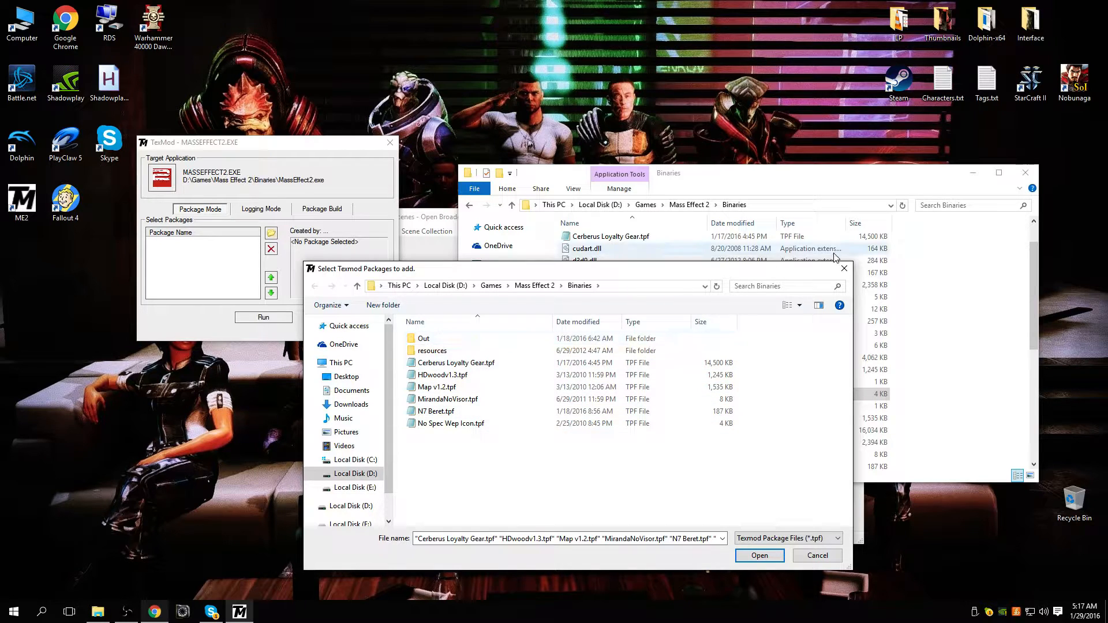
pyautogui.moveTo(563, 490); pyautogui.dragTo(407, 359)
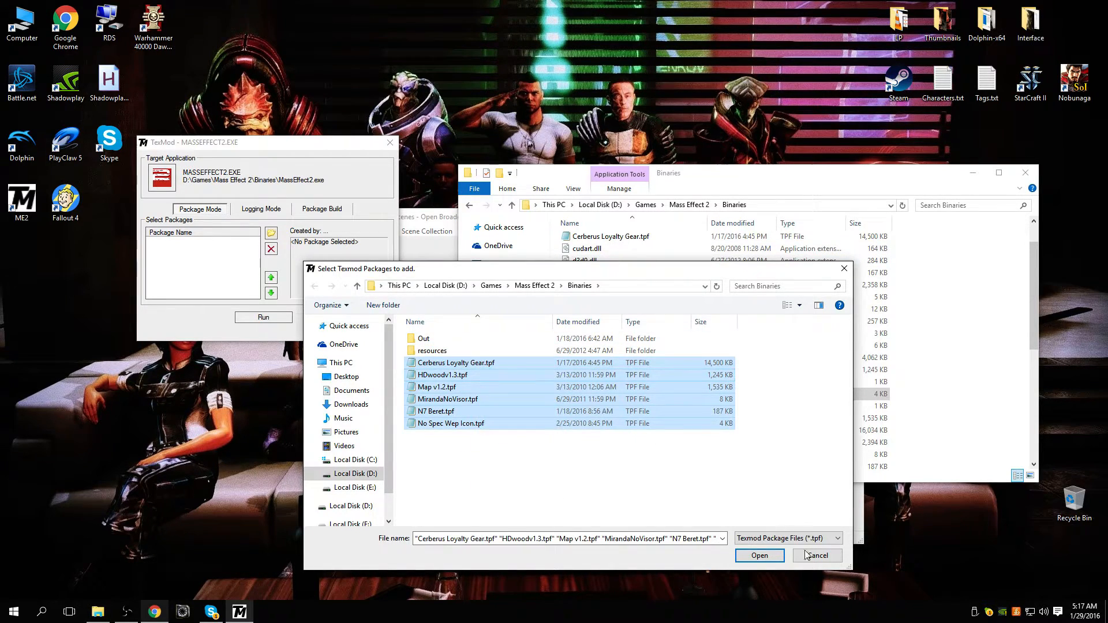
pyautogui.click(759, 556)
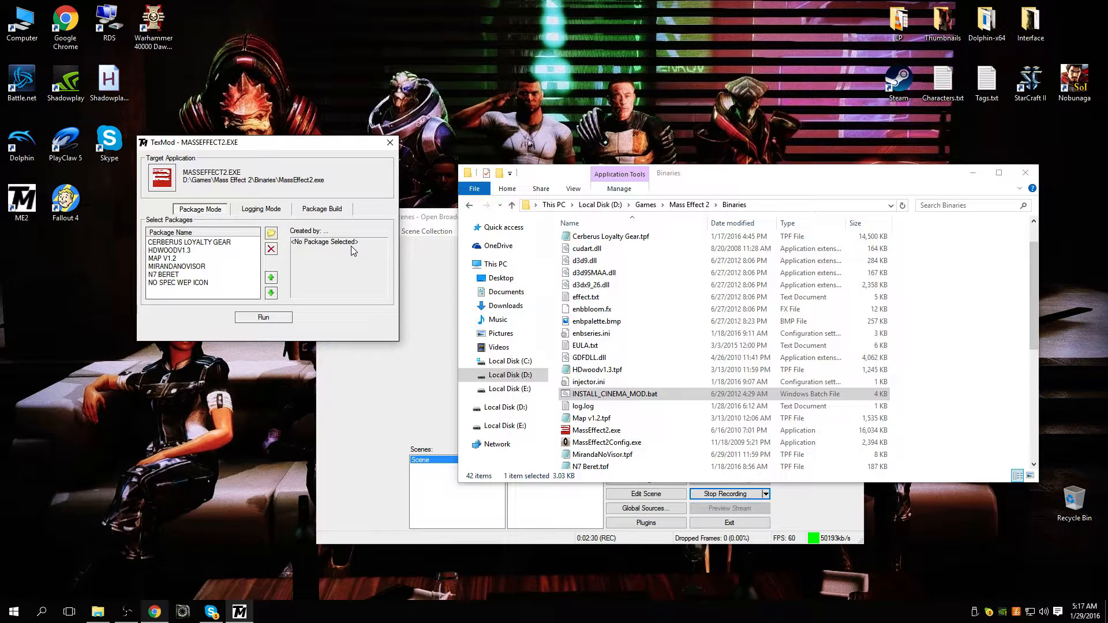
# Step: Move the TexMod window lower on the desktop and close it, returning to the Binaries folder listing
pyautogui.moveTo(278, 147); pyautogui.dragTo(349, 293)
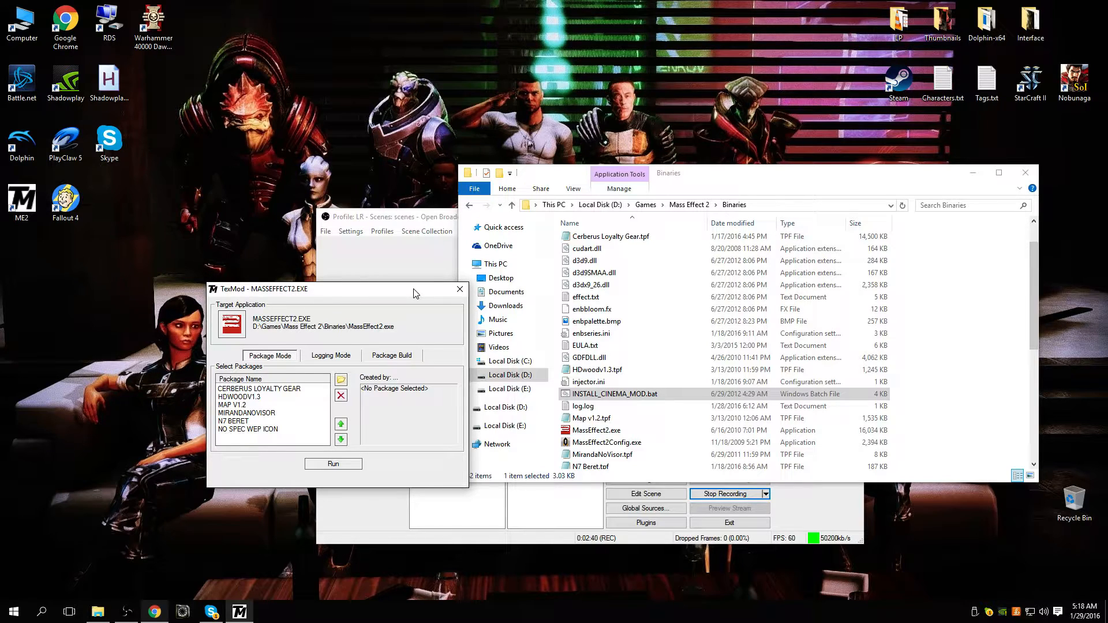
pyautogui.click(457, 296)
pyautogui.scroll(1, 681, 301)
pyautogui.scroll(-5, 684, 302)
pyautogui.scroll(5, 679, 303)
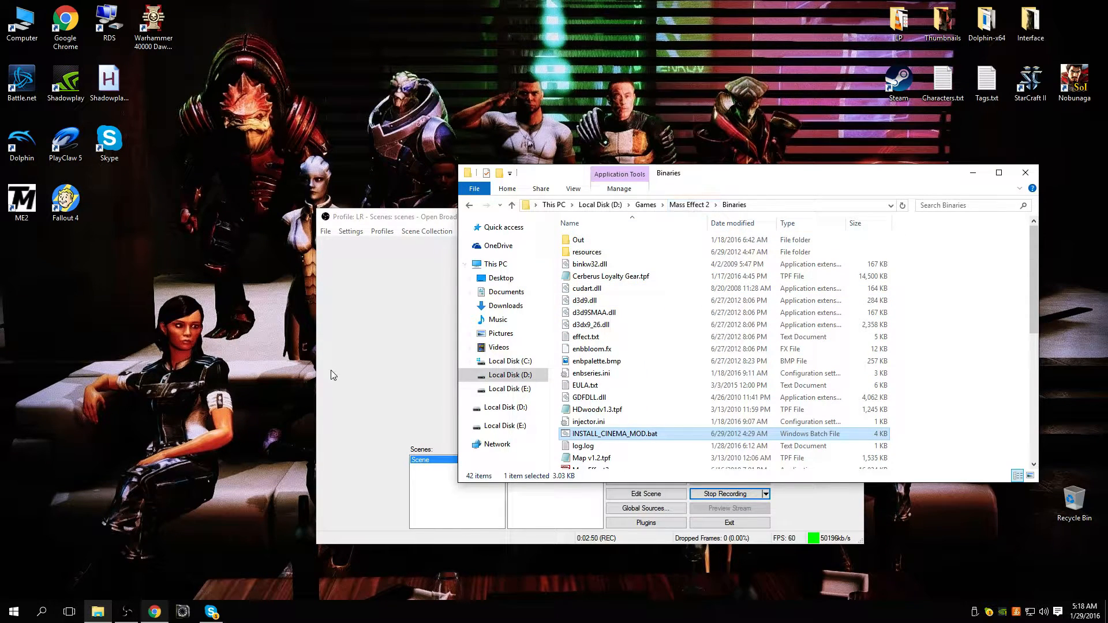
# Step: Open the Movies folder inside the Mass Effect 2 folder and look through its .bik video files
pyautogui.click(689, 205)
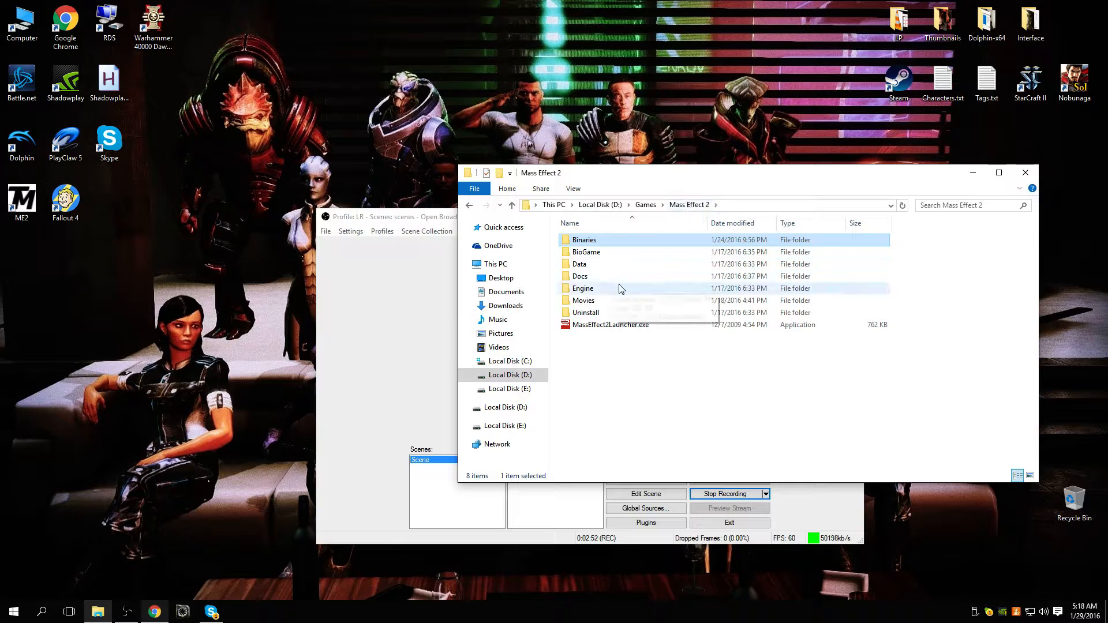
pyautogui.doubleClick(614, 301)
pyautogui.scroll(-7, 736, 324)
pyautogui.scroll(-15, 736, 325)
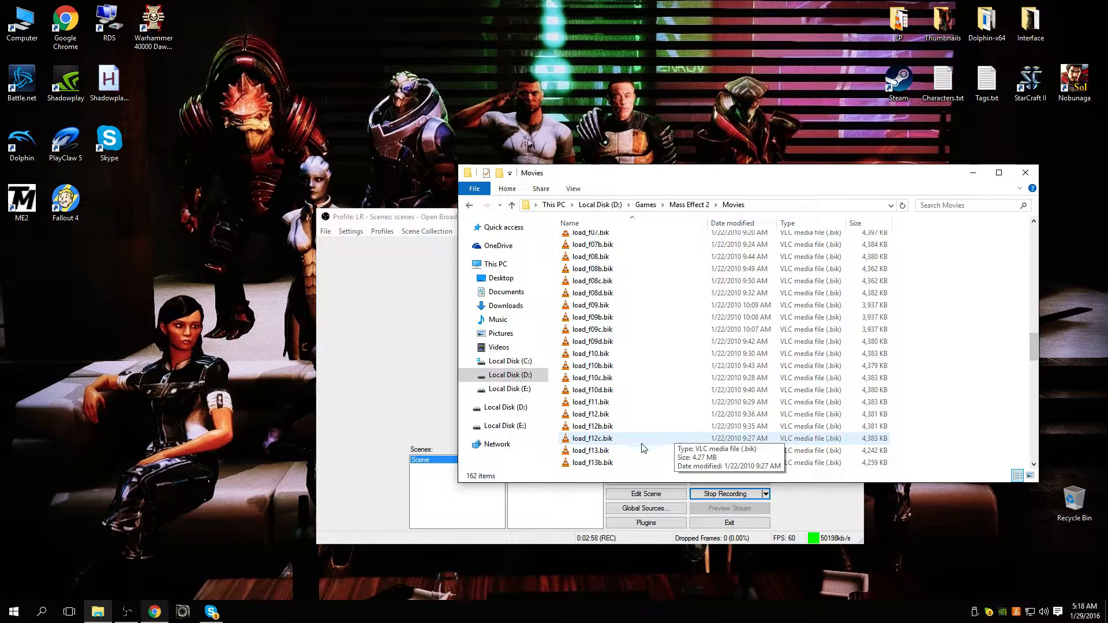
pyautogui.scroll(-3, 764, 438)
pyautogui.scroll(-3, 762, 438)
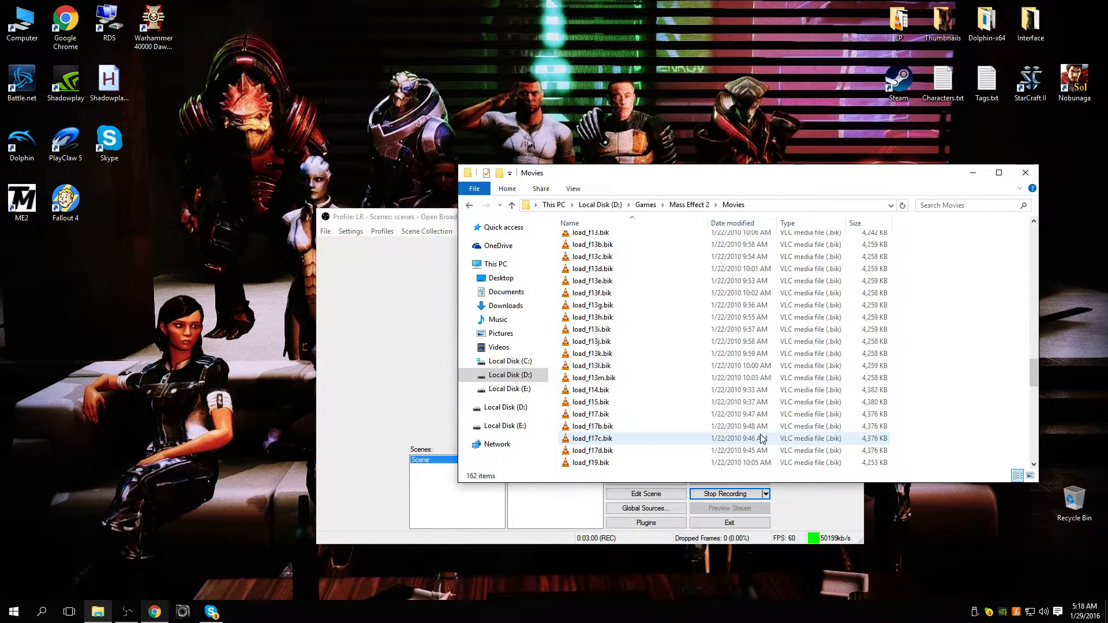
pyautogui.scroll(-6, 762, 439)
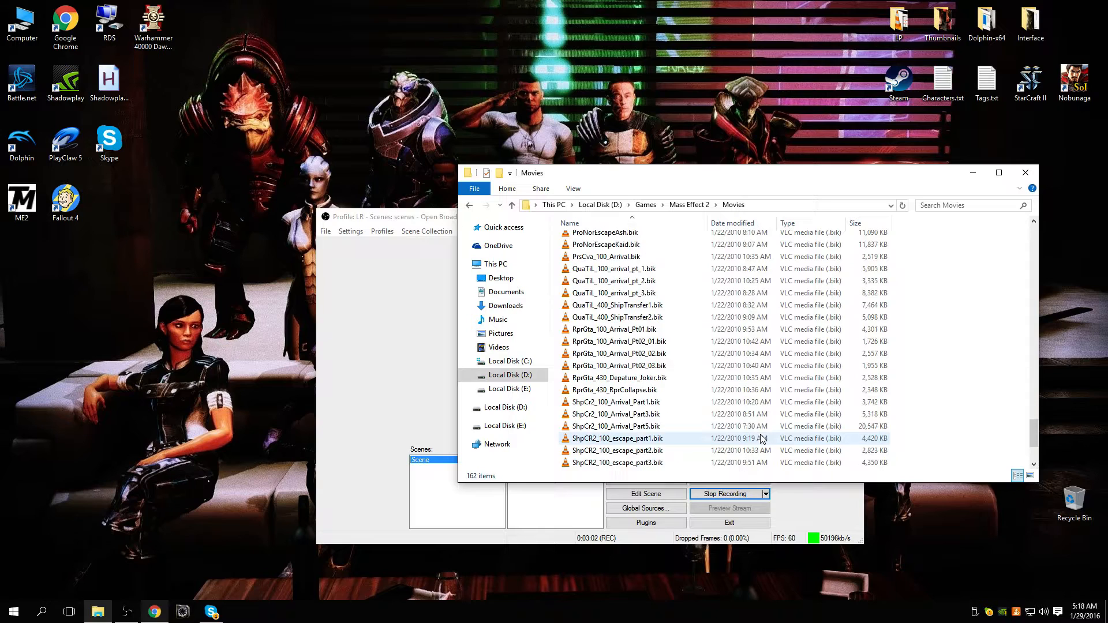
pyautogui.scroll(15, 721, 436)
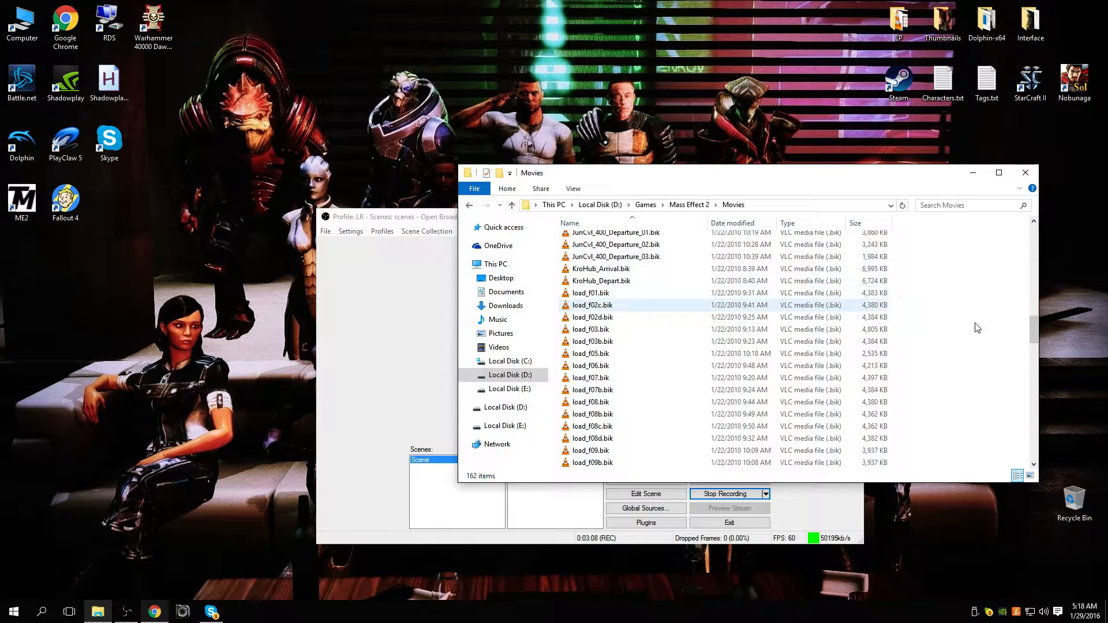
pyautogui.scroll(-20, 841, 454)
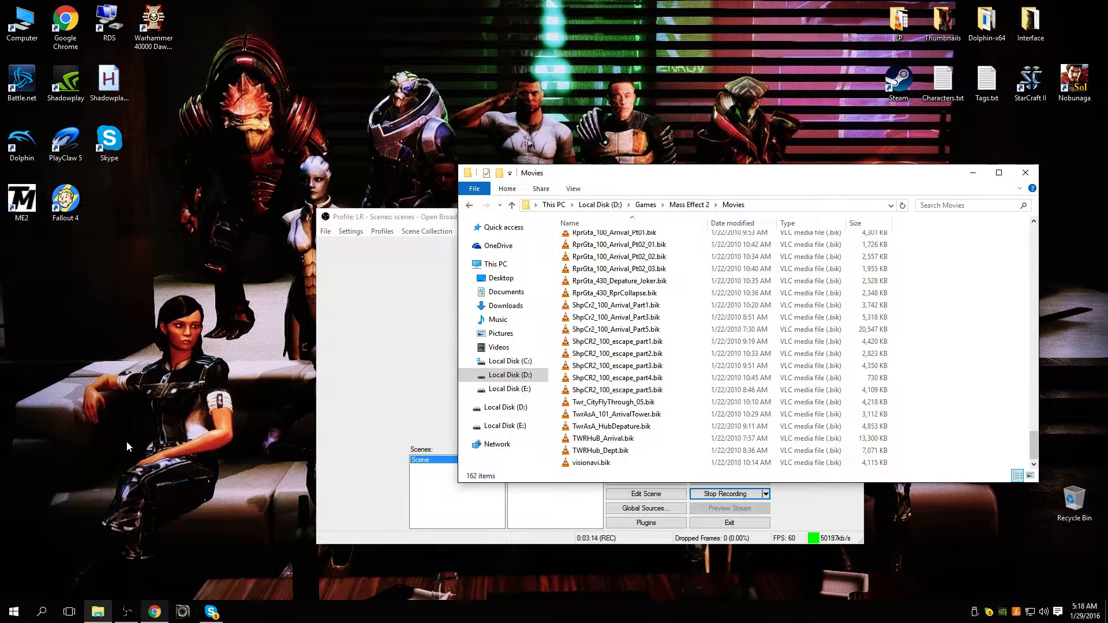
pyautogui.scroll(15, 893, 355)
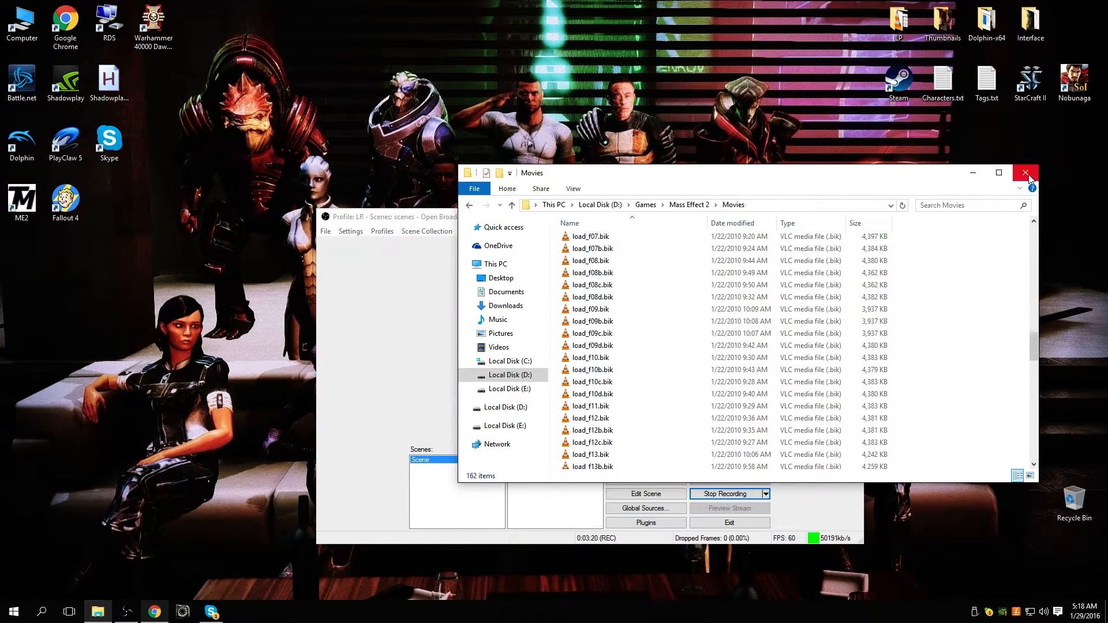
# Step: Return from the Movies folder to the Mass Effect 2 folder, move its window lower on the desktop and close it
pyautogui.click(692, 205)
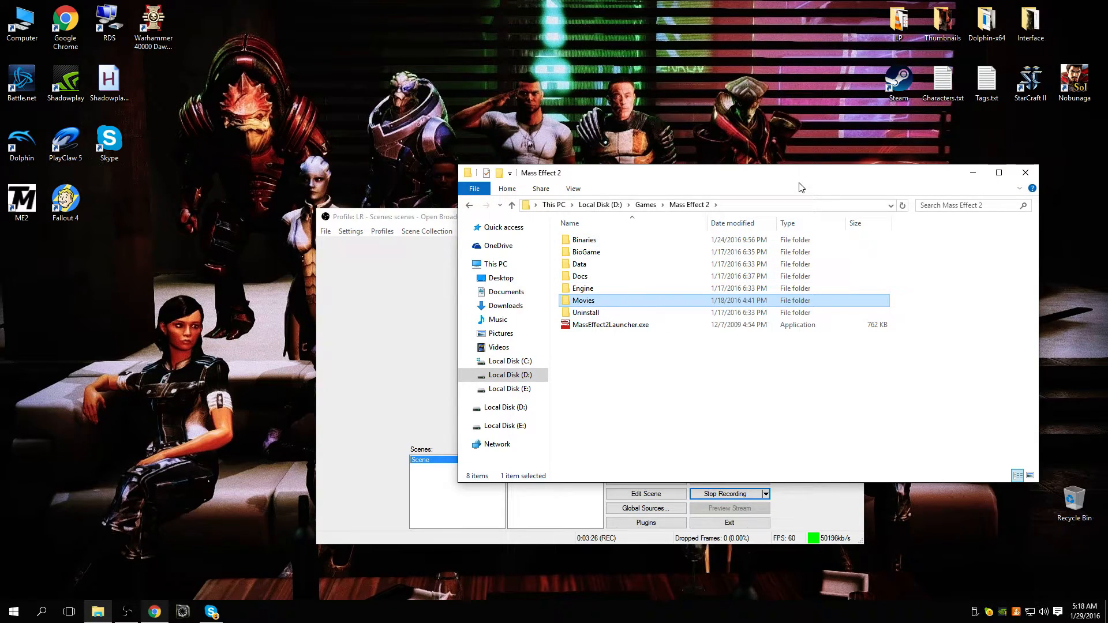
pyautogui.moveTo(737, 176); pyautogui.dragTo(483, 243)
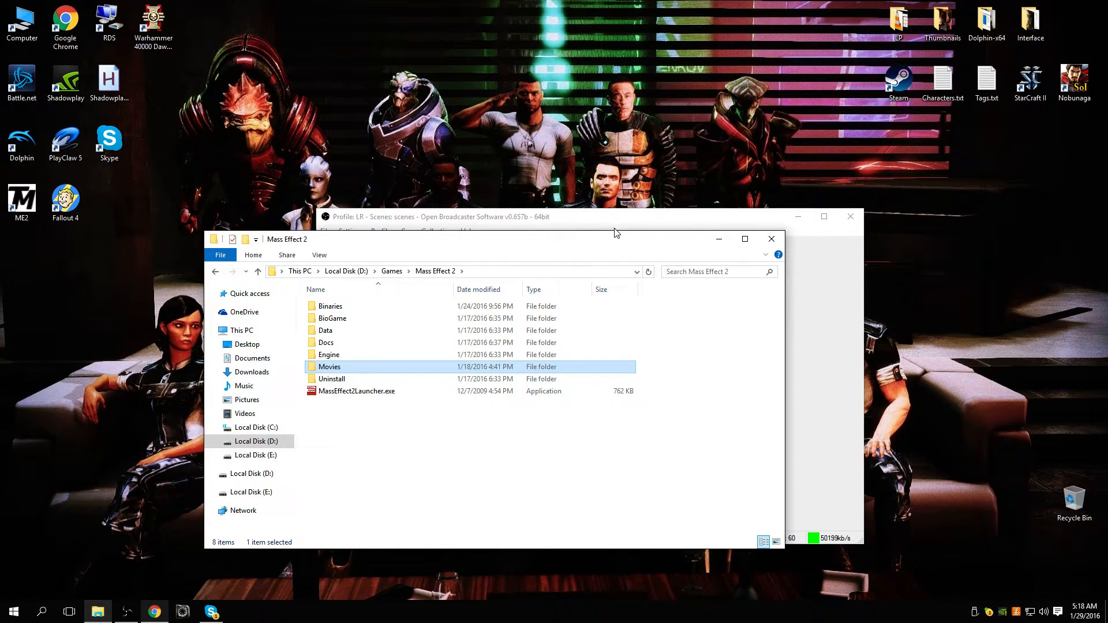
pyautogui.click(773, 238)
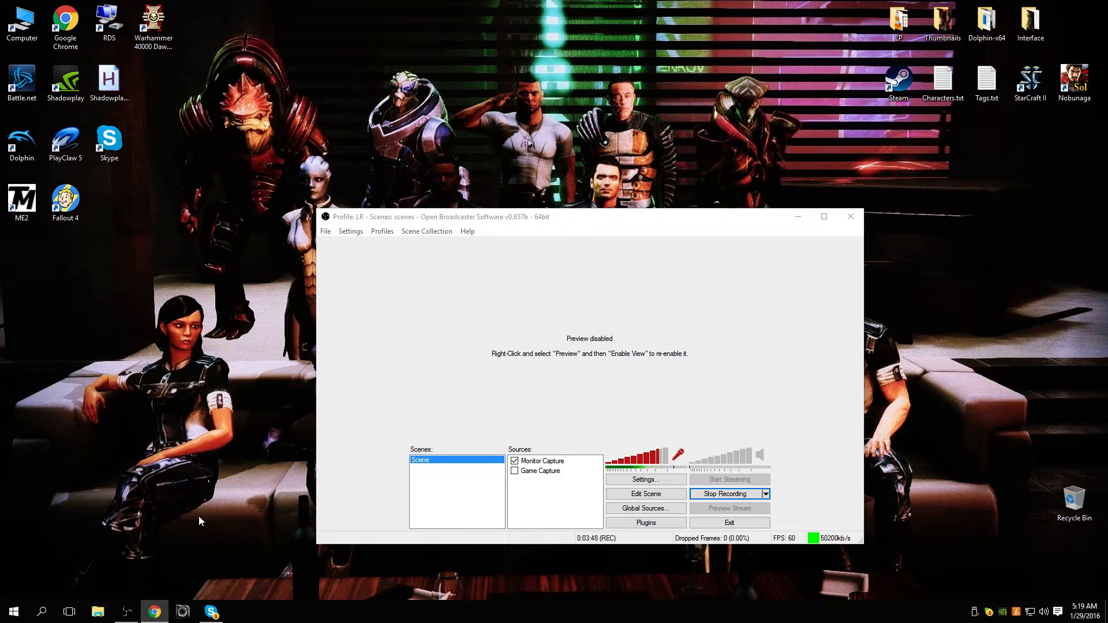
# Step: Run ME2CoalescedEditor.exe from Local Disk (D:) and accept the security warning
pyautogui.click(103, 608)
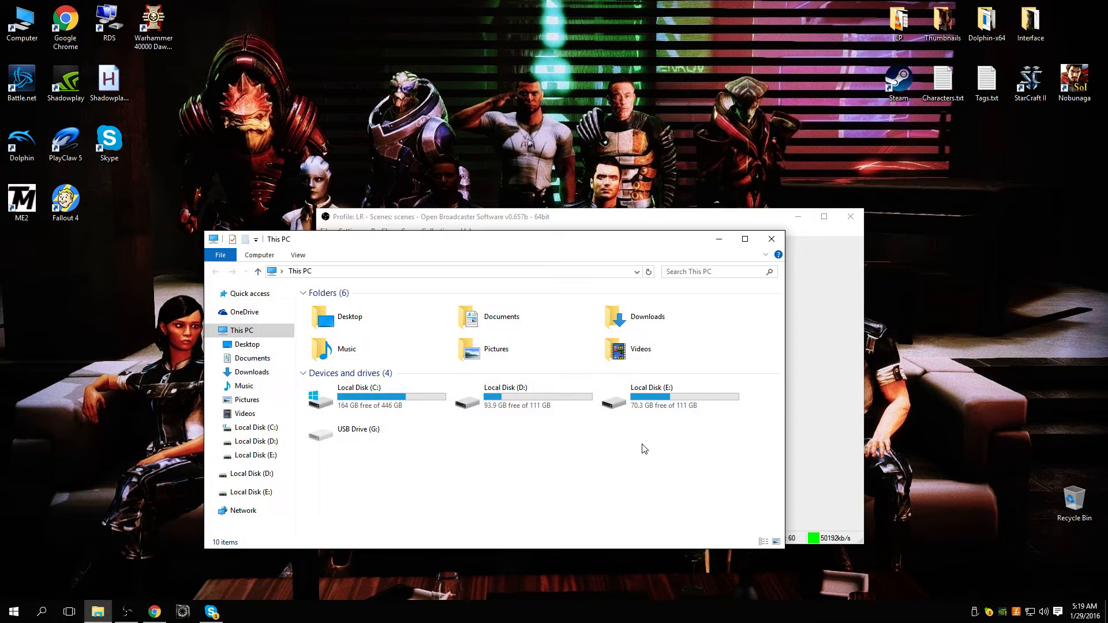
pyautogui.click(523, 413)
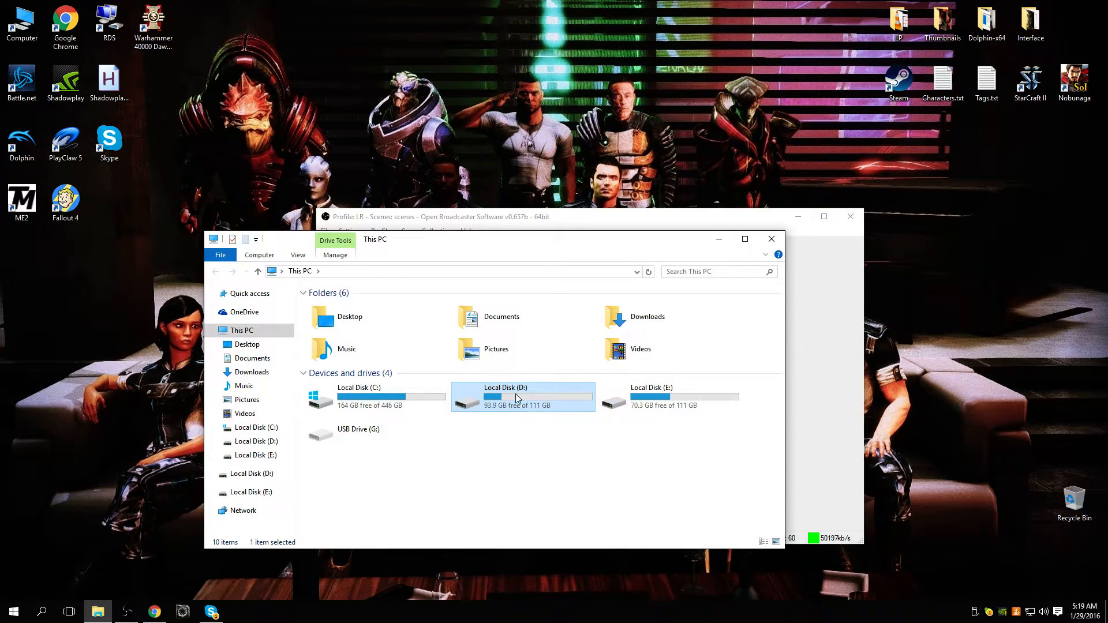
pyautogui.doubleClick(524, 413)
pyautogui.click(332, 335)
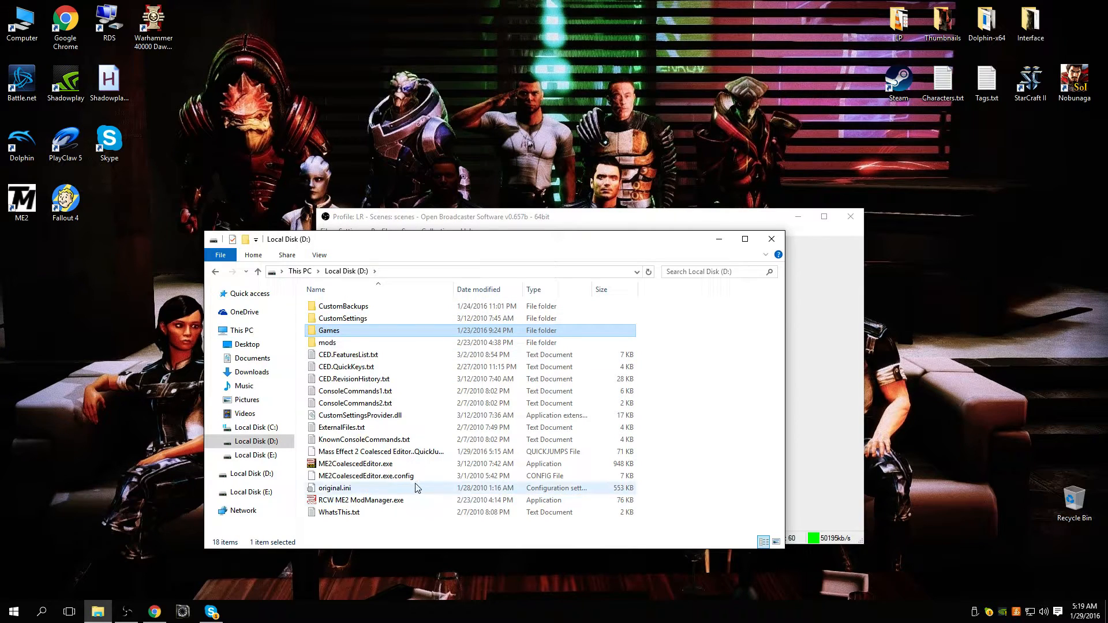
pyautogui.doubleClick(381, 464)
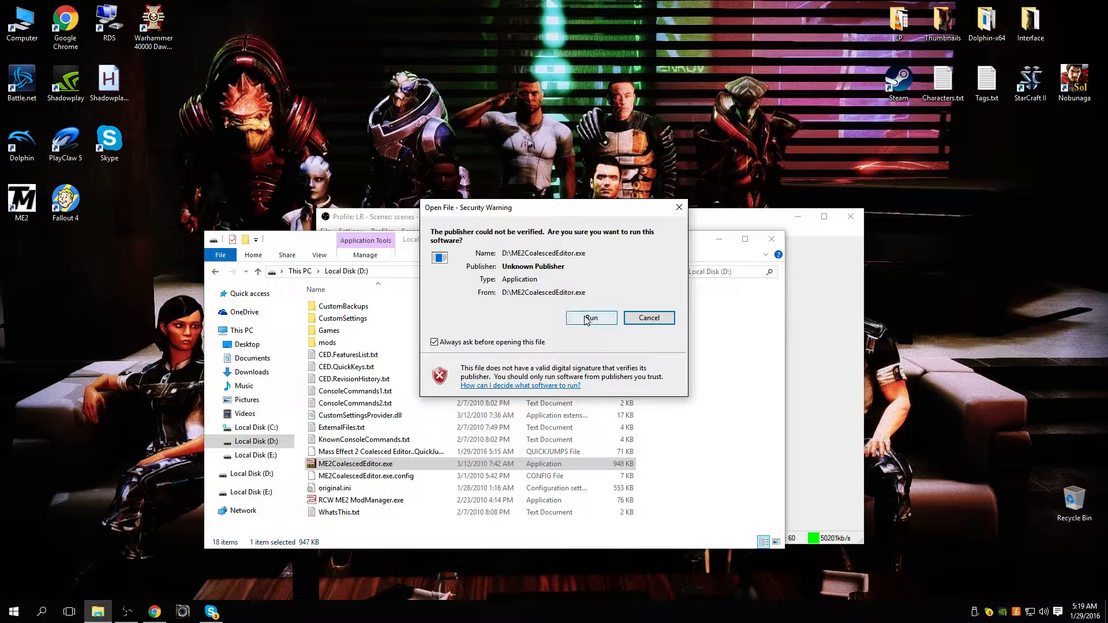
pyautogui.click(588, 317)
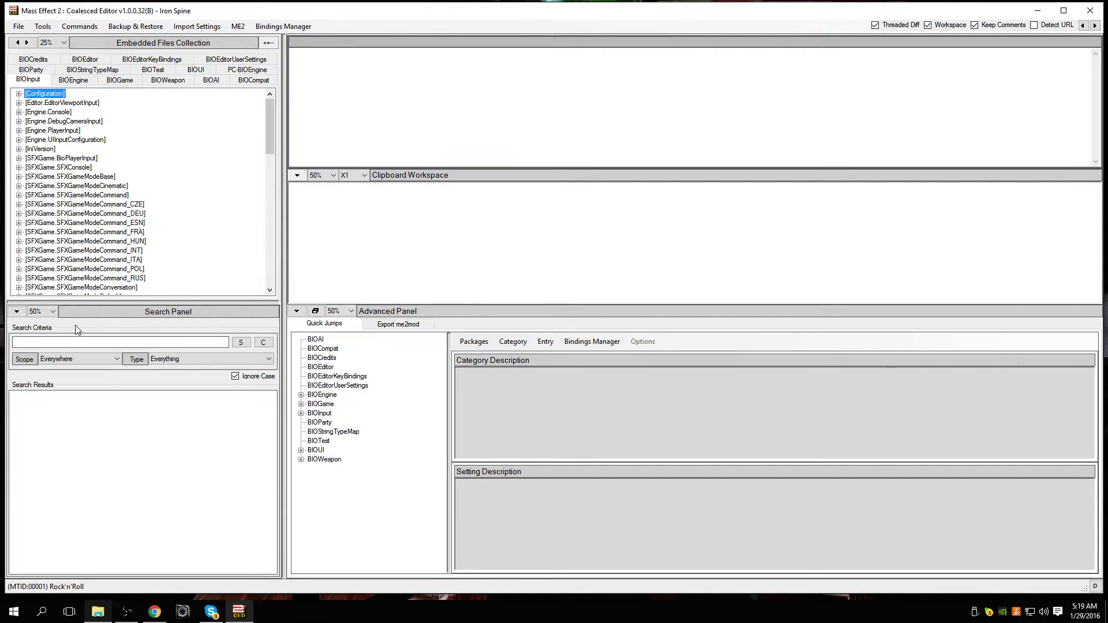
# Step: Search everywhere in the Coalesced Editor for "helmet"
pyautogui.click(93, 341)
pyautogui.press('Return')
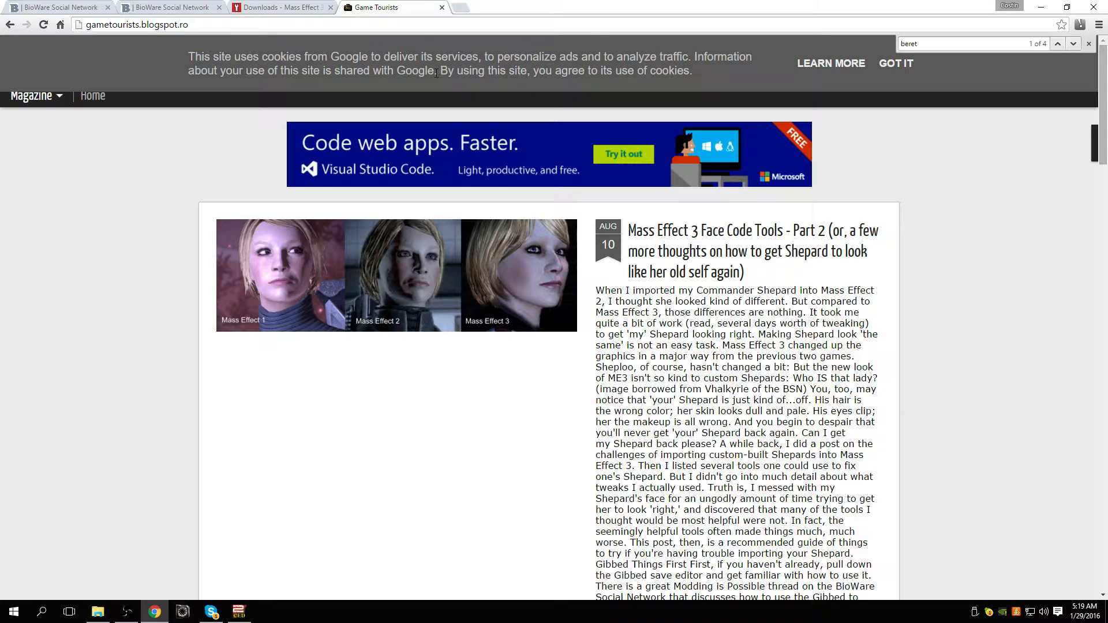
# Step: Switch to Chrome and go back from the Game Tourists front page to the Mass Effect 2 Armor and Casual Wear Hacks article
pyautogui.scroll(-4, 652, 363)
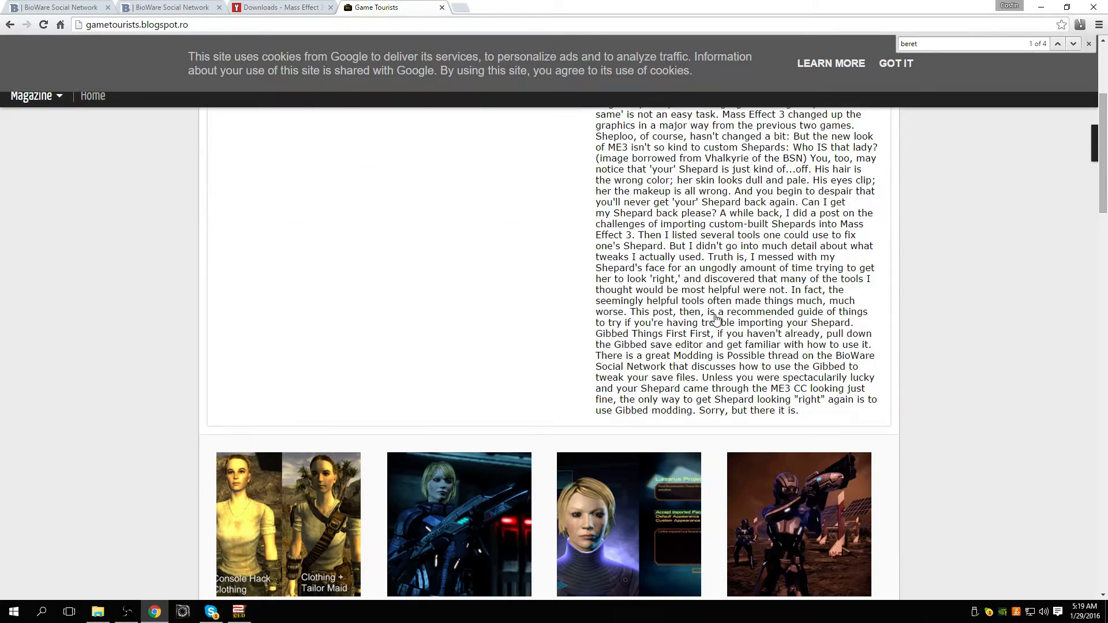
pyautogui.scroll(3, 716, 322)
pyautogui.click(43, 24)
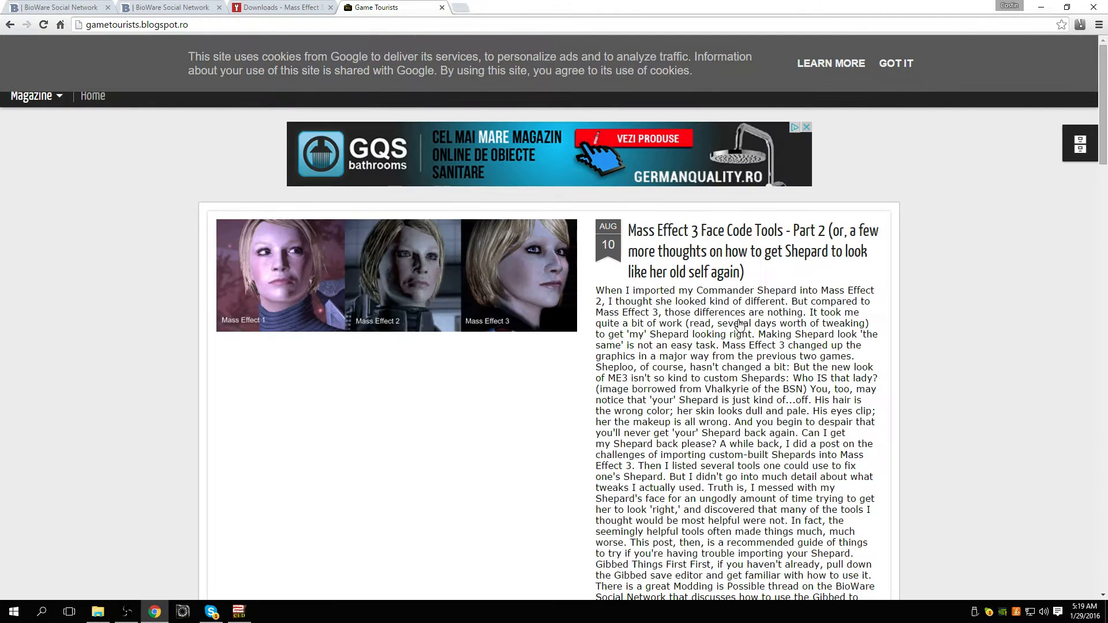
pyautogui.scroll(-4, 579, 254)
pyautogui.scroll(2, 572, 269)
pyautogui.scroll(2, 122, 312)
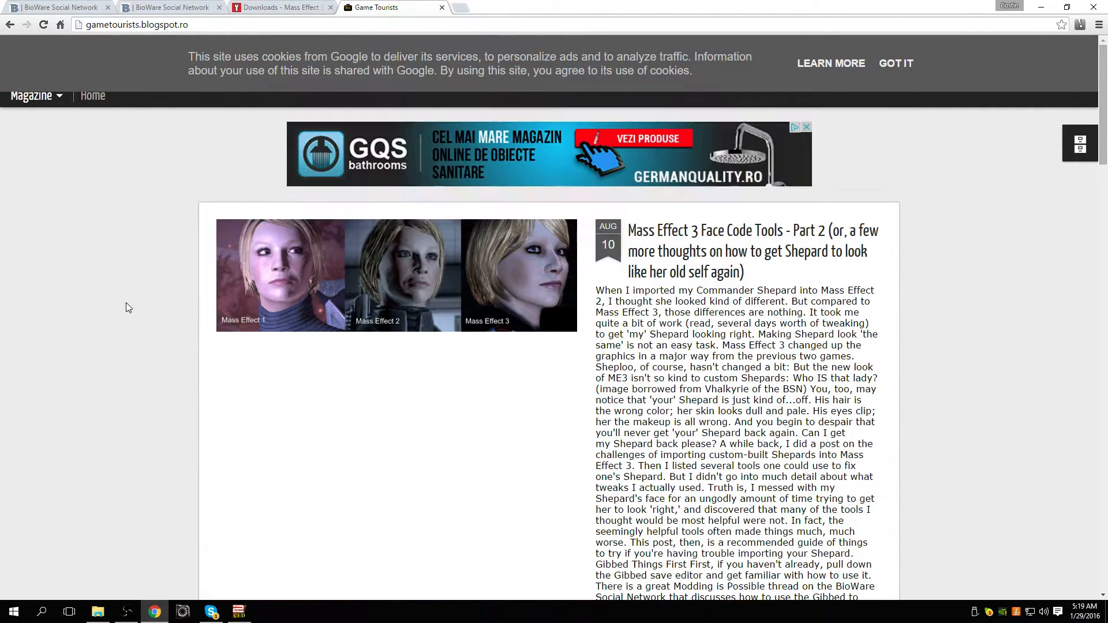
pyautogui.click(8, 25)
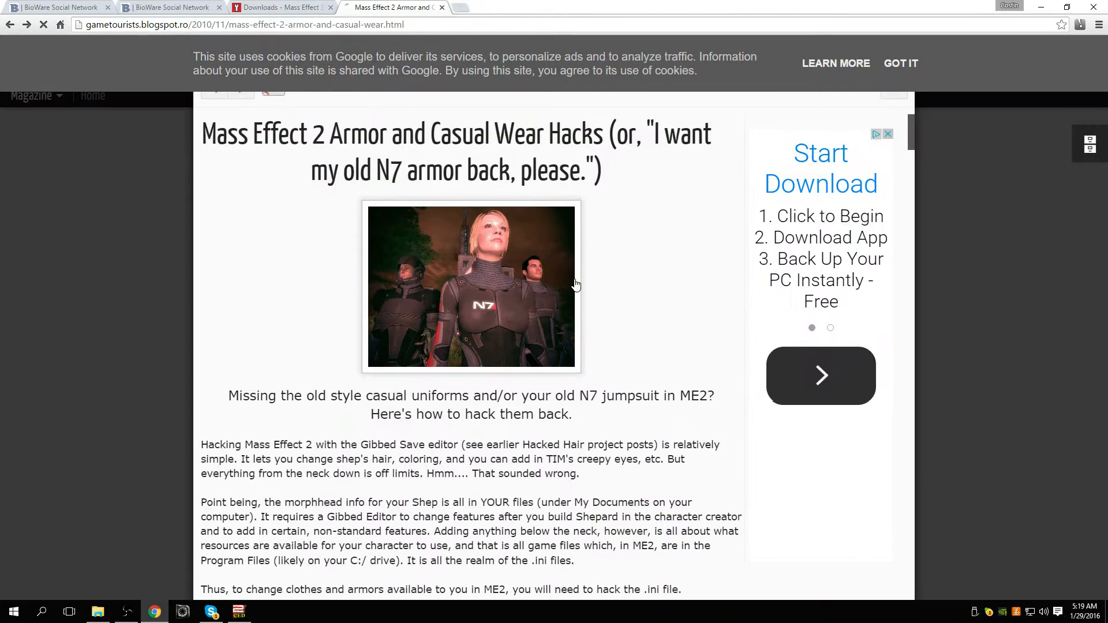
# Step: Search the article text for "helmet" and advance to the HelmetAppearances code under Modding Armor
pyautogui.hotkey('ctrl', 'f')
pyautogui.write('he')
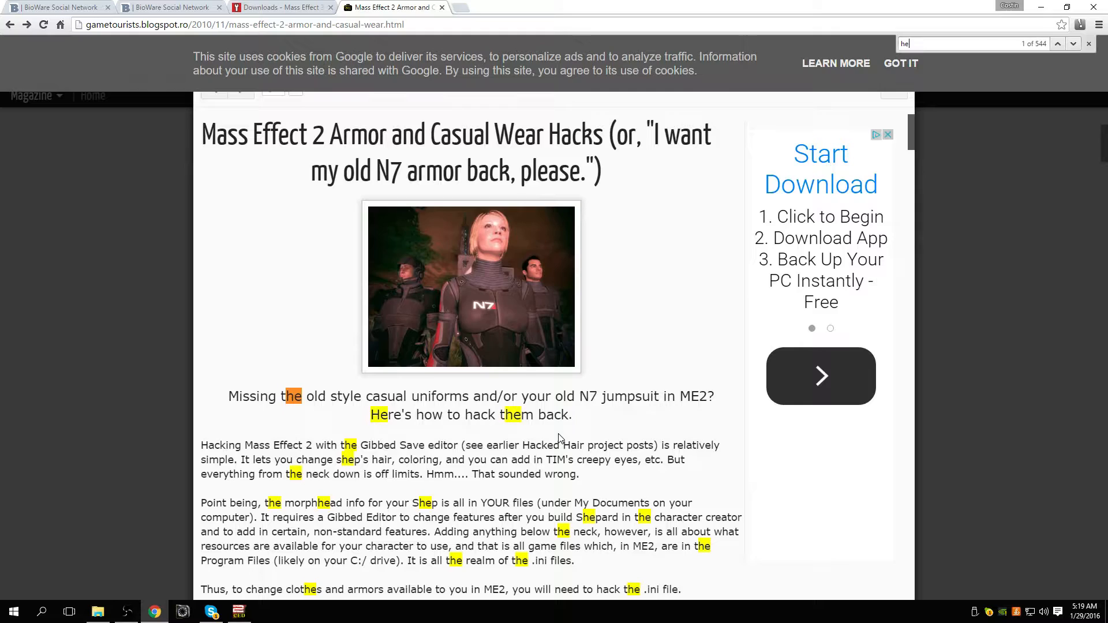
pyautogui.write('lmet')
pyautogui.press('Return')
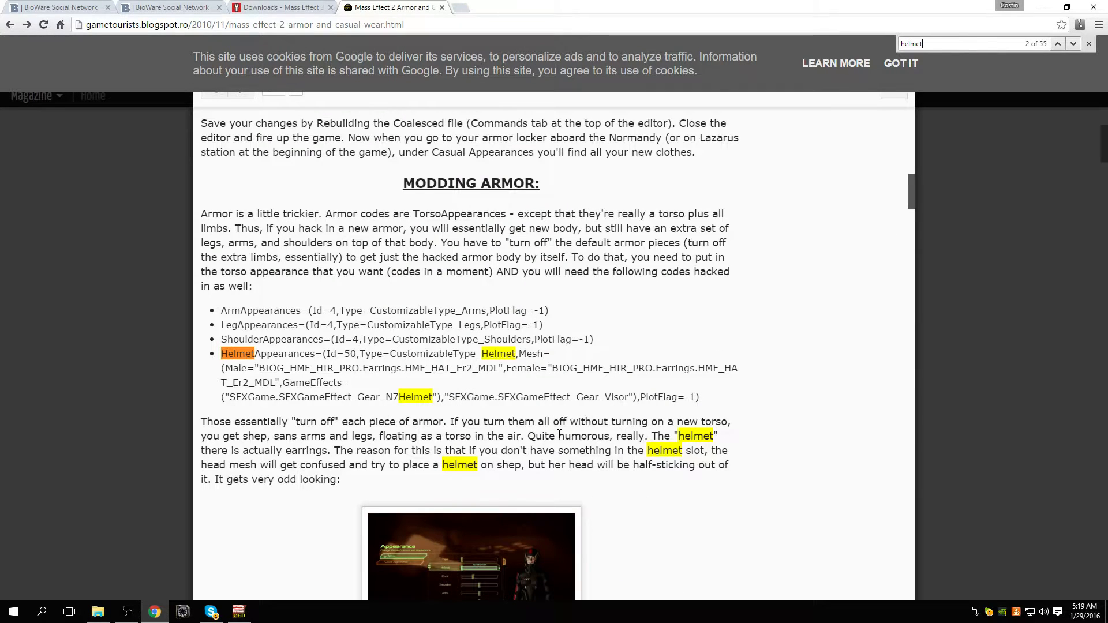
# Step: Search the article for "beret" and select the full HelmetAppearances code with Id=12 under Beret (brown only)
pyautogui.write('a')
pyautogui.press('BackSpace')
pyautogui.press('BackSpace')
pyautogui.press('BackSpace')
pyautogui.press('BackSpace')
pyautogui.press('BackSpace')
pyautogui.press('BackSpace')
pyautogui.press('BackSpace')
pyautogui.write('beret')
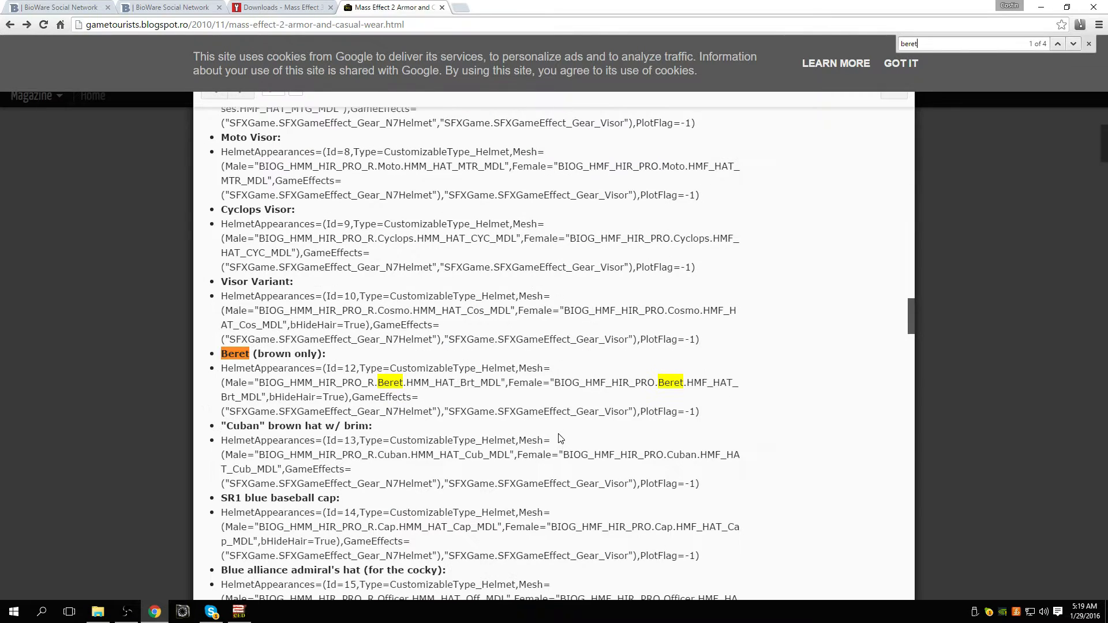
pyautogui.moveTo(718, 411); pyautogui.dragTo(214, 372)
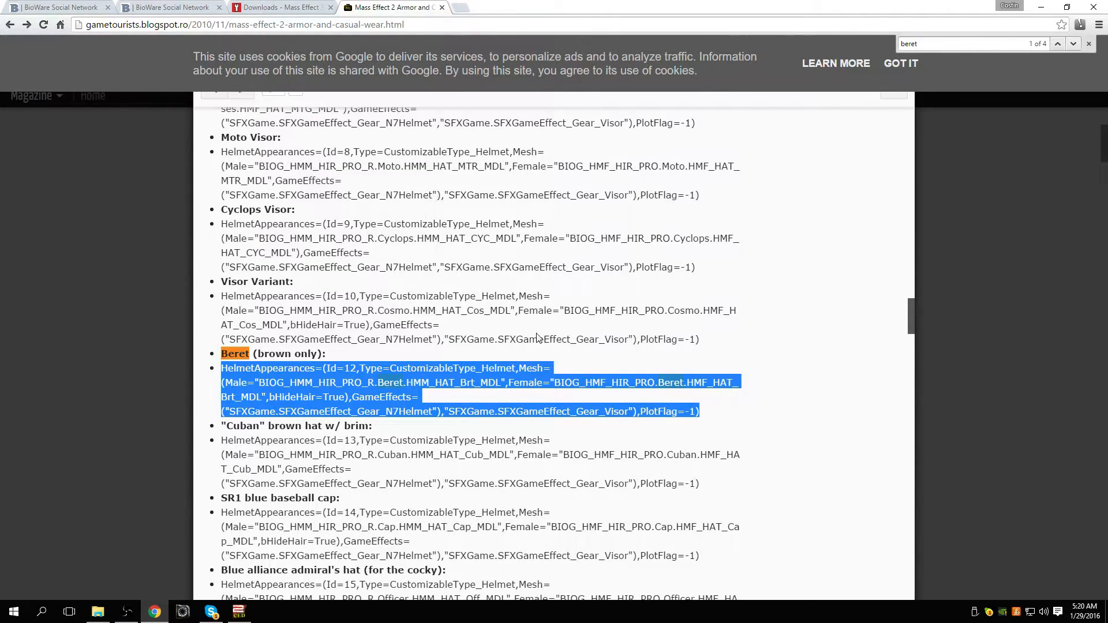
# Step: Switch to the Coalesced Editor, open a BIOGame HelmetAppearances search result, and display and dismiss the options for adding a new setting
pyautogui.click(239, 612)
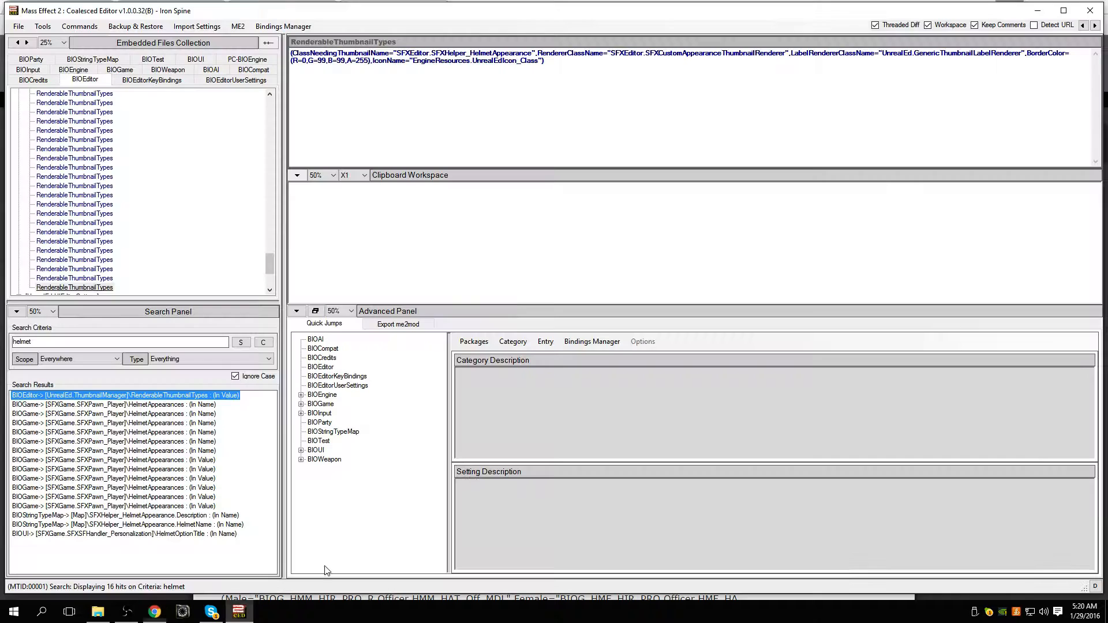
pyautogui.doubleClick(94, 344)
pyautogui.click(104, 344)
pyautogui.click(118, 434)
pyautogui.rightClick(80, 206)
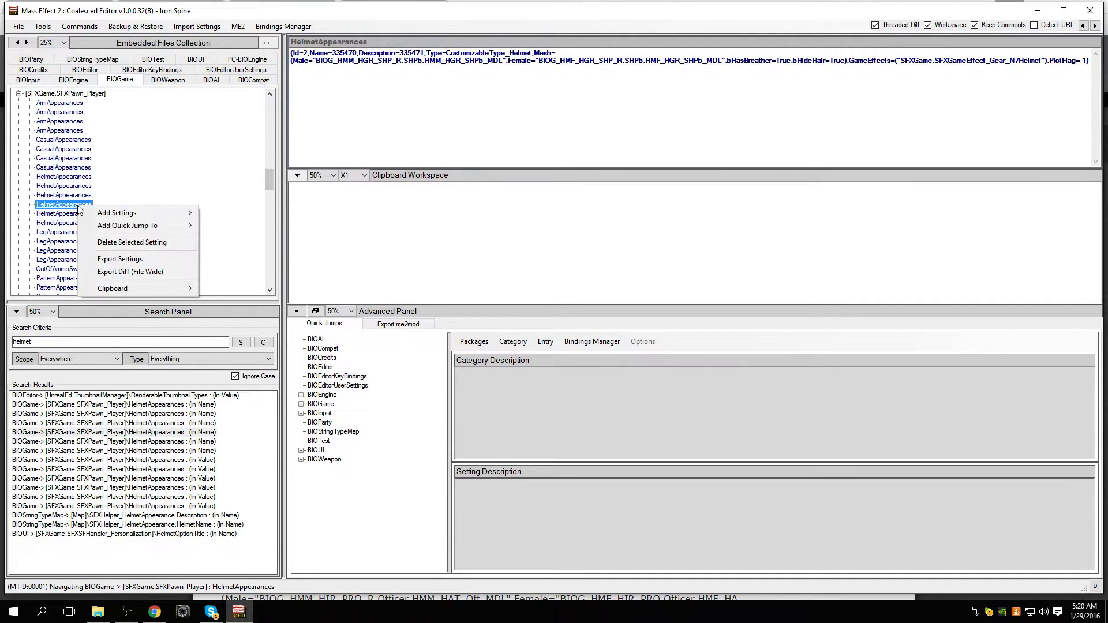
pyautogui.moveTo(102, 213)
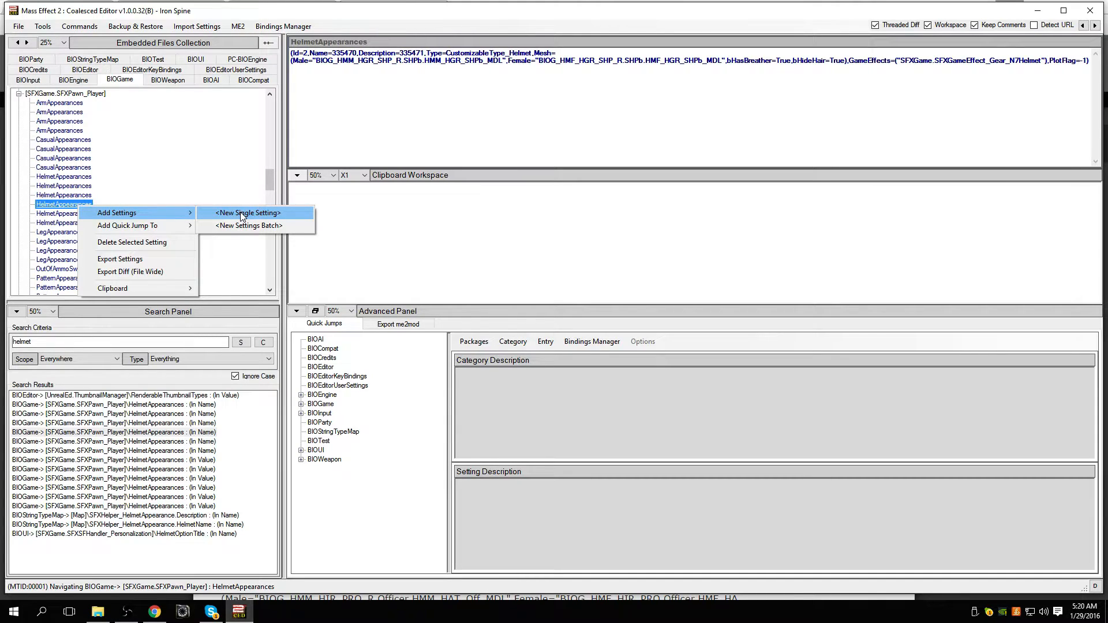
pyautogui.click(75, 208)
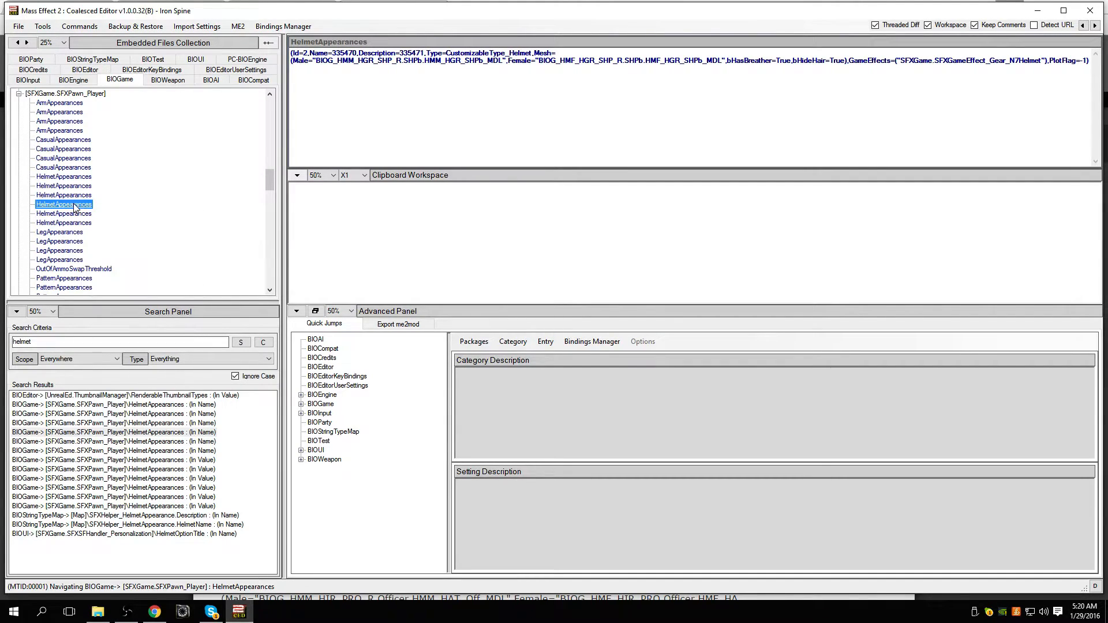
# Step: Switch to Chrome and show the downloadable files of the Mass Effect 2 N7 Black Beret Fixed project on BioWare Social Network
pyautogui.click(154, 612)
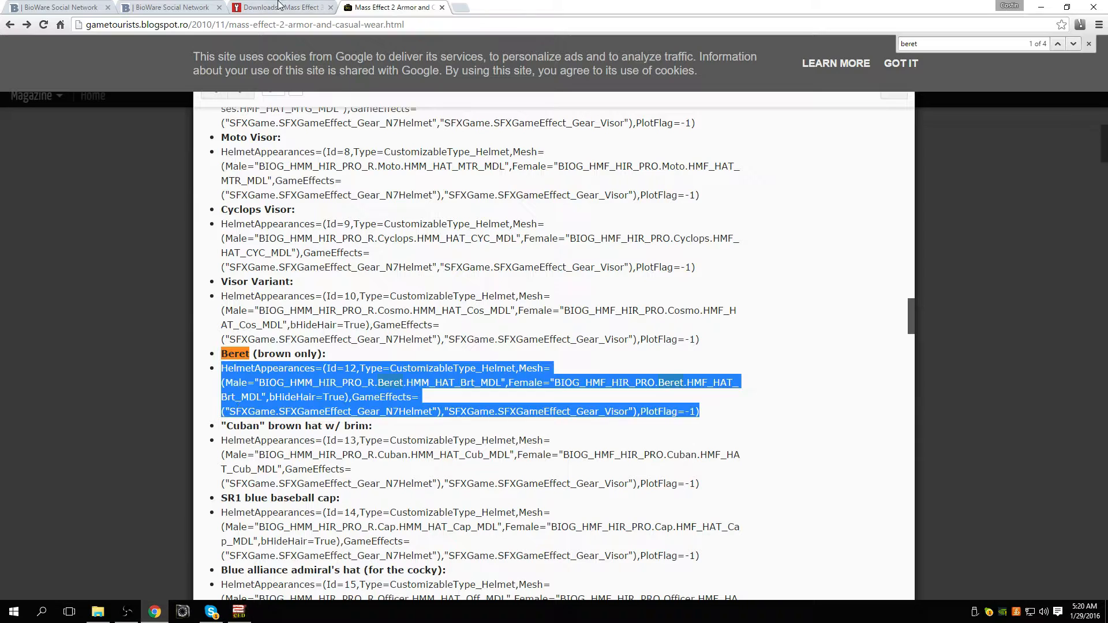
pyautogui.click(173, 6)
pyautogui.click(440, 264)
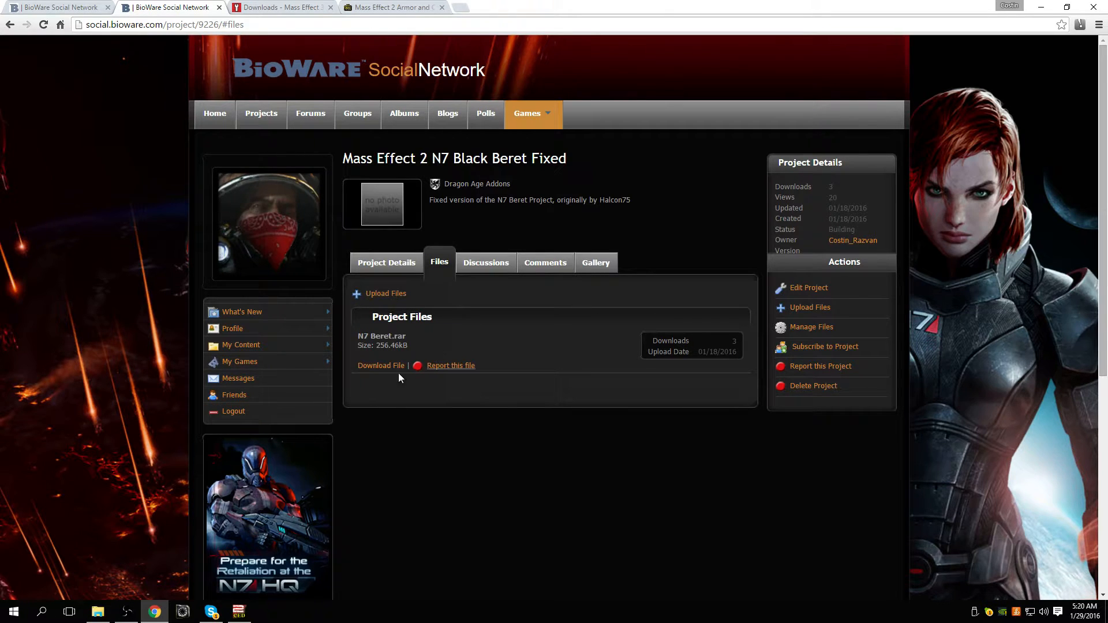
# Step: Switch to File Explorer and open D:\Games\Mass Effect 2\BioGame
pyautogui.click(239, 612)
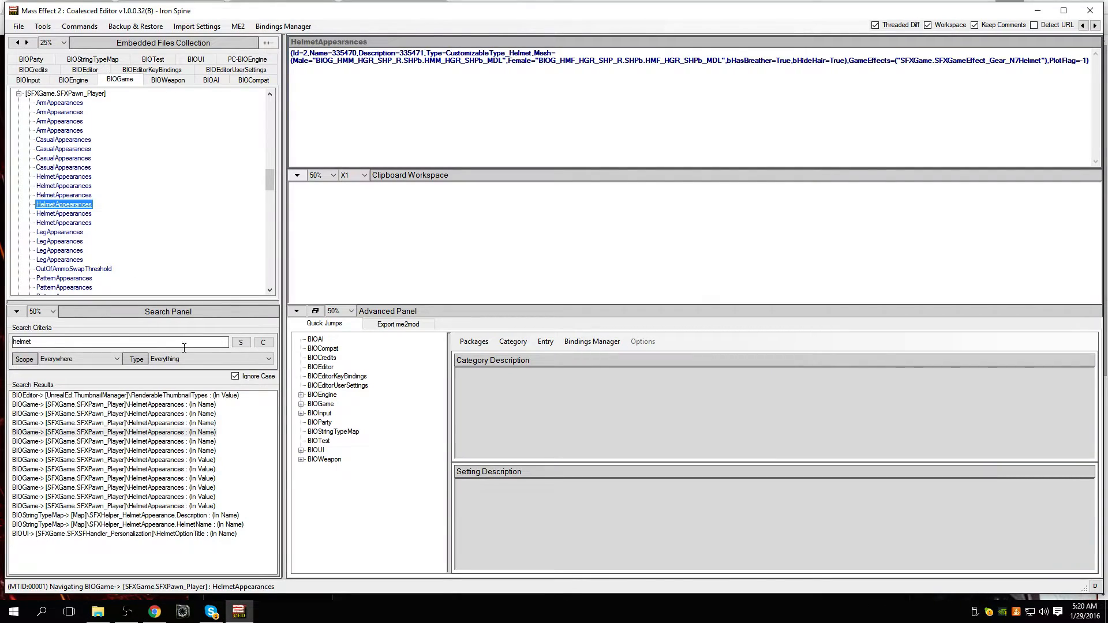
pyautogui.click(95, 615)
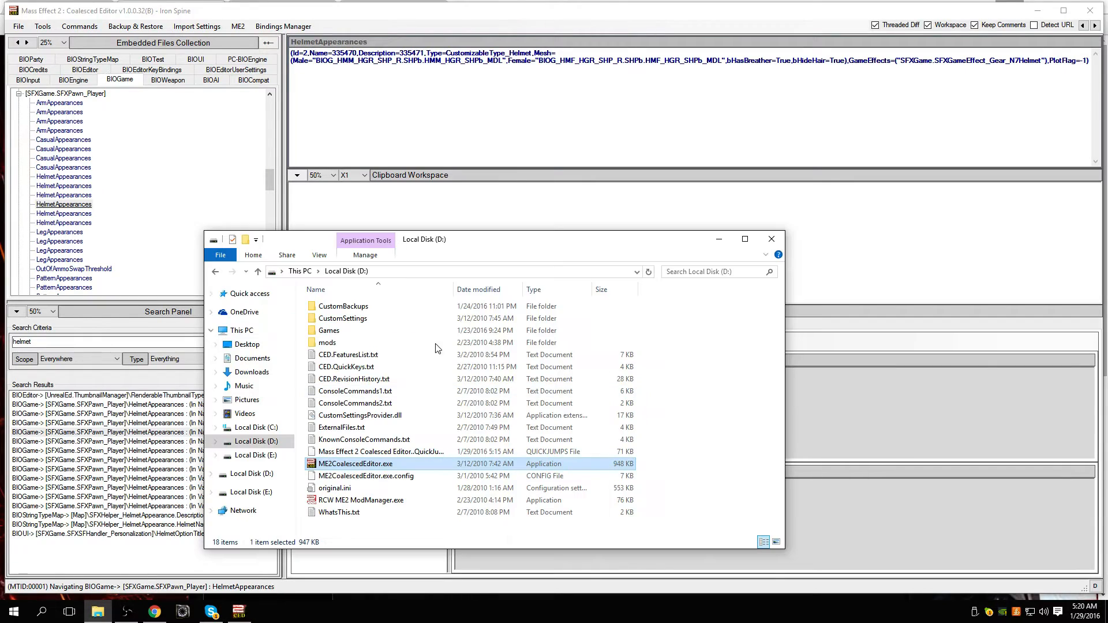
pyautogui.doubleClick(330, 330)
pyautogui.click(357, 309)
pyautogui.doubleClick(358, 309)
pyautogui.doubleClick(371, 318)
pyautogui.doubleClick(406, 318)
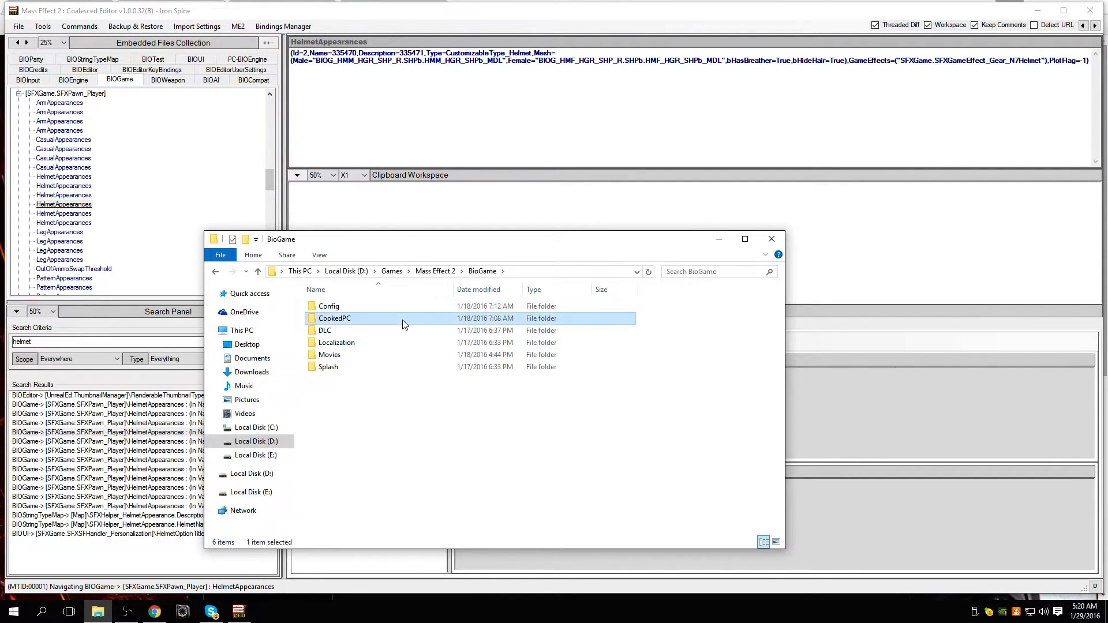
pyautogui.doubleClick(451, 308)
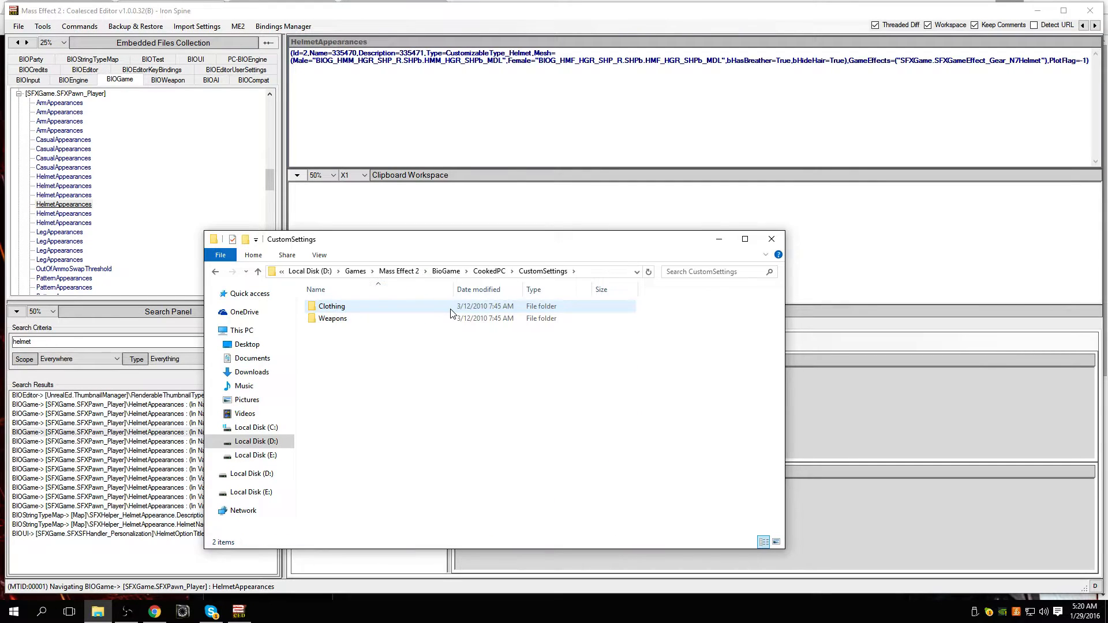
pyautogui.click(515, 272)
pyautogui.click(482, 271)
# Step: Open Config\PC\Cooked inside BioGame to show the Coalesced.ini and N7 Beret files, and close the folder window
pyautogui.doubleClick(381, 307)
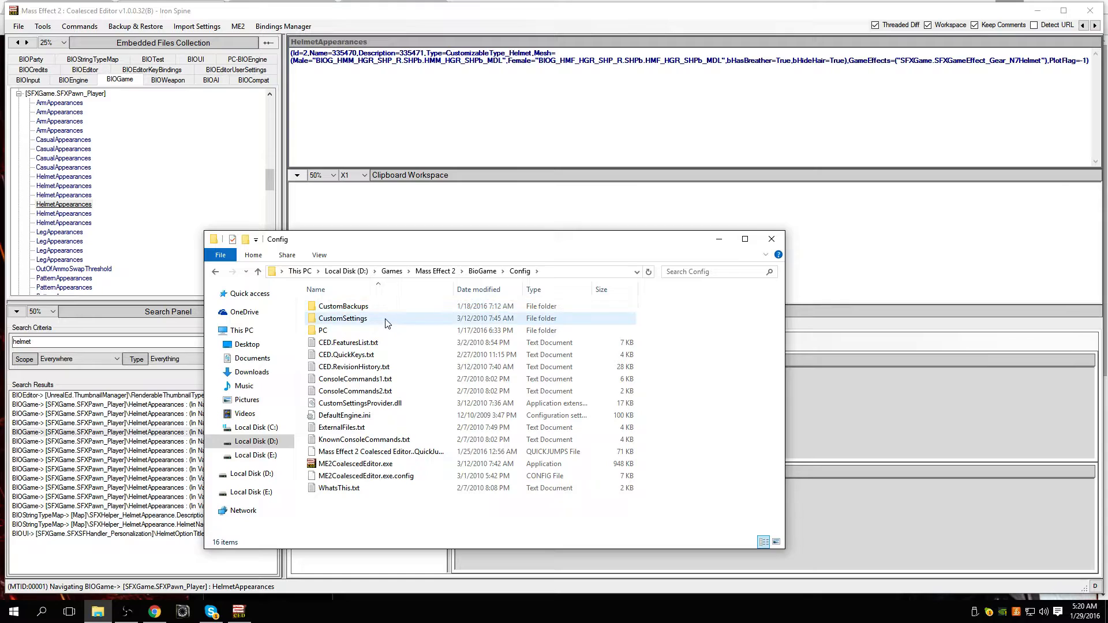
pyautogui.doubleClick(385, 331)
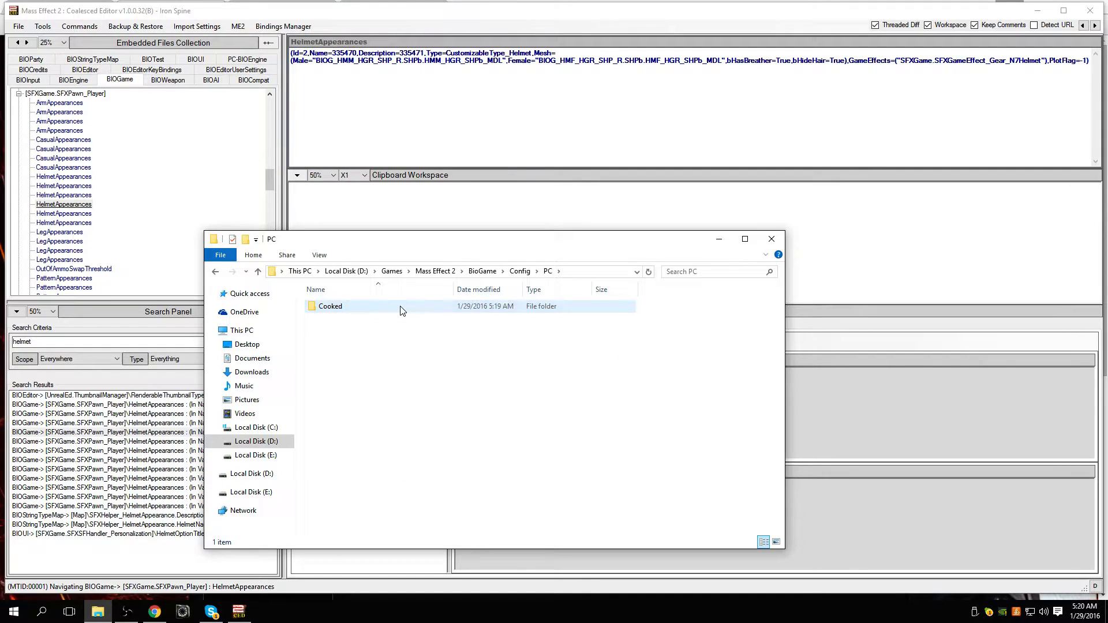
pyautogui.doubleClick(403, 311)
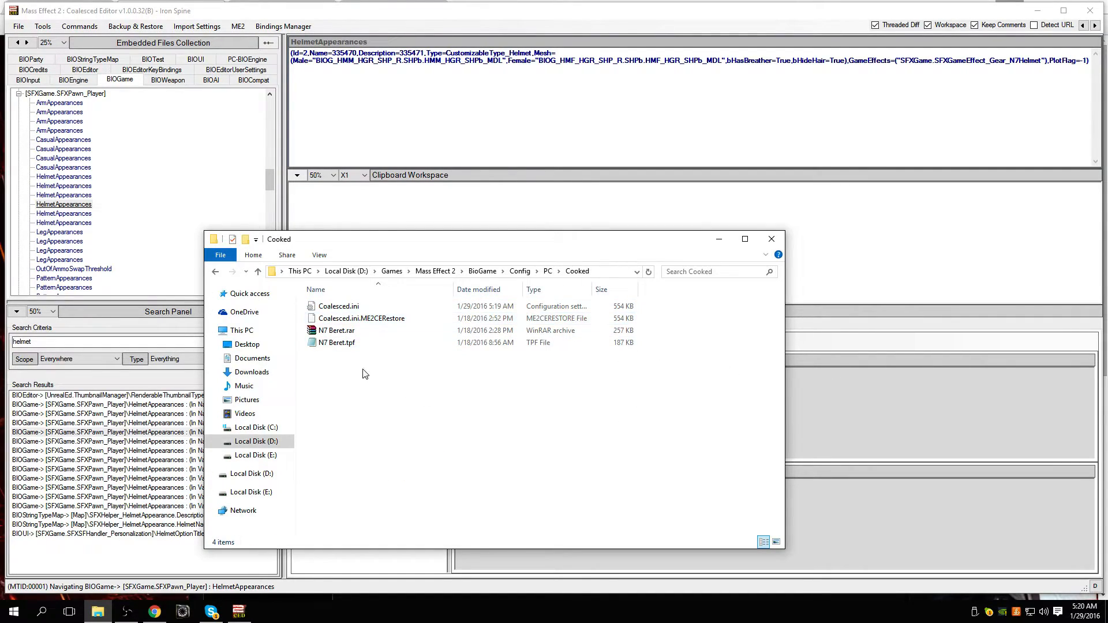
pyautogui.click(761, 240)
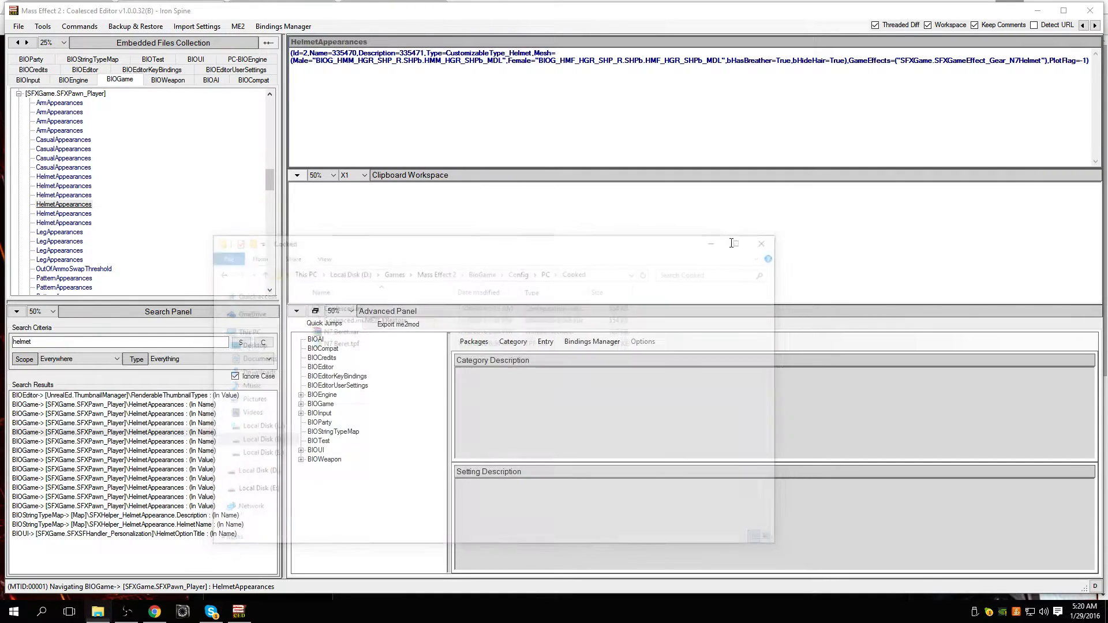
# Step: Show the Add Settings choices for the selected HelmetAppearances entry in the Coalesced Editor and dismiss them
pyautogui.click(184, 433)
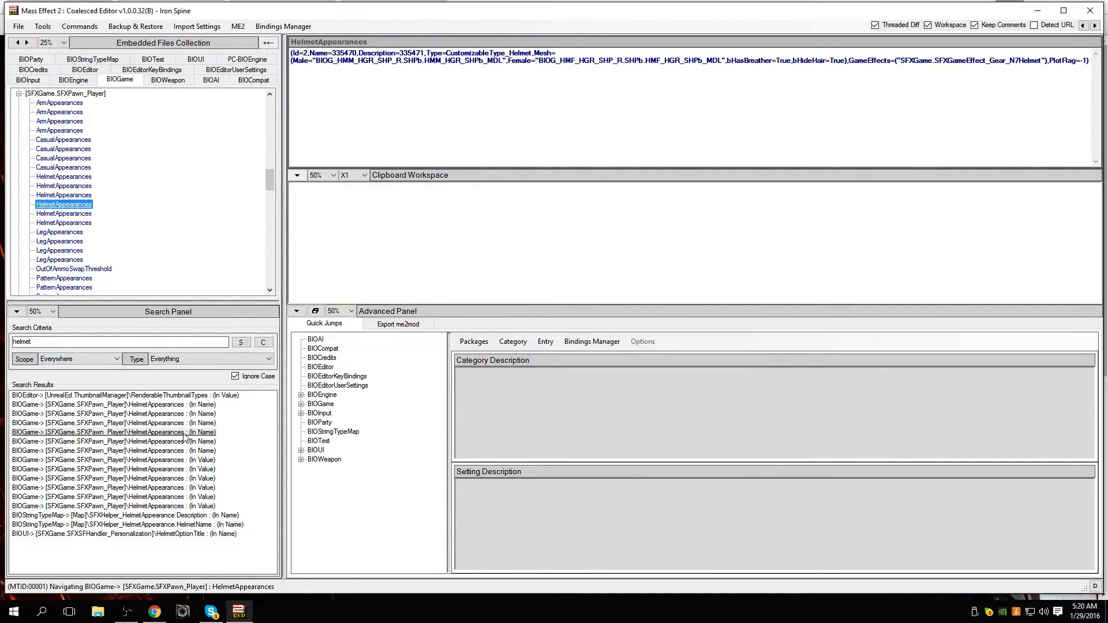
pyautogui.rightClick(64, 207)
pyautogui.moveTo(137, 212)
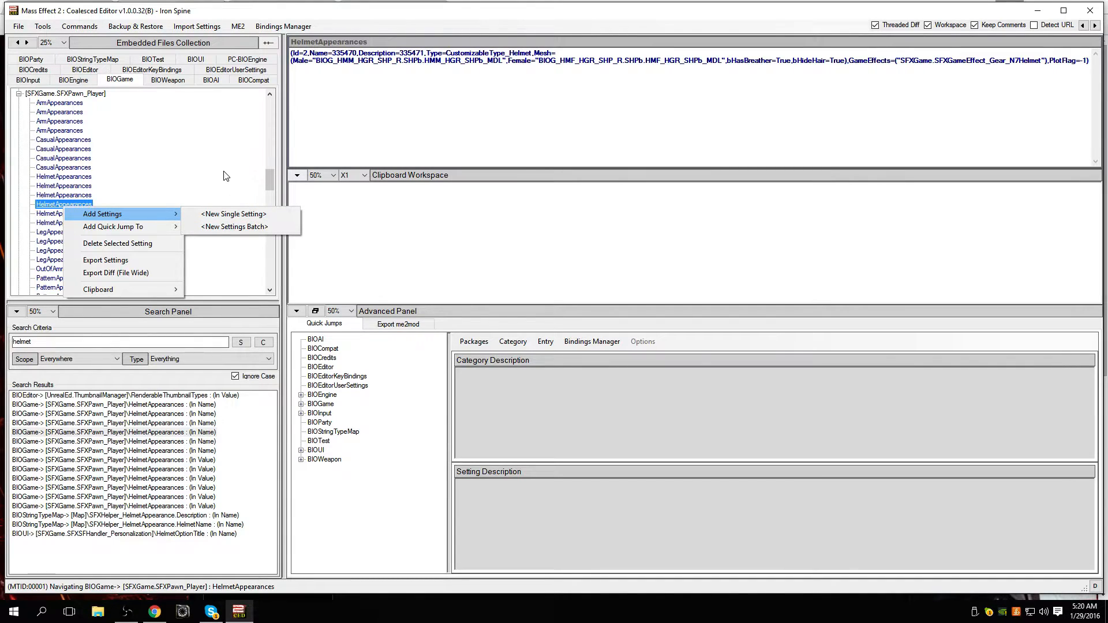
pyautogui.click(182, 171)
# Step: Open the first HelmetAppearances entry under [SFXGame.SFXPawn_Player] and select its entire beret code
pyautogui.click(40, 190)
pyautogui.click(56, 174)
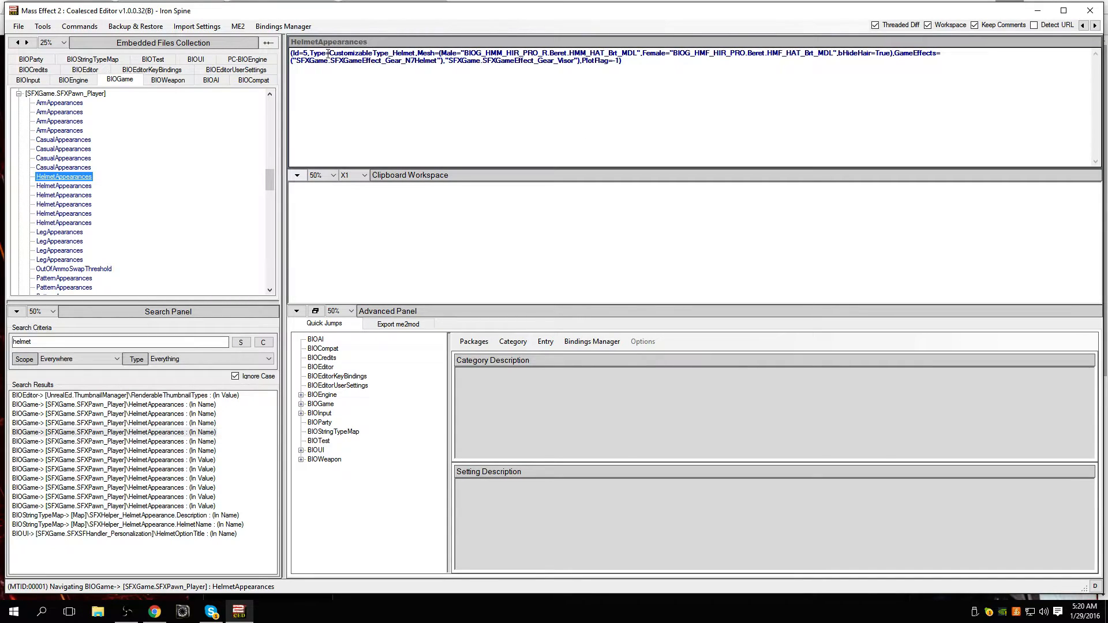
pyautogui.click(328, 53)
pyautogui.hotkey('ctrl', 'shift', 'End')
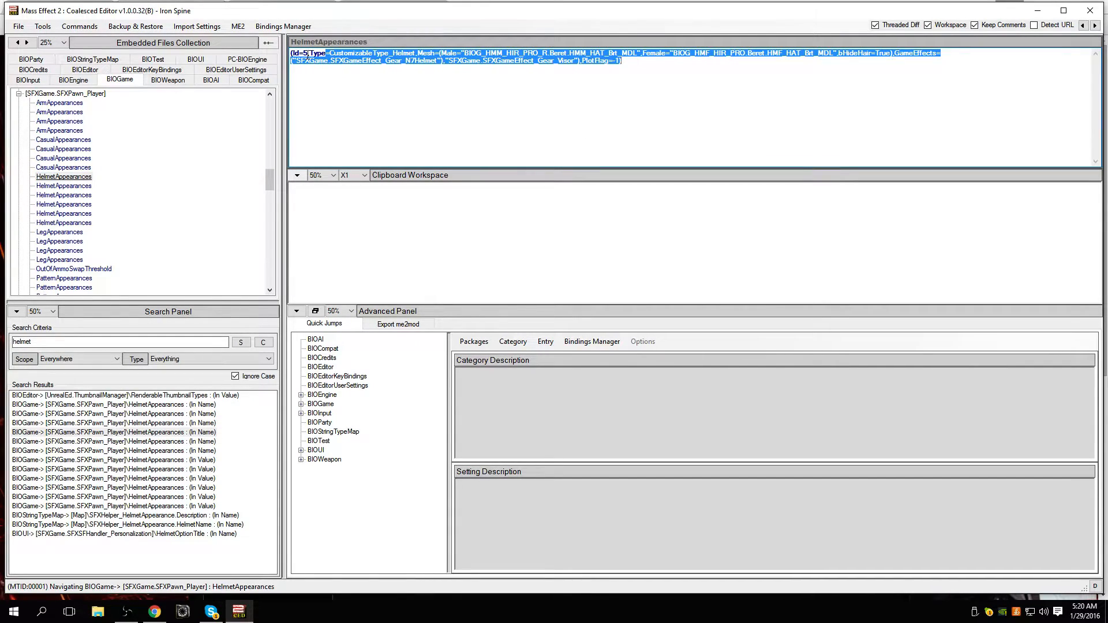
# Step: Browse the other HelmetAppearances entries under [SFXGame.SFXPawn_Player], ending on the entry with Id=1
pyautogui.click(458, 77)
pyautogui.click(79, 168)
pyautogui.click(79, 178)
pyautogui.click(79, 186)
pyautogui.click(79, 194)
pyautogui.click(79, 204)
pyautogui.click(79, 213)
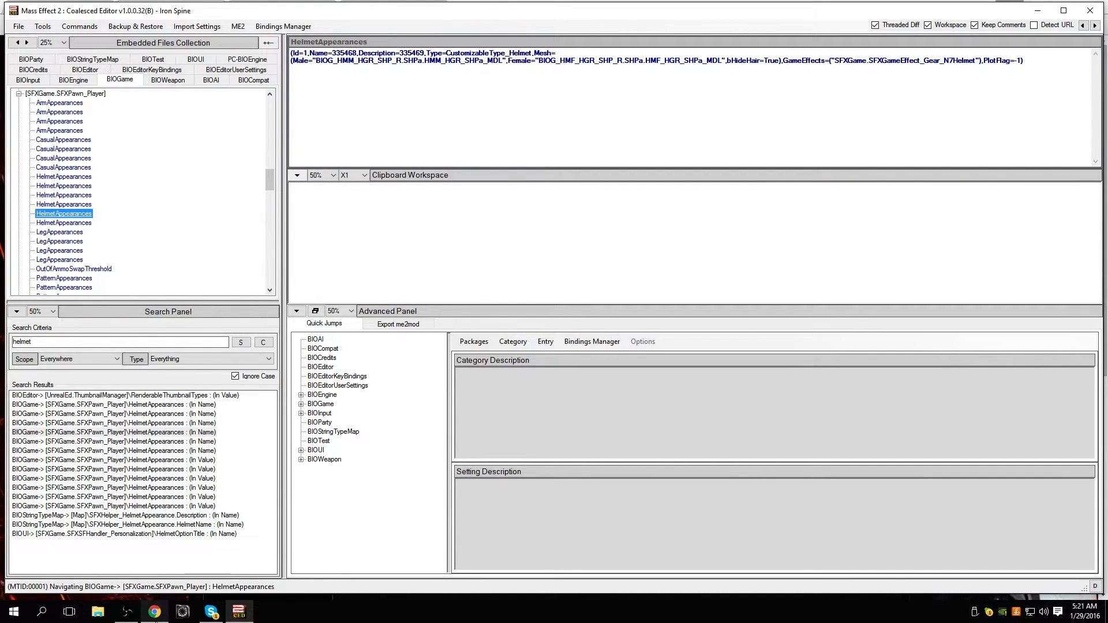
# Step: Switch to Chrome and show the beret and other helmet codes in the Helmets and Earrings section of the gametourists page
pyautogui.click(156, 621)
pyautogui.click(367, 2)
pyautogui.scroll(-2, 577, 318)
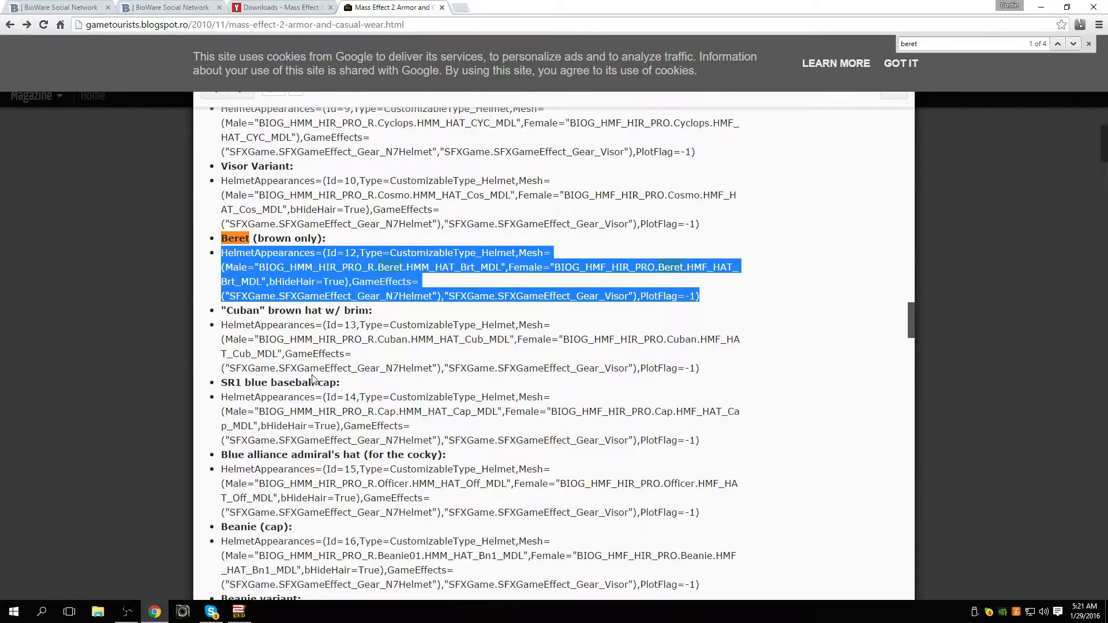
pyautogui.scroll(9, 593, 356)
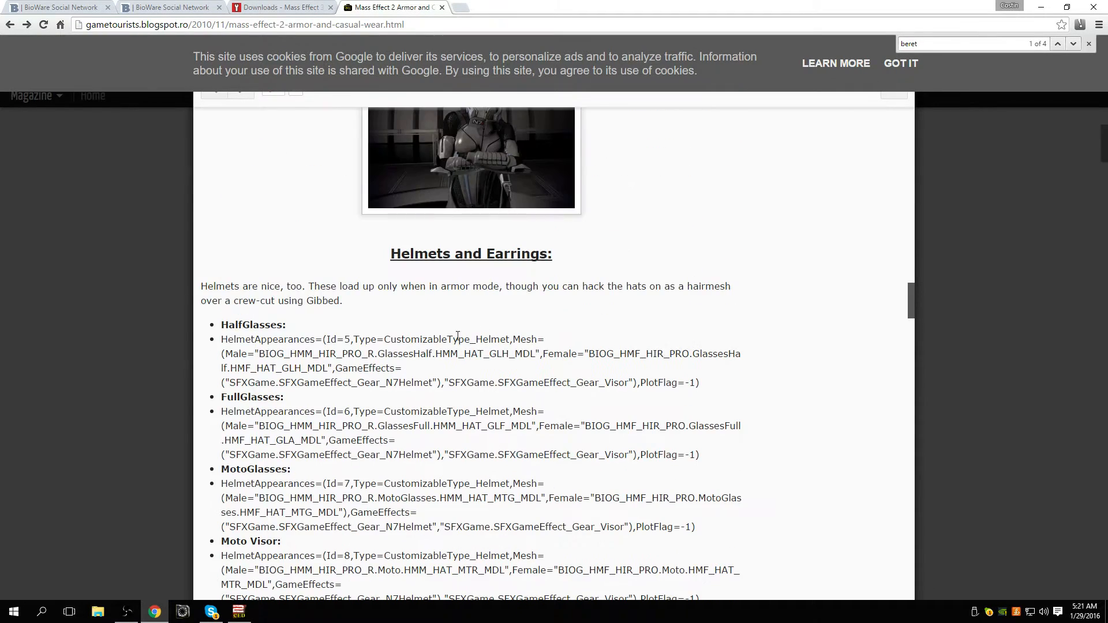
# Step: Return to the Coalesced Editor, move back up to the HelmetAppearances entry with Id=4, and briefly recheck the helmet codes in Chrome
pyautogui.click(155, 612)
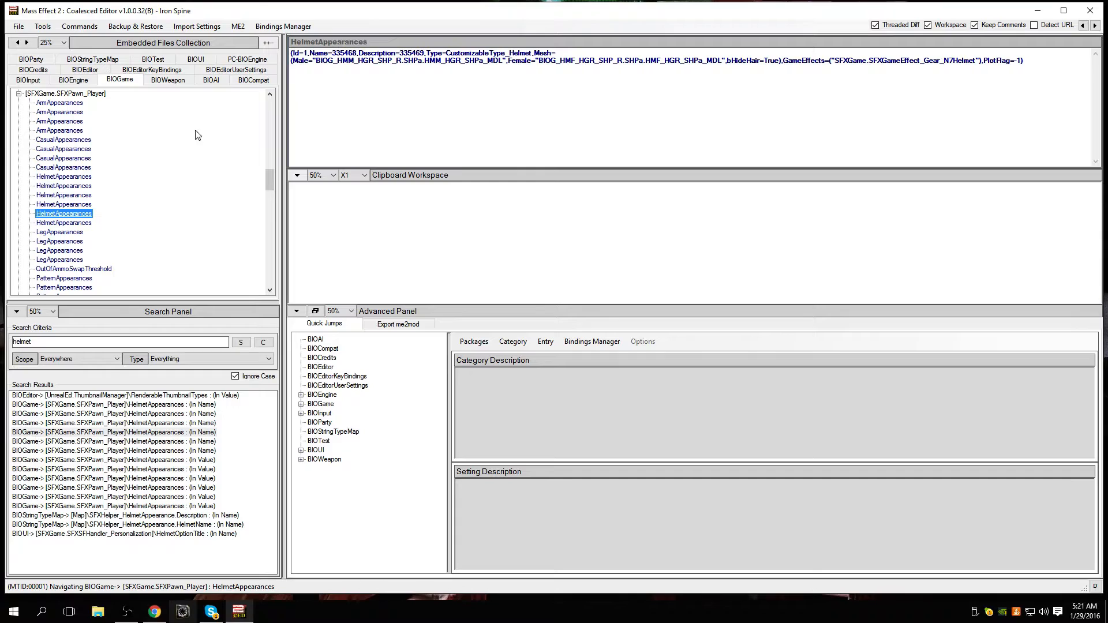
pyautogui.press('Up')
pyautogui.press('Up')
pyautogui.press('Up')
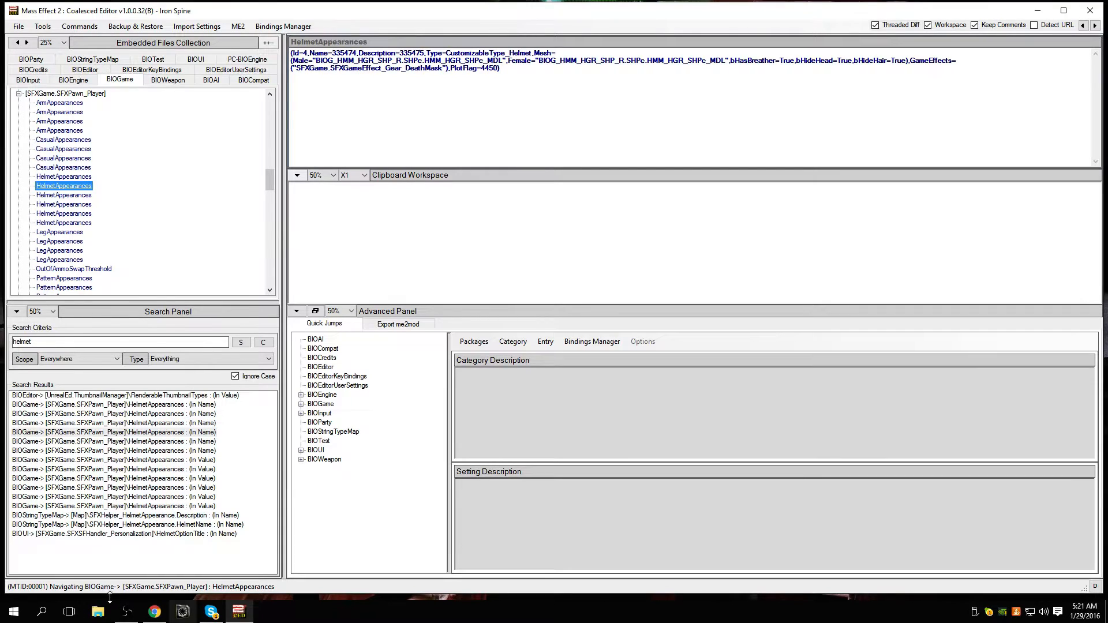
pyautogui.click(155, 612)
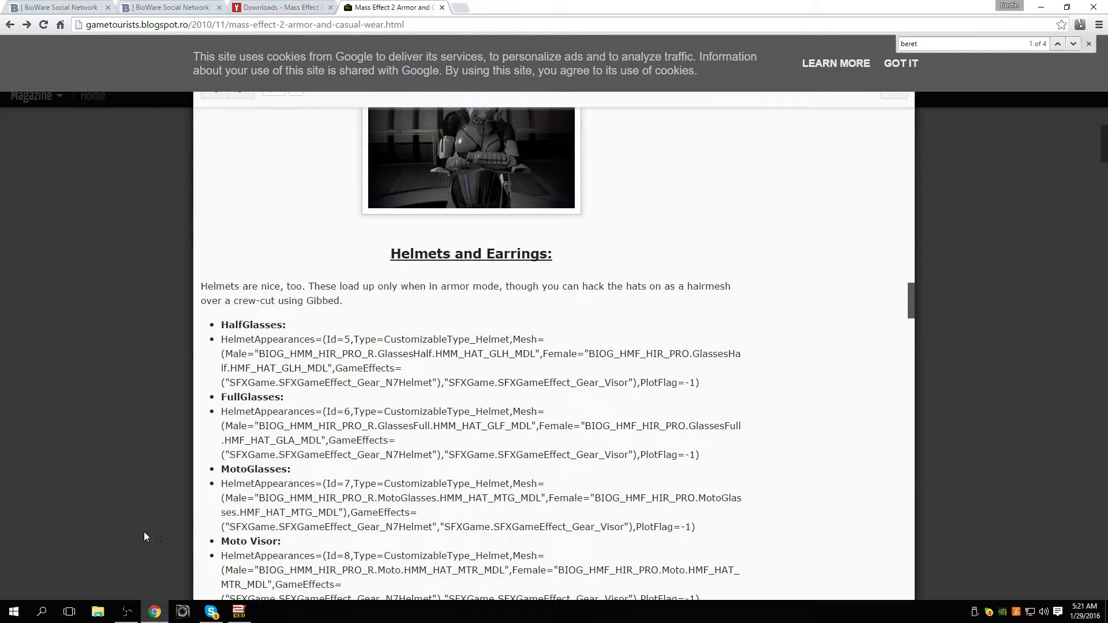
pyautogui.click(155, 615)
# Step: Search all embedded files for "soldier"
pyautogui.click(106, 340)
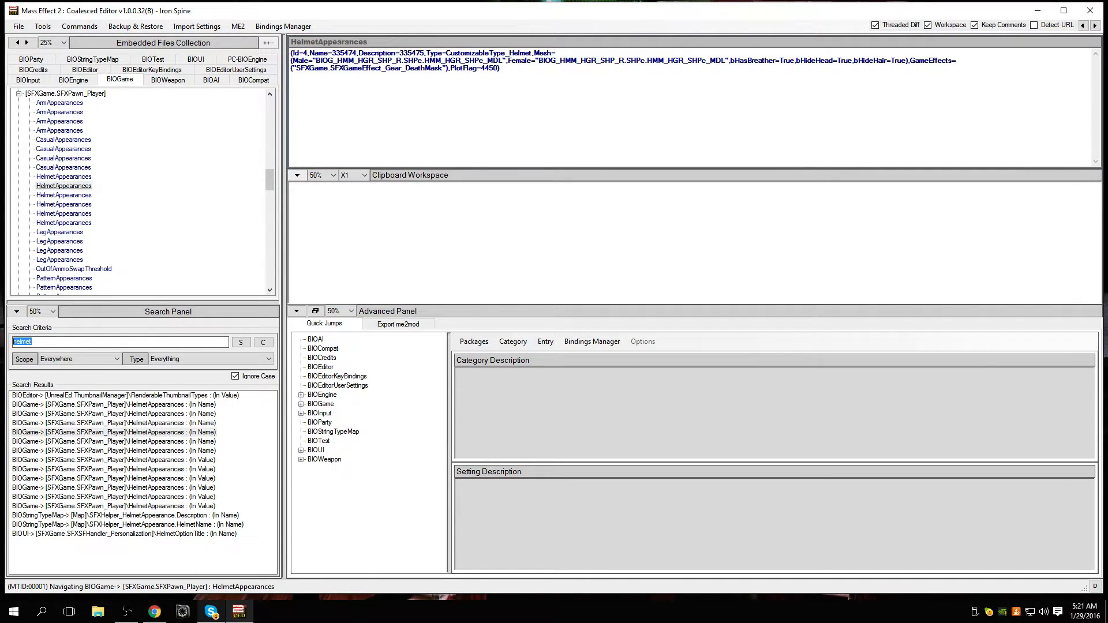
pyautogui.write('sold')
pyautogui.press('Return')
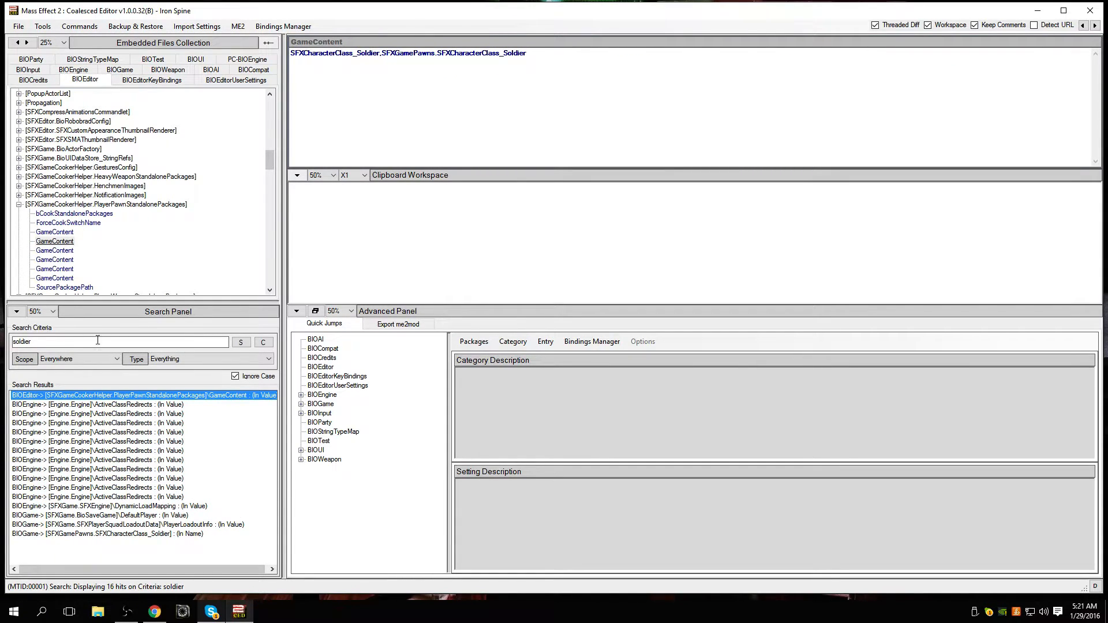
# Step: Open the PlayerLoadoutInfo result under [SFXGame.SFXPlayerSquadLoadoutData] and point out the WeaponClasses part of the Soldier code
pyautogui.click(100, 341)
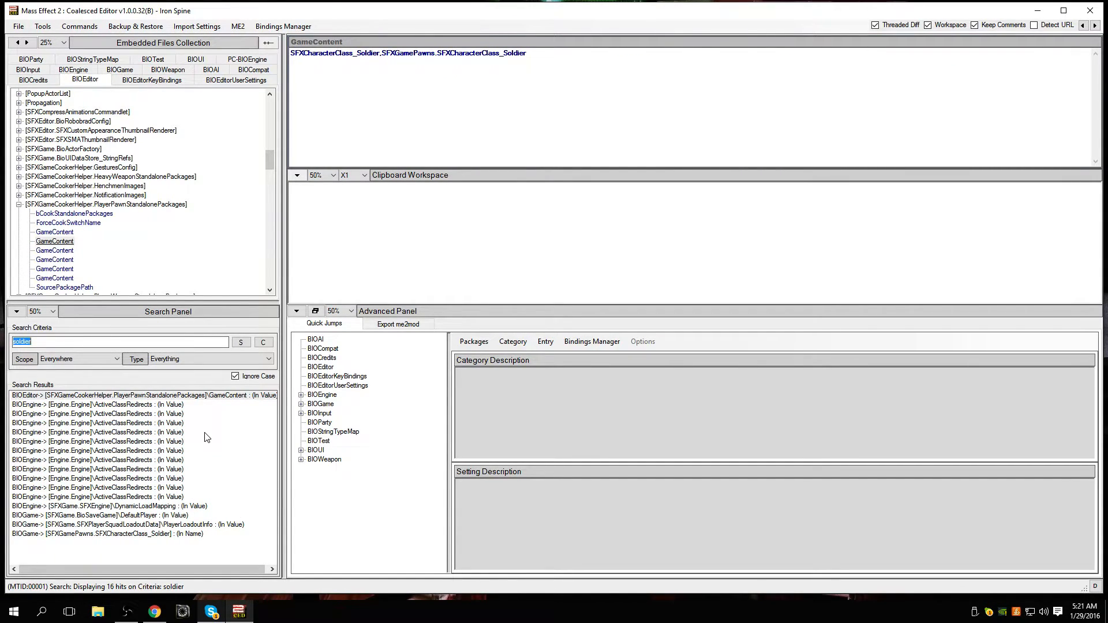
pyautogui.click(230, 525)
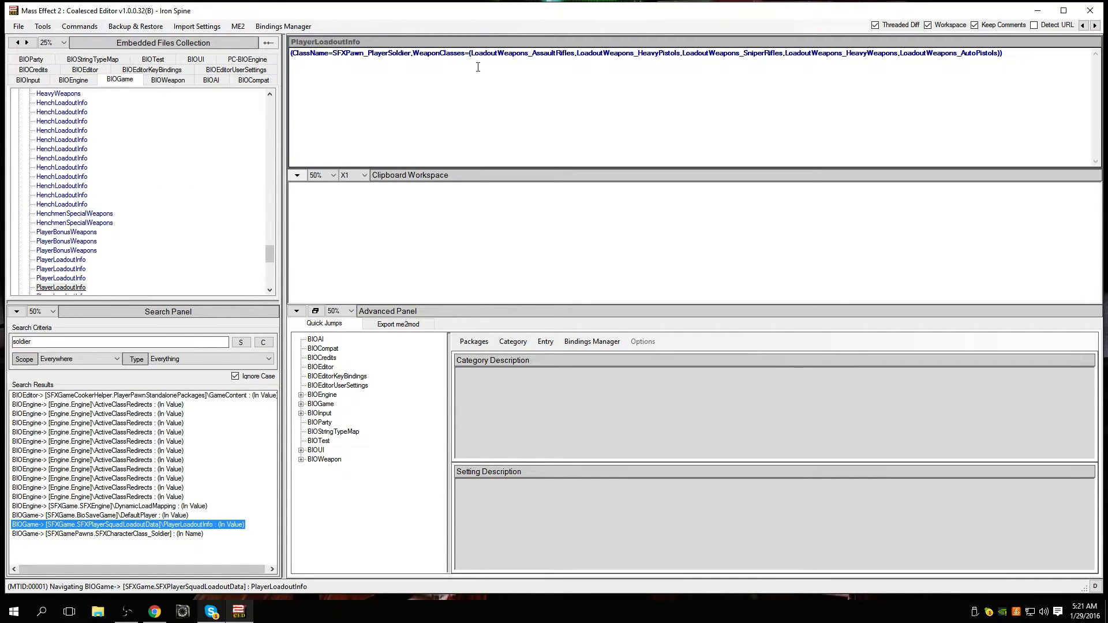
pyautogui.moveTo(436, 58); pyautogui.dragTo(454, 61)
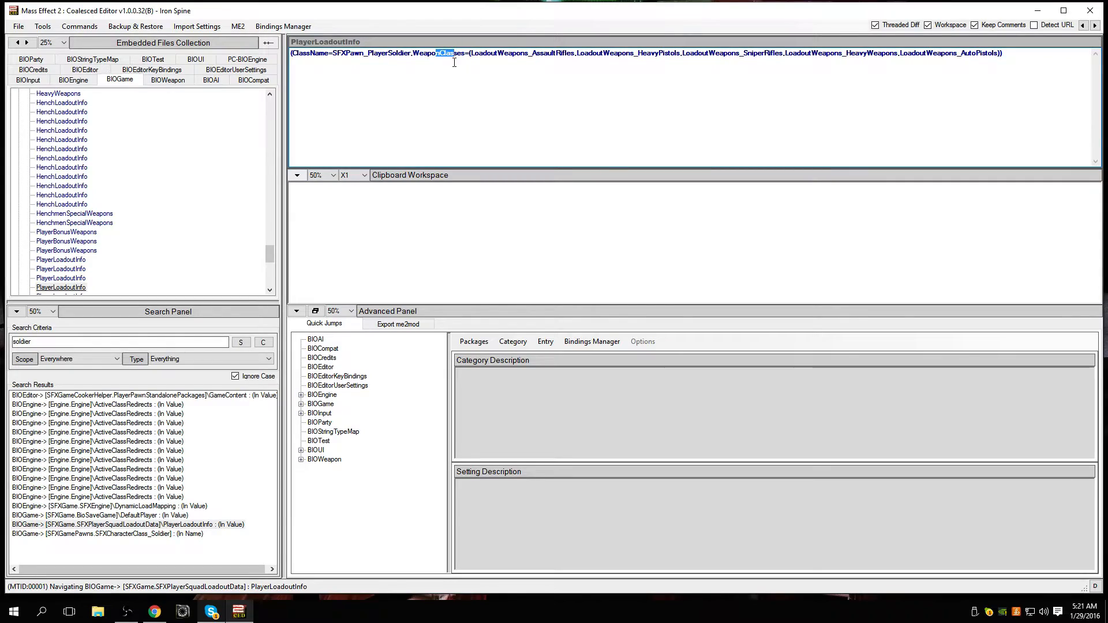
pyautogui.click(421, 101)
pyautogui.doubleClick(83, 341)
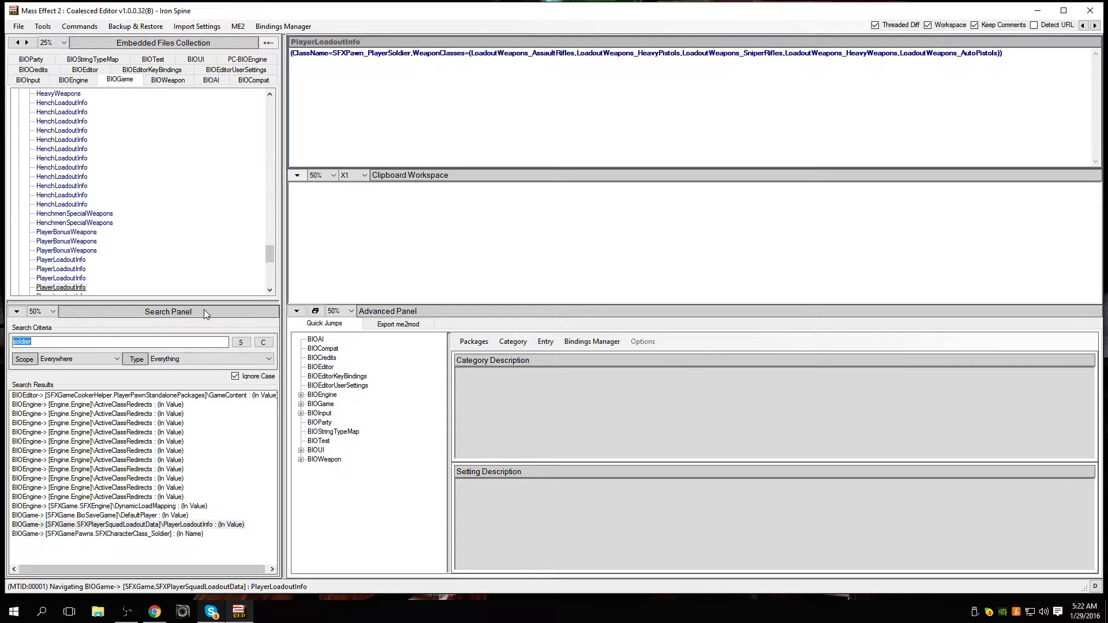
# Step: Go through the PlayerLoadoutInfo entries to view the weapon classes of the Soldier, Engineer, Vanguard and other player classes
pyautogui.scroll(-1, 190, 246)
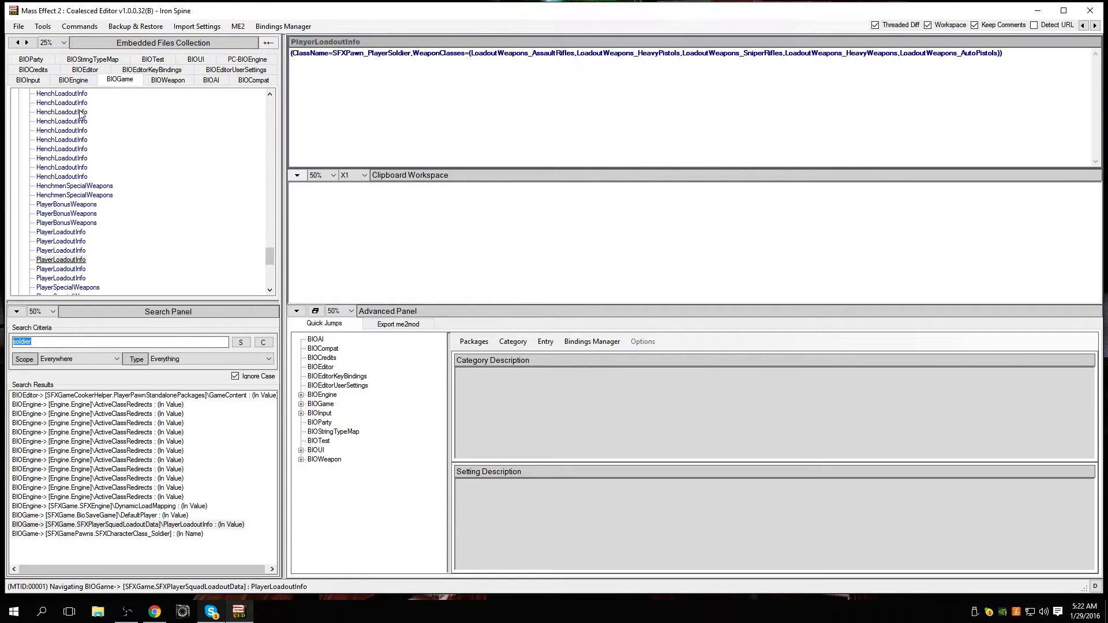
pyautogui.click(58, 262)
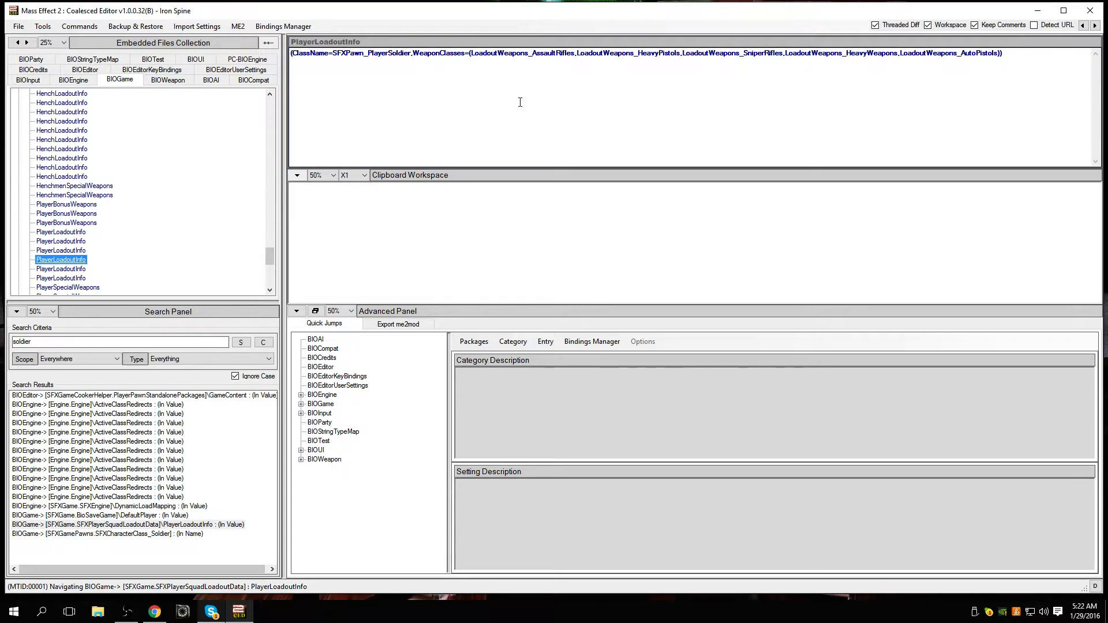
pyautogui.click(81, 270)
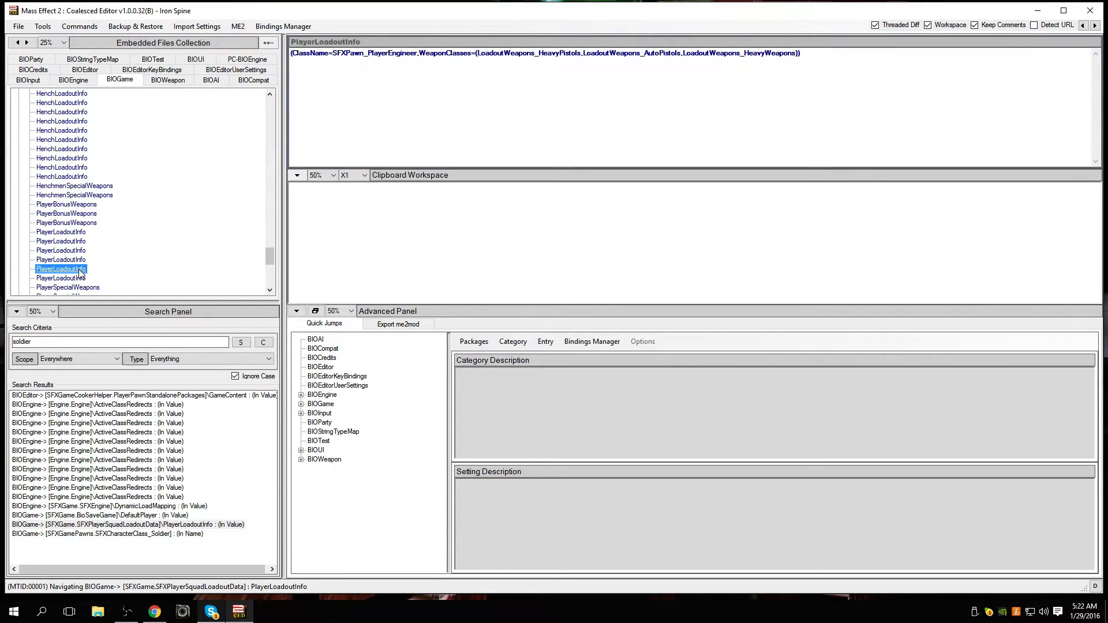
pyautogui.click(81, 279)
pyautogui.click(81, 270)
pyautogui.click(81, 252)
pyautogui.click(81, 242)
pyautogui.click(80, 232)
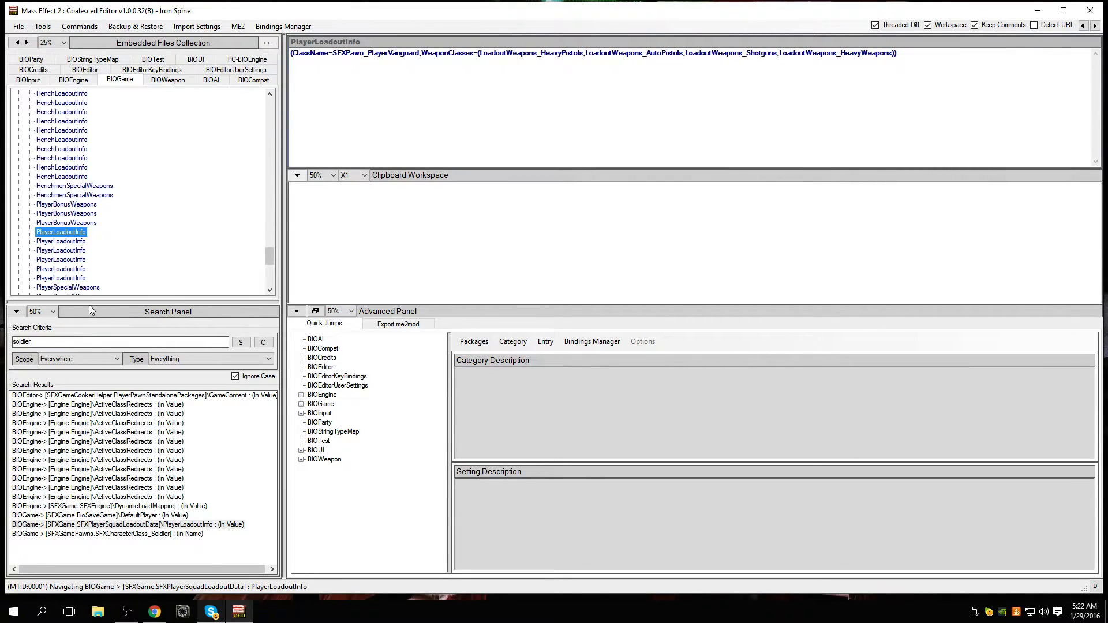
# Step: Compare the weapon classes in the first four PlayerLoadoutInfo entries, including Infiltrator, and end on the Vanguard entry
pyautogui.doubleClick(86, 342)
pyautogui.click(75, 242)
pyautogui.click(74, 252)
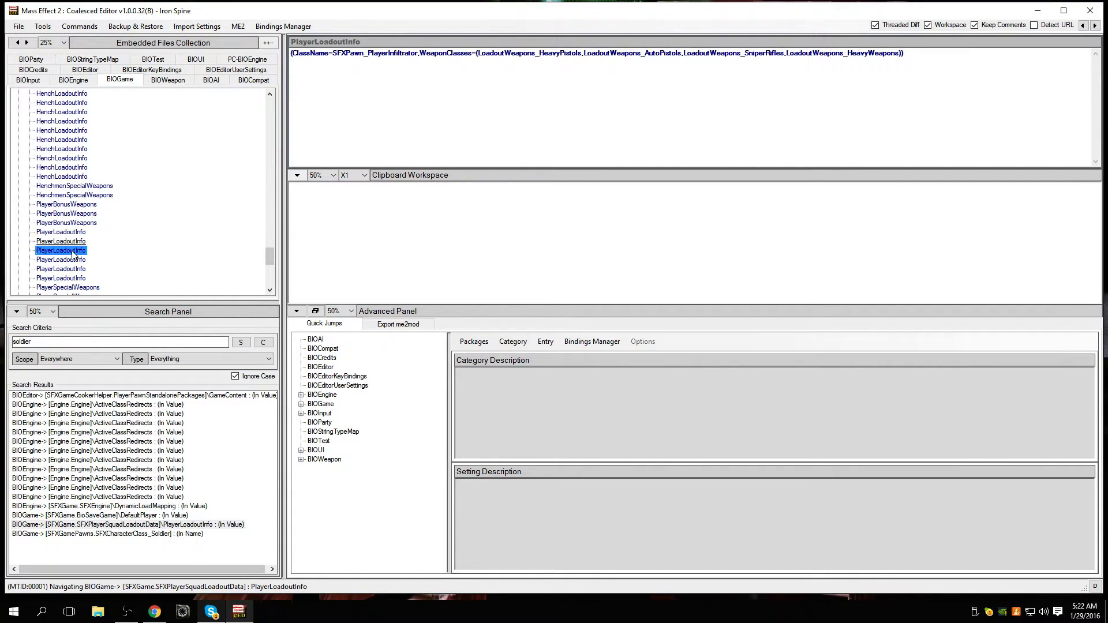
pyautogui.click(74, 233)
pyautogui.click(74, 243)
pyautogui.click(74, 252)
pyautogui.click(75, 261)
pyautogui.click(81, 245)
pyautogui.click(81, 252)
pyautogui.click(81, 245)
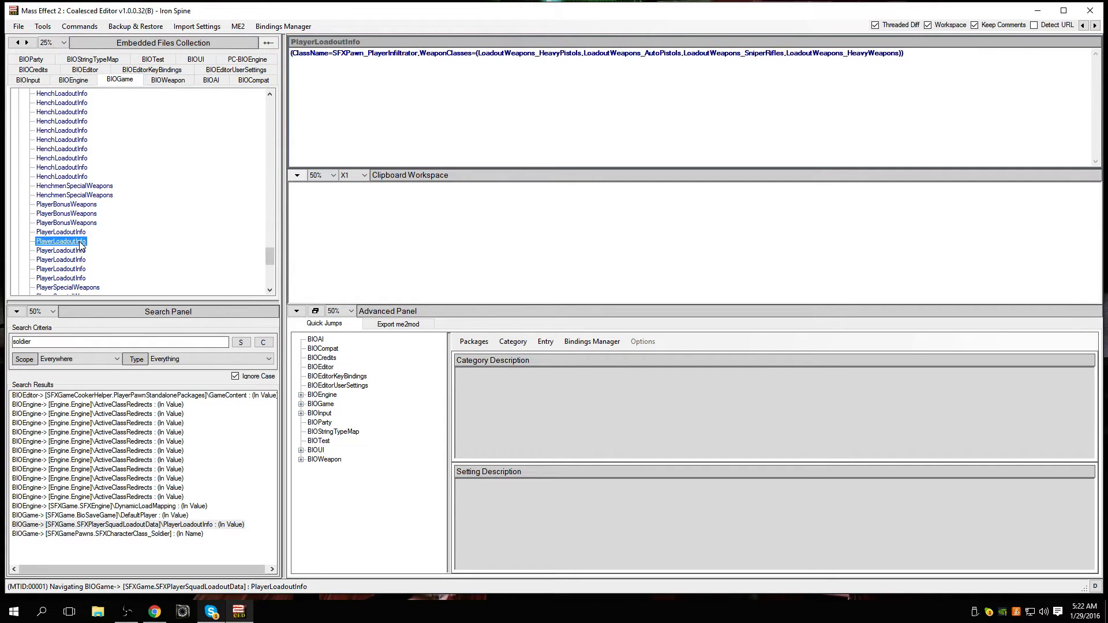
pyautogui.click(79, 236)
# Step: Search all embedded files for "tali" and open the HenchmenInfo result under [SFXGame.SFXPawn_Henchman]
pyautogui.doubleClick(26, 342)
pyautogui.press('BackSpace')
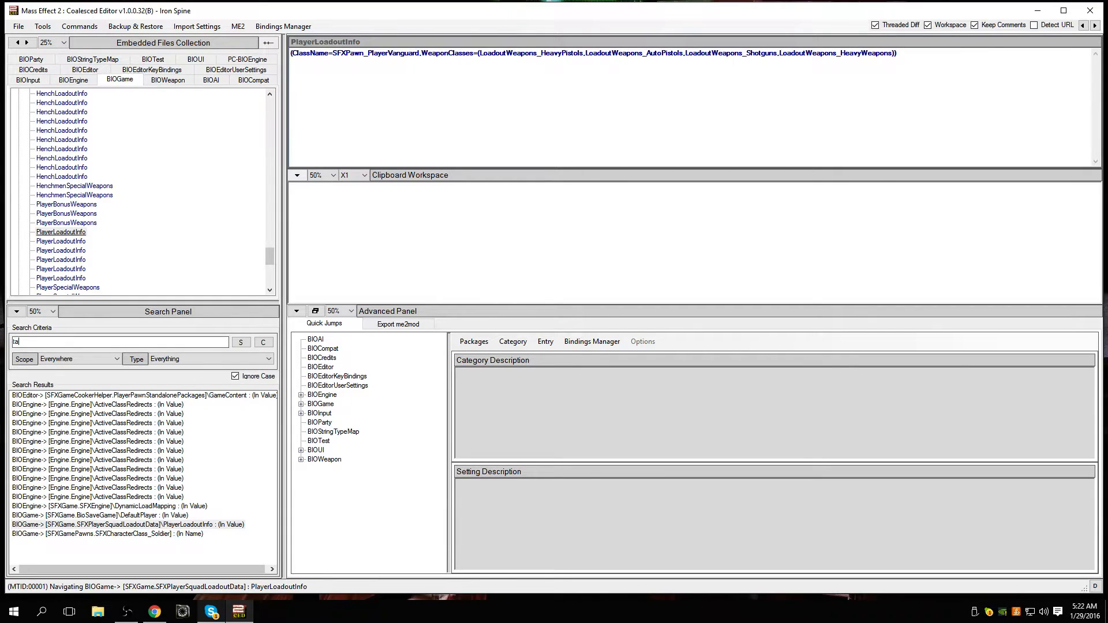
pyautogui.press('Return')
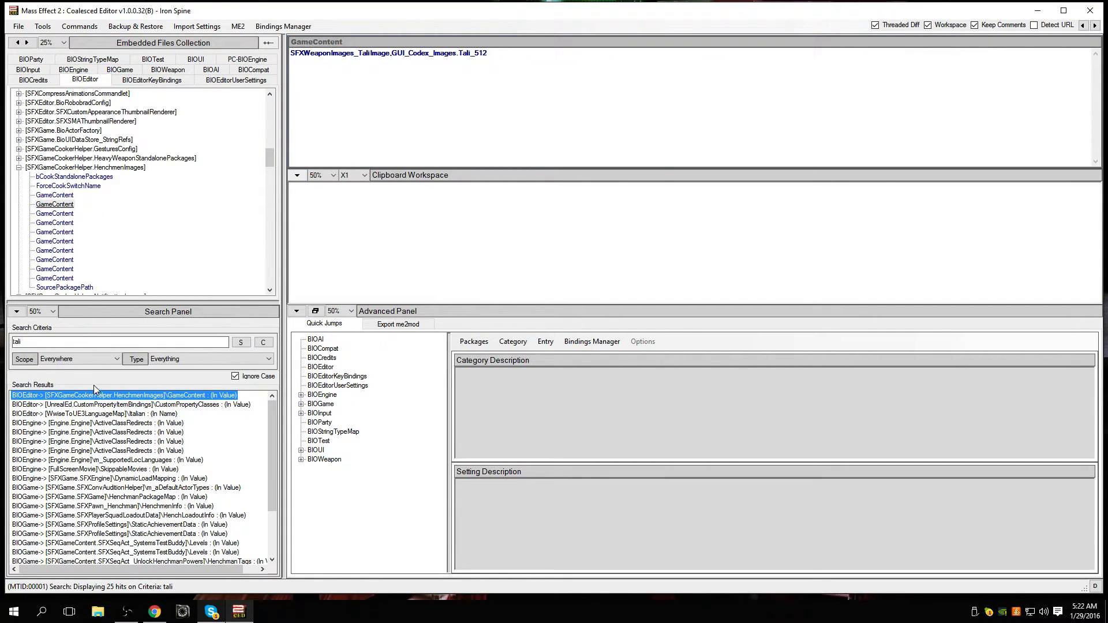
pyautogui.click(193, 507)
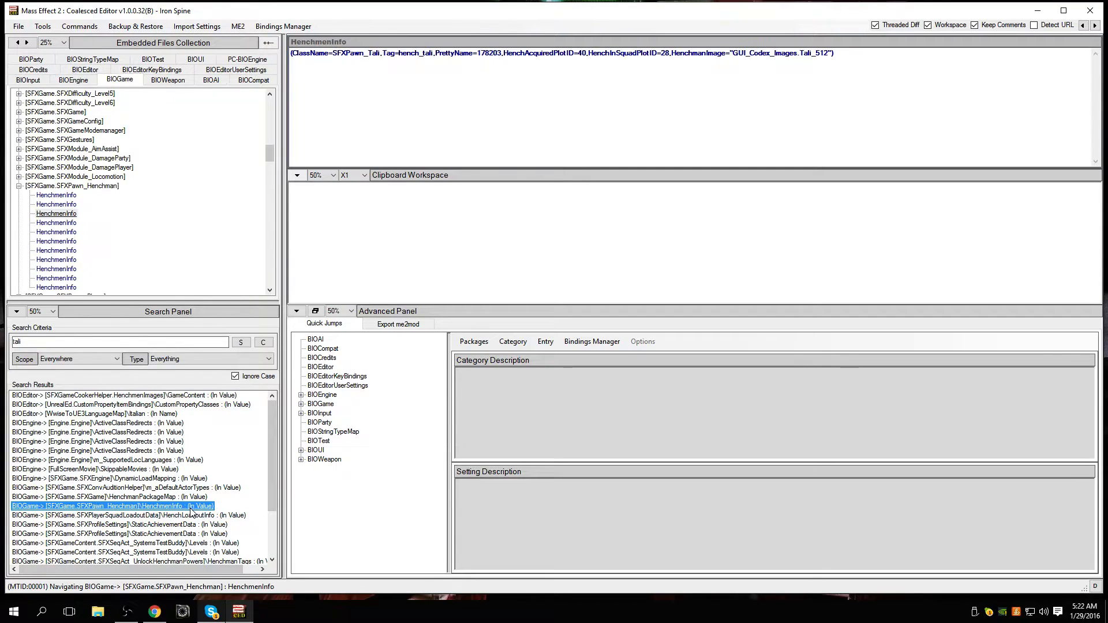
# Step: Step down through the HenchmenInfo entries under [SFXGame.SFXPawn_Henchman] to see which squadmate each one defines
pyautogui.click(64, 205)
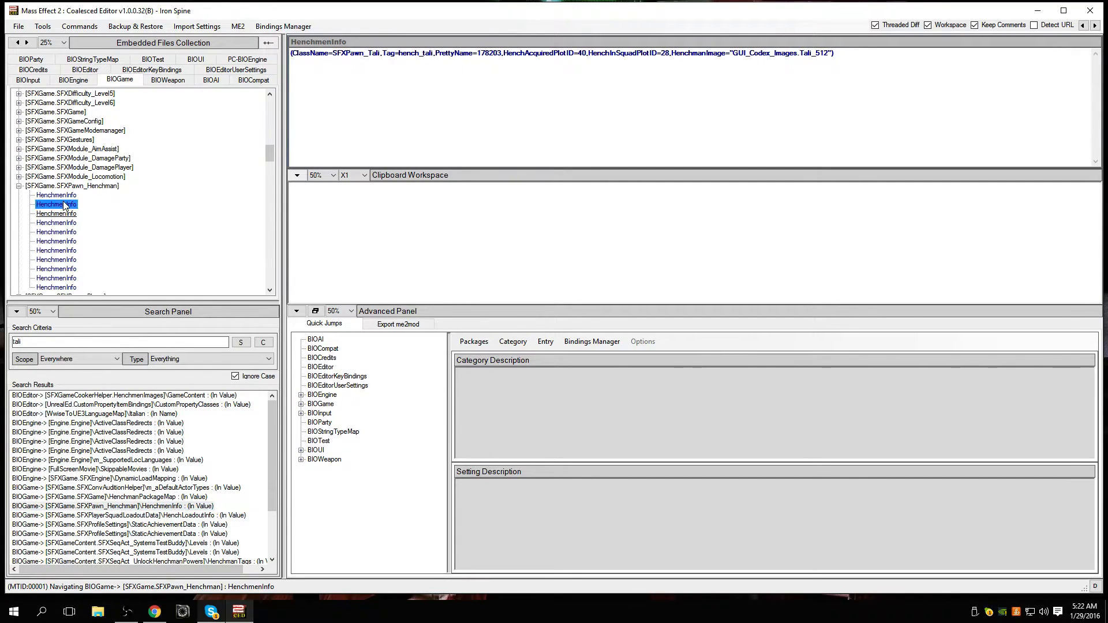
pyautogui.click(68, 214)
pyautogui.click(66, 223)
pyautogui.click(64, 233)
pyautogui.click(64, 243)
pyautogui.click(64, 260)
pyautogui.click(64, 269)
pyautogui.scroll(-1, 69, 270)
pyautogui.click(65, 253)
pyautogui.click(66, 258)
pyautogui.click(66, 245)
pyautogui.click(66, 225)
# Step: Go back to the first HenchmenInfo entry and review the following ones, including Samara's, up to Miranda's
pyautogui.scroll(1, 69, 231)
pyautogui.click(63, 196)
pyautogui.click(64, 205)
pyautogui.click(65, 224)
pyautogui.click(65, 232)
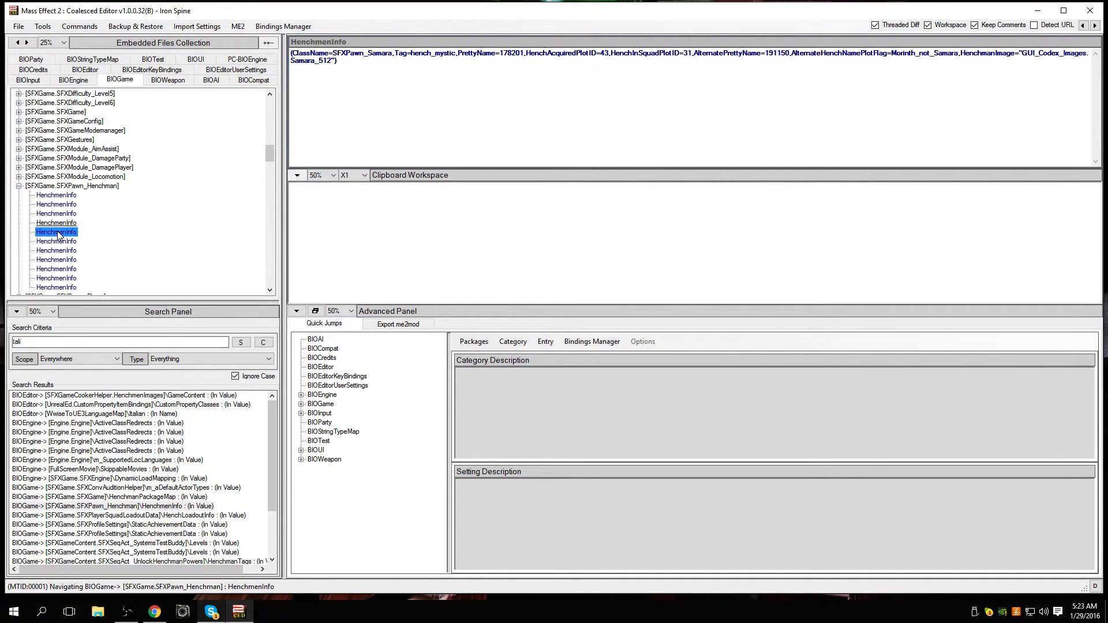
pyautogui.click(65, 242)
pyautogui.click(66, 250)
pyautogui.click(68, 242)
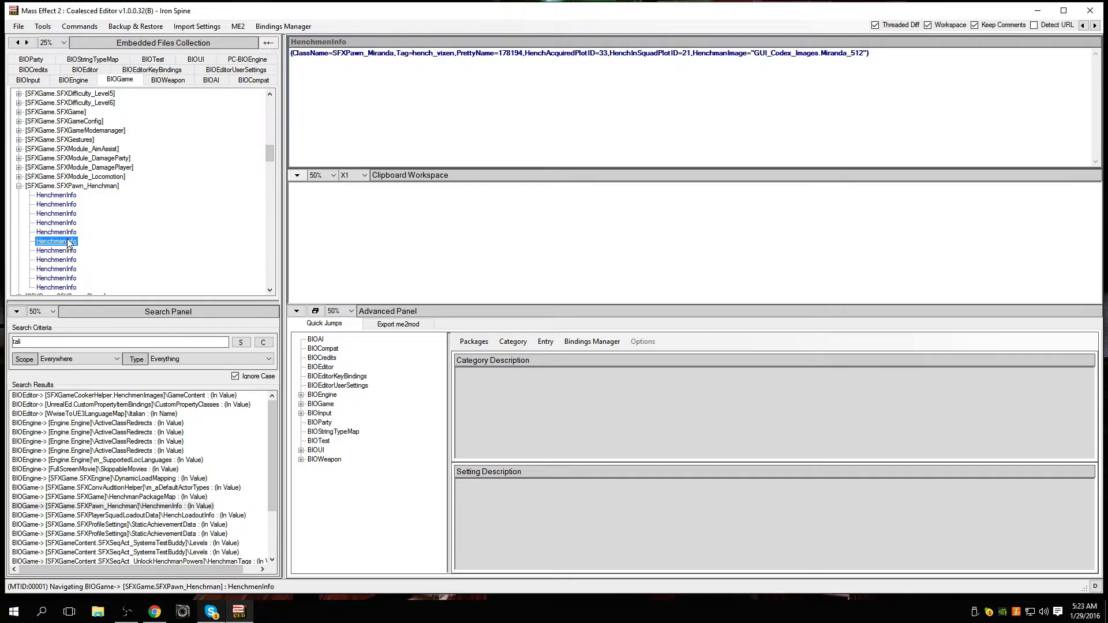
# Step: View the HenchmenInfo entries for Legion and Thane, and reopen the one for Tali
pyautogui.scroll(-1, 67, 245)
pyautogui.click(64, 224)
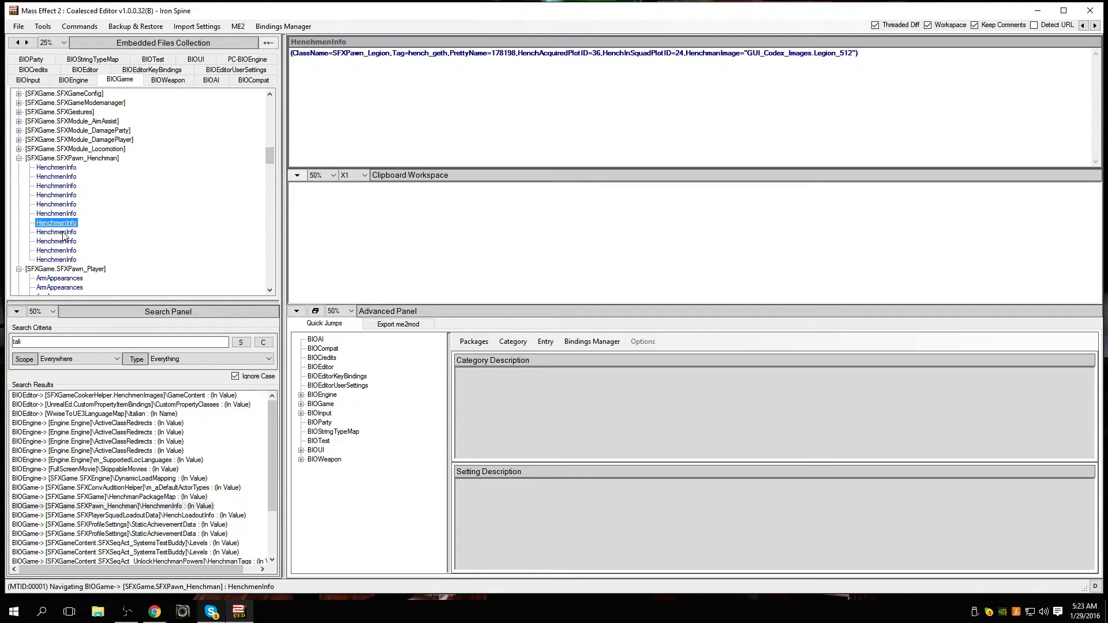
pyautogui.click(53, 179)
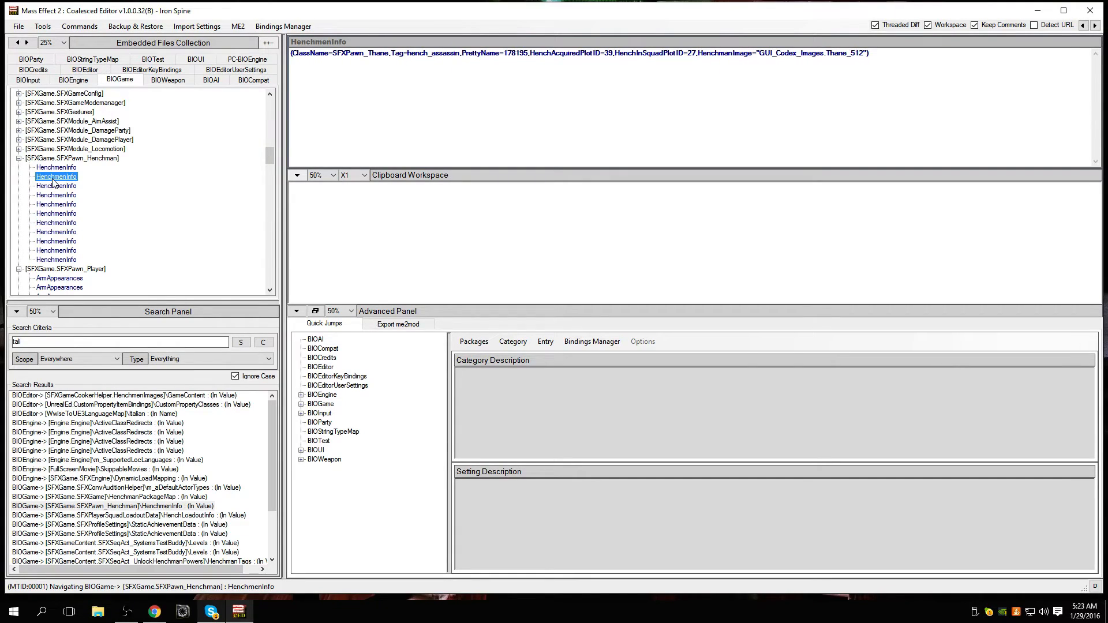
pyautogui.click(55, 185)
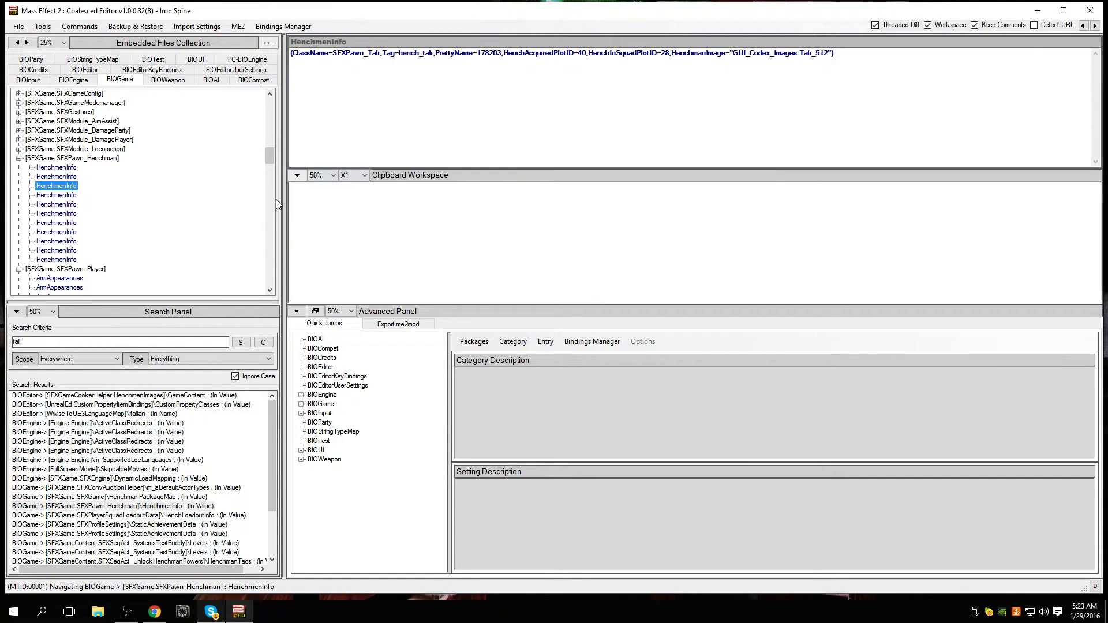
# Step: Open Tali's HenchLoadoutInfo search result under [SFXGame.SFXPlayerSquadLoadoutData] and highlight the weapon classes in its code
pyautogui.scroll(-1, 225, 427)
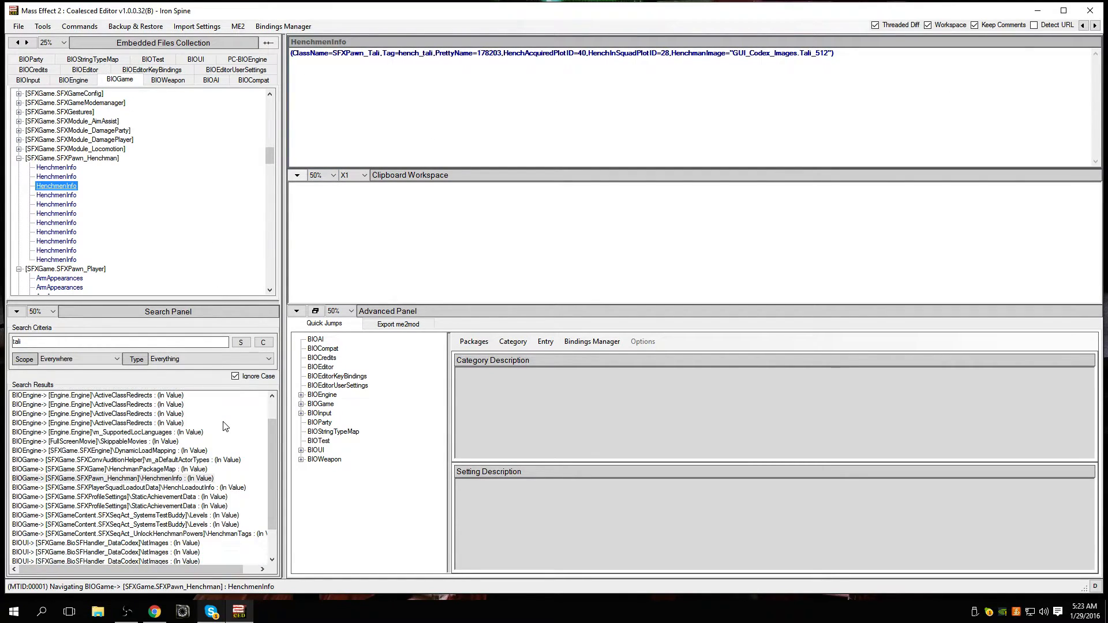
pyautogui.scroll(-1, 225, 426)
pyautogui.click(173, 460)
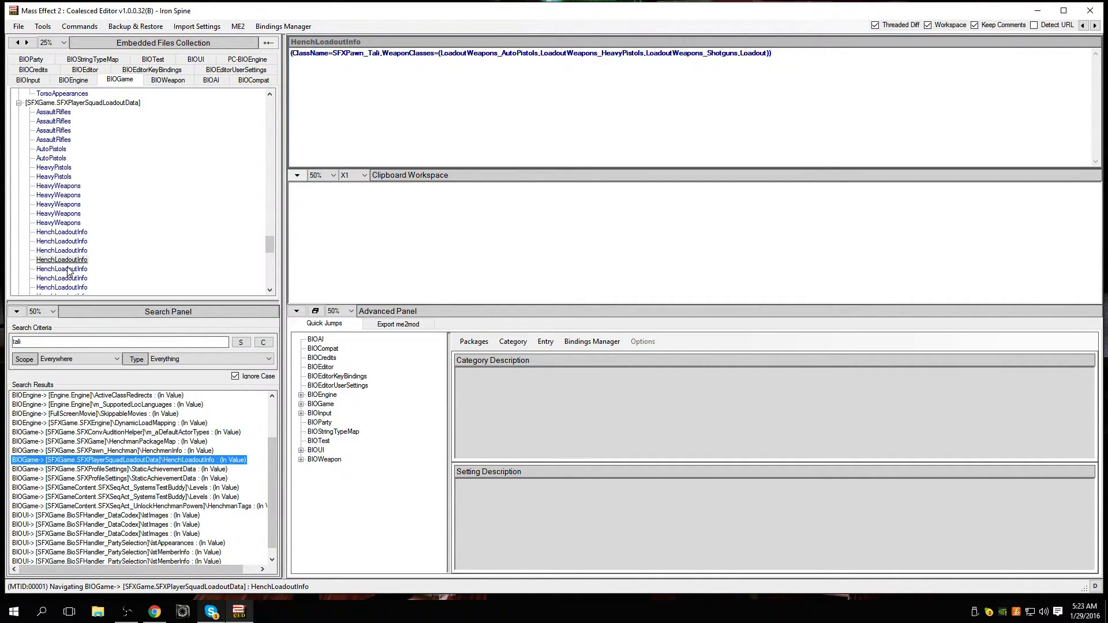
pyautogui.moveTo(442, 55); pyautogui.dragTo(497, 51)
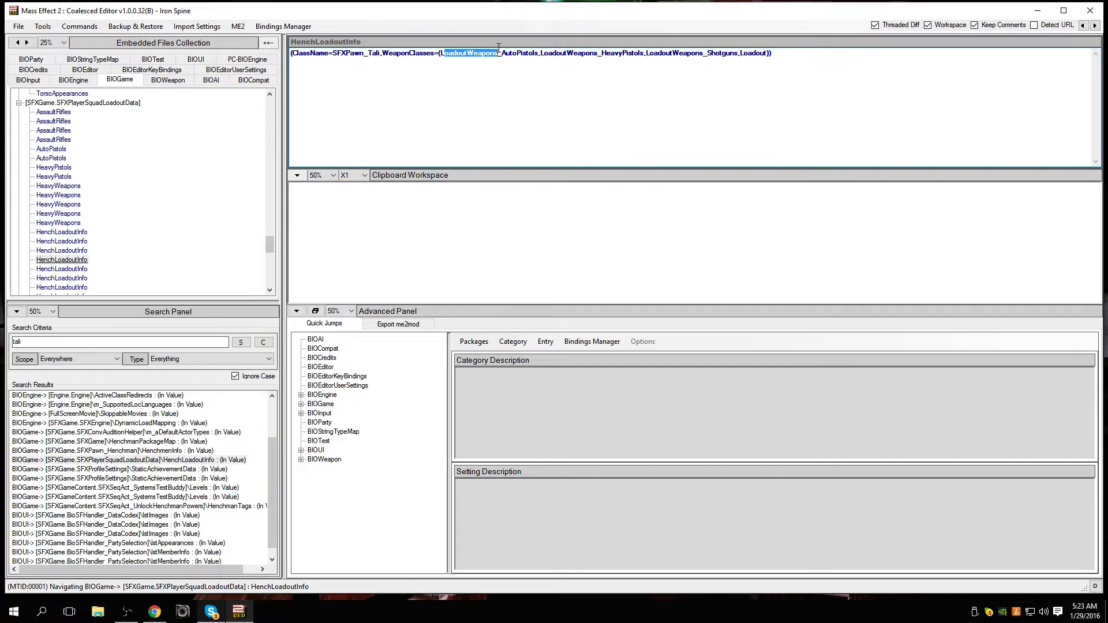
pyautogui.click(737, 87)
pyautogui.moveTo(513, 53); pyautogui.dragTo(772, 53)
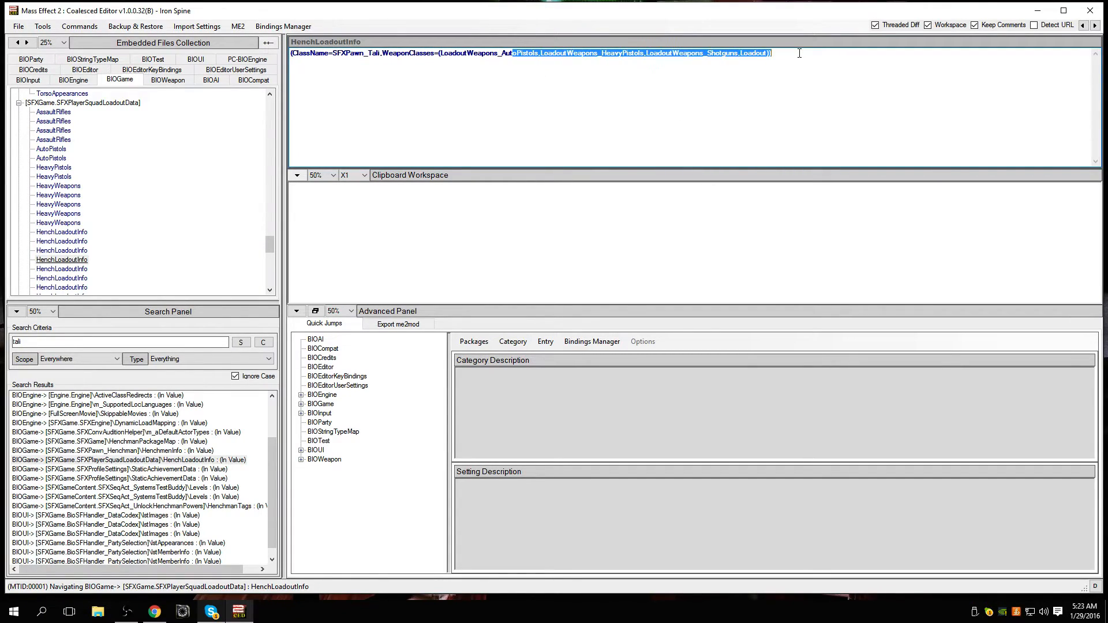
pyautogui.click(800, 53)
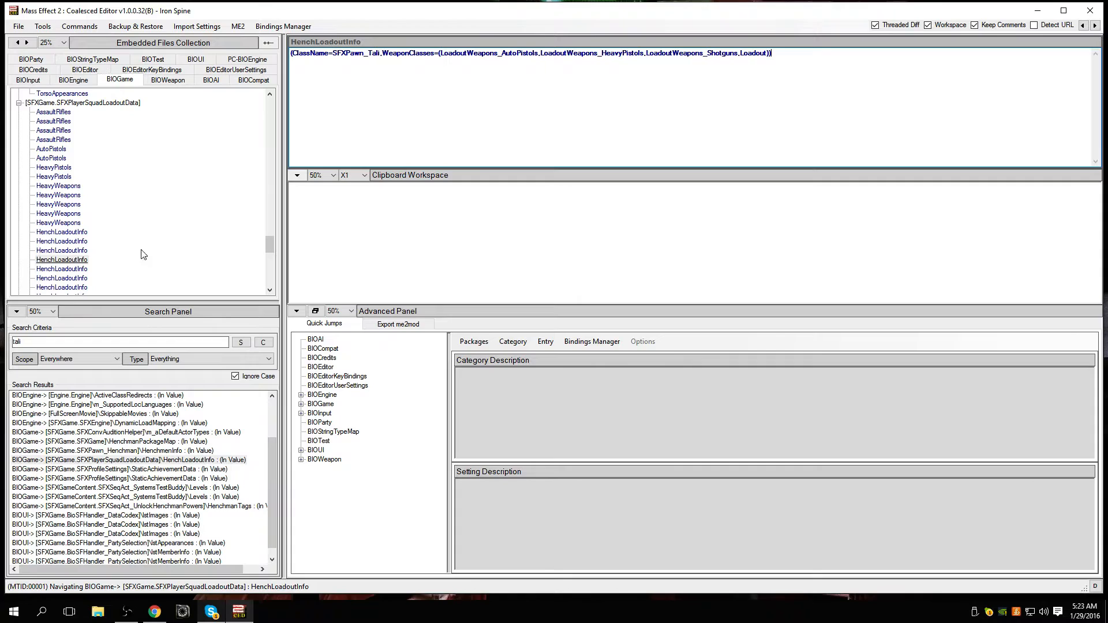
# Step: Compare the weapon classes in Samara's and Tali's HenchLoadoutInfo entries, ending on Samara's
pyautogui.click(77, 267)
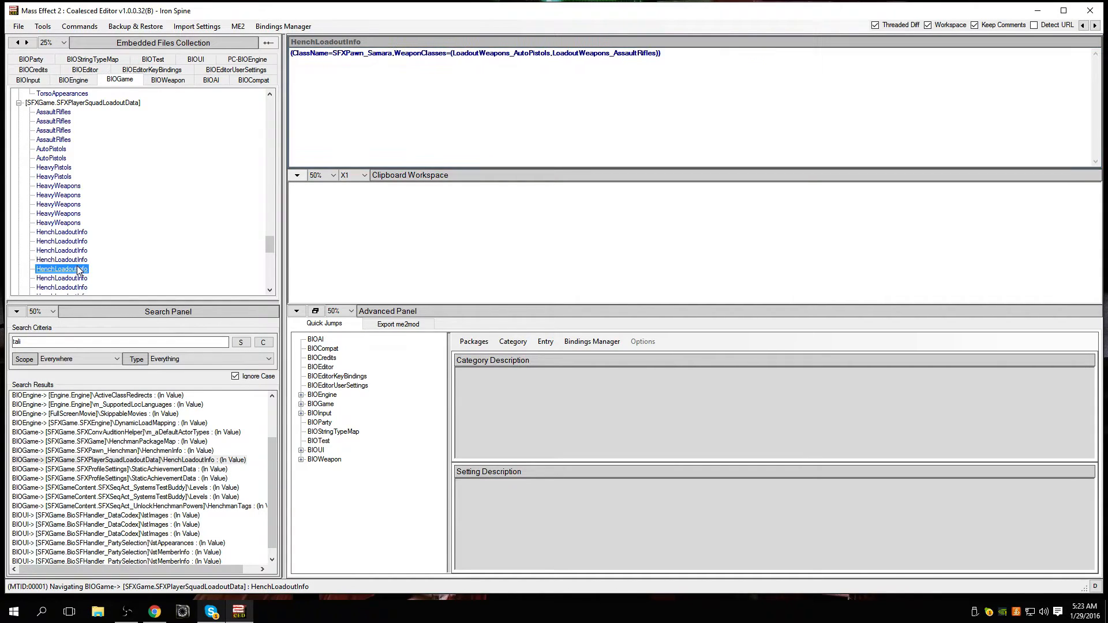
pyautogui.click(75, 260)
pyautogui.scroll(-1, 76, 257)
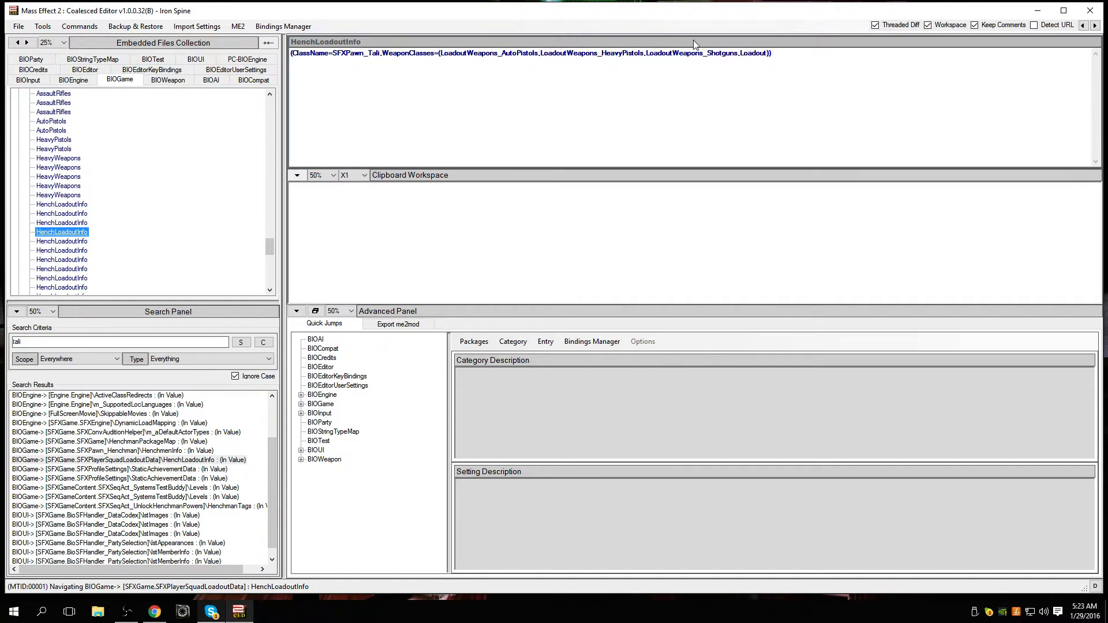
pyautogui.click(70, 241)
pyautogui.click(76, 233)
pyautogui.click(75, 245)
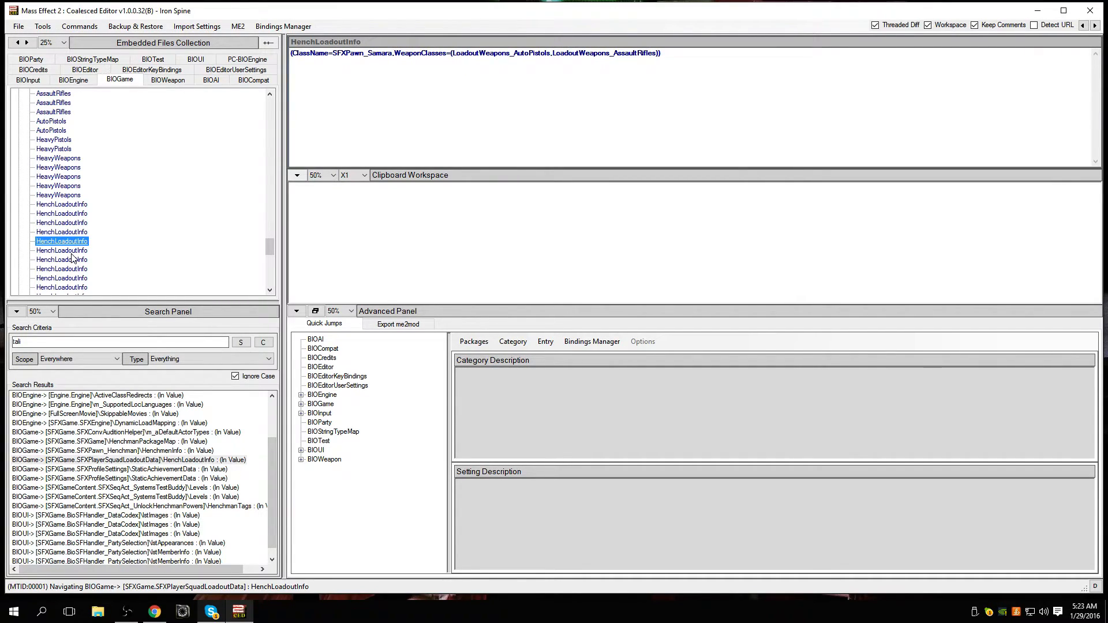
# Step: Review the HenchLoadoutInfo entries after Samara's, including Miranda's and Legion's, and go back to Zaeed's at the start
pyautogui.click(71, 253)
pyautogui.click(70, 259)
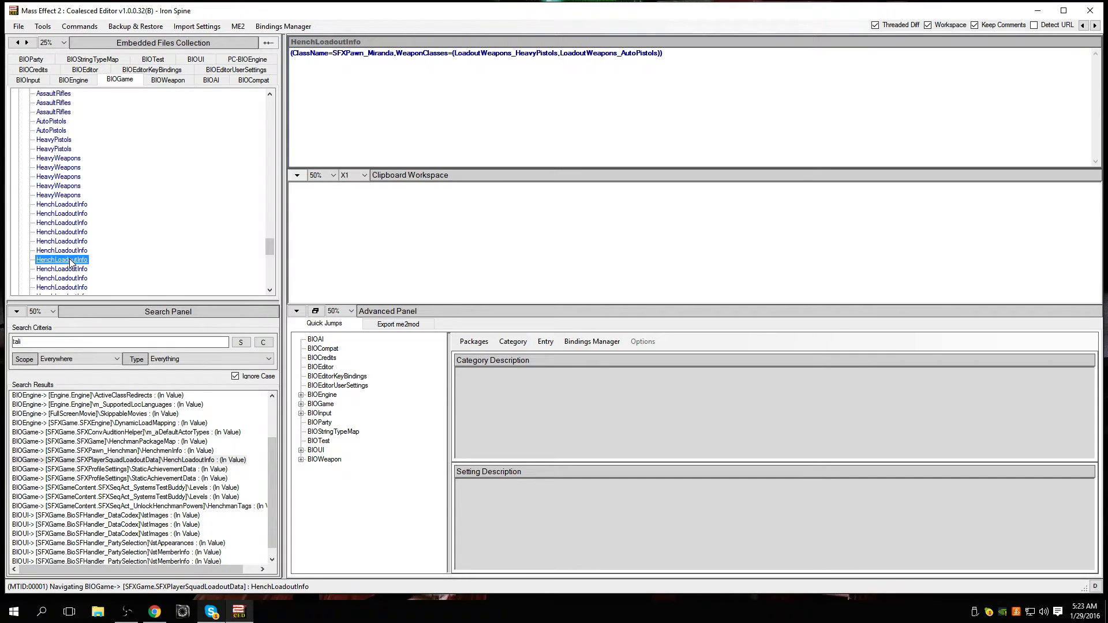
pyautogui.click(73, 278)
pyautogui.scroll(-2, 75, 272)
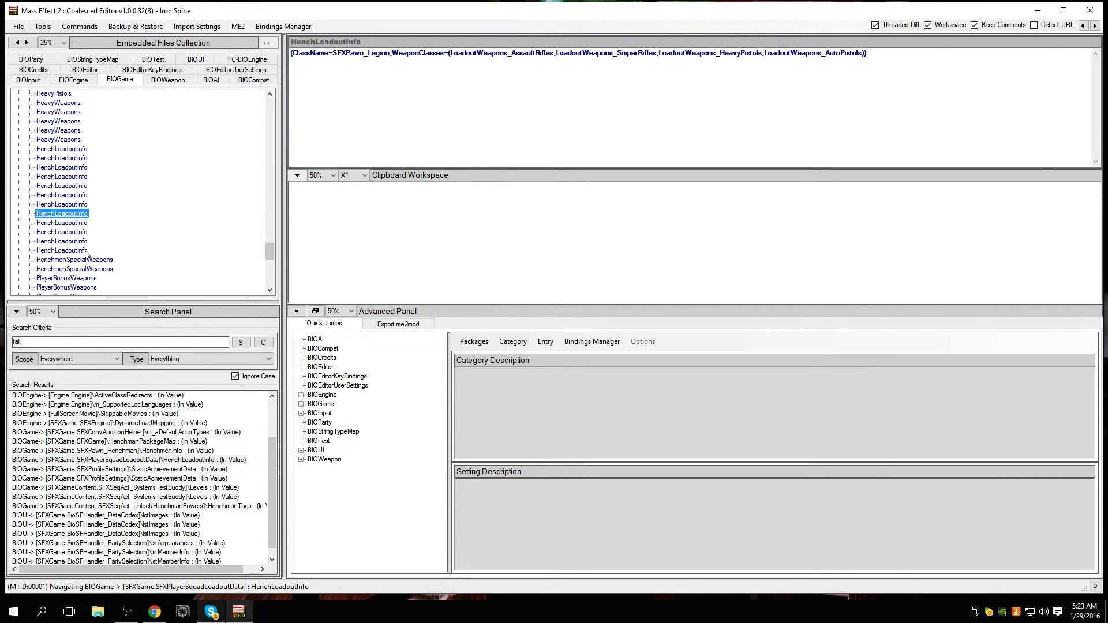
pyautogui.click(77, 232)
pyautogui.click(78, 241)
pyautogui.scroll(2, 81, 240)
pyautogui.click(79, 195)
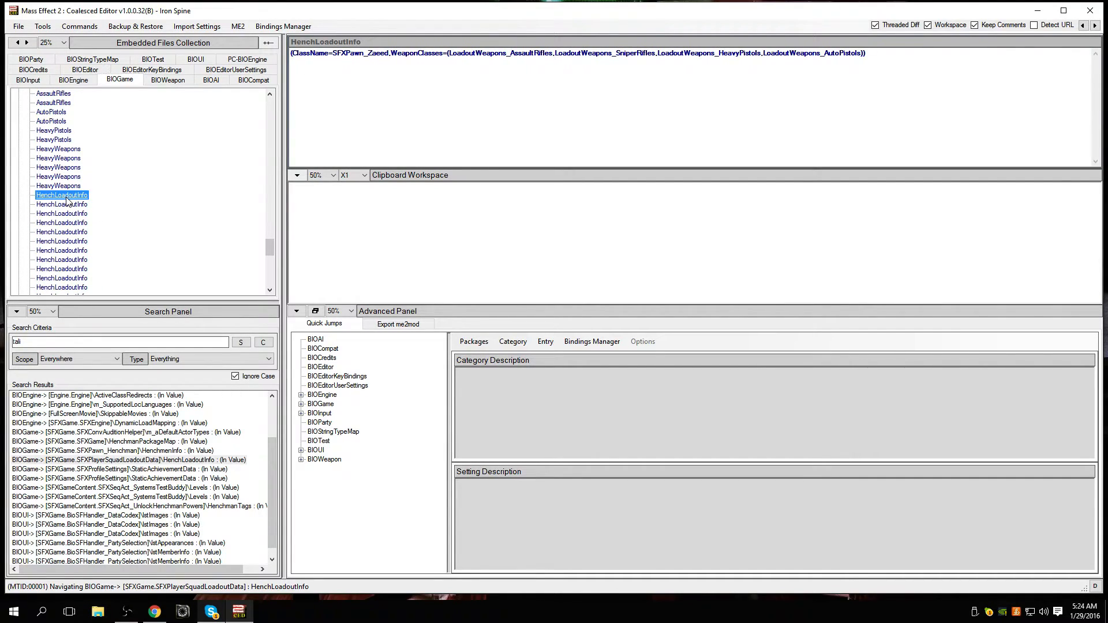
pyautogui.rightClick(67, 196)
pyautogui.moveTo(126, 205)
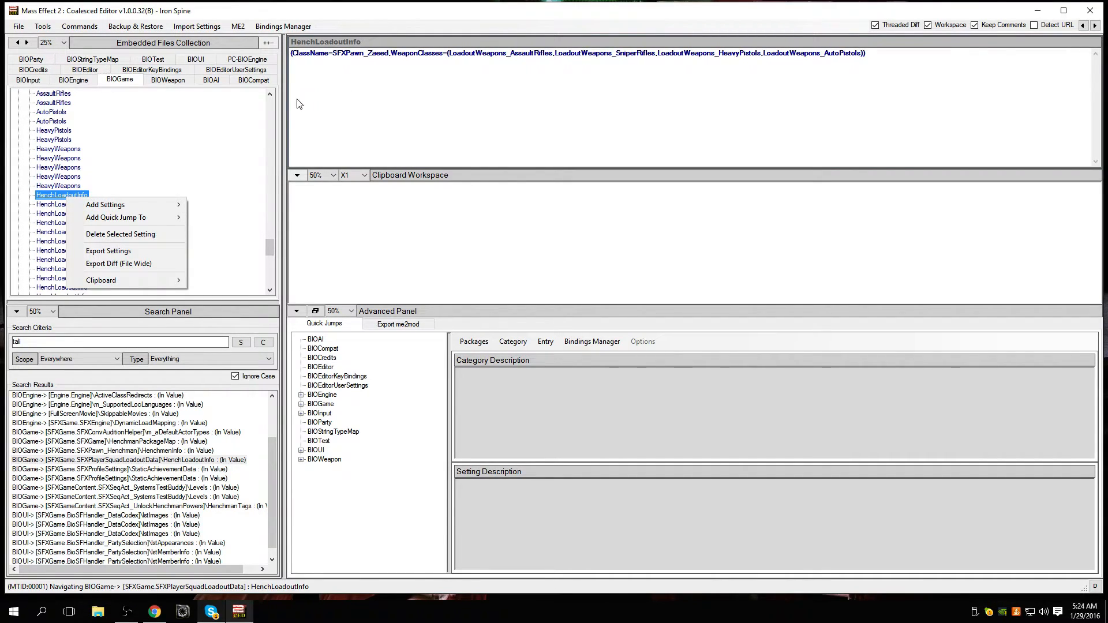
pyautogui.click(398, 58)
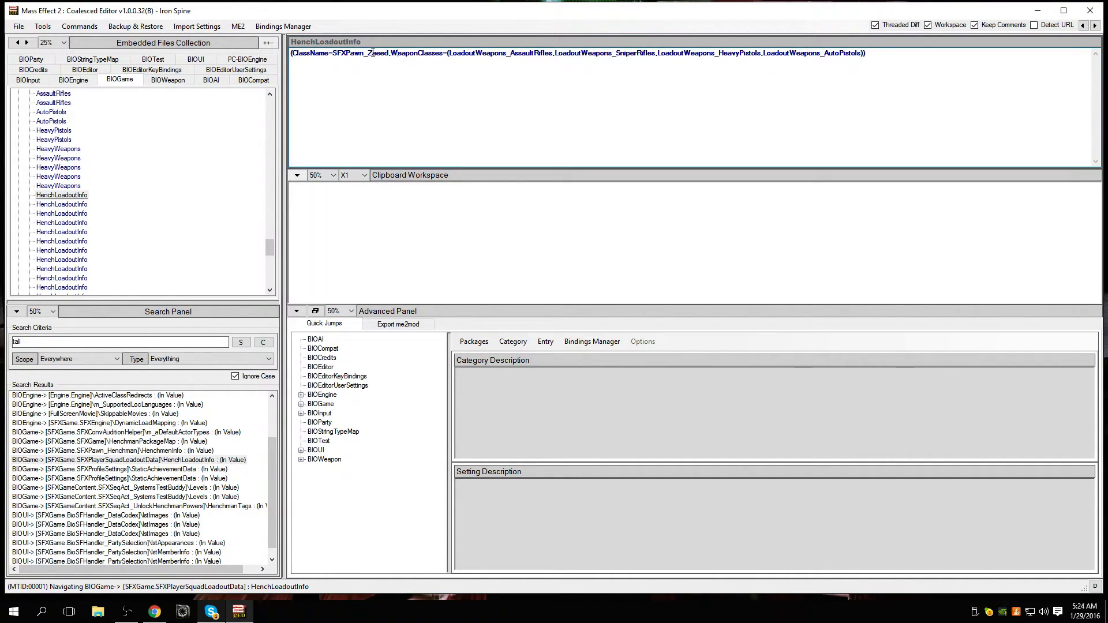
# Step: Highlight the loadout code of Wilson's and Thane's HenchLoadoutInfo entries in turn
pyautogui.click(42, 205)
pyautogui.moveTo(609, 67); pyautogui.dragTo(299, 60)
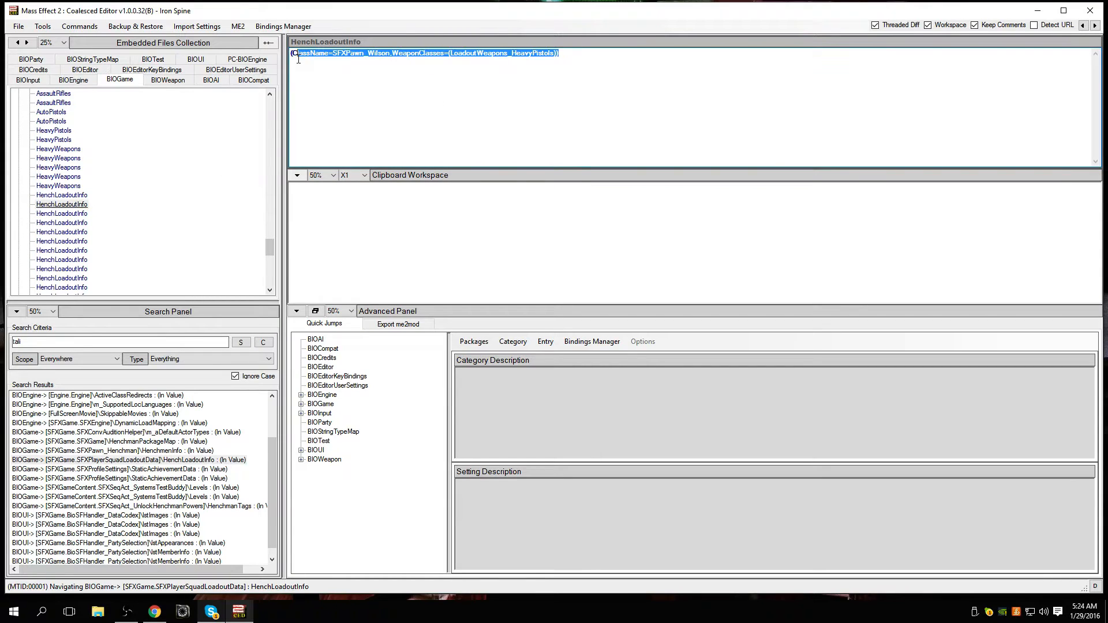
pyautogui.click(81, 214)
pyautogui.moveTo(686, 113); pyautogui.dragTo(290, 56)
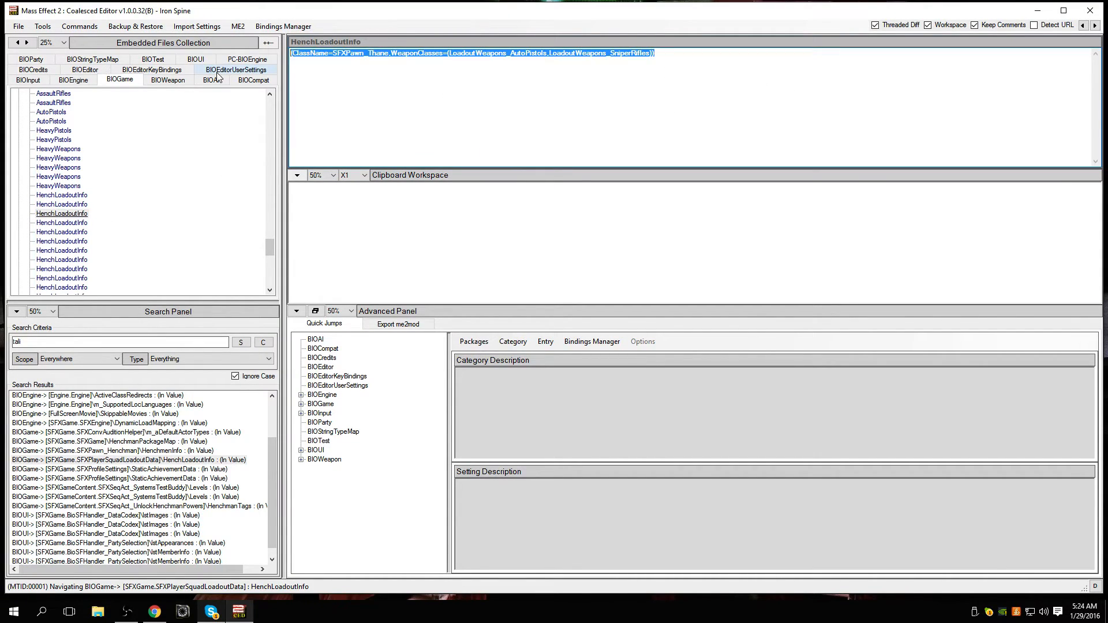
pyautogui.click(396, 87)
# Step: Compare the weapon classes in Zaeed's, Wilson's and Thane's HenchLoadoutInfo entries, continuing up to Tali's
pyautogui.click(63, 195)
pyautogui.click(60, 205)
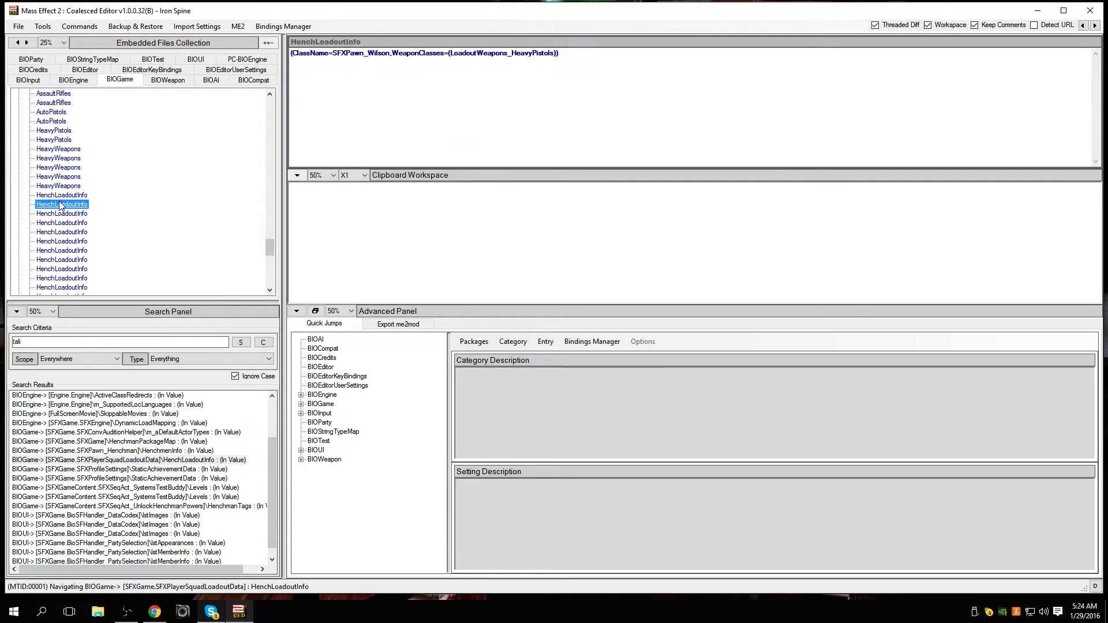
pyautogui.click(62, 196)
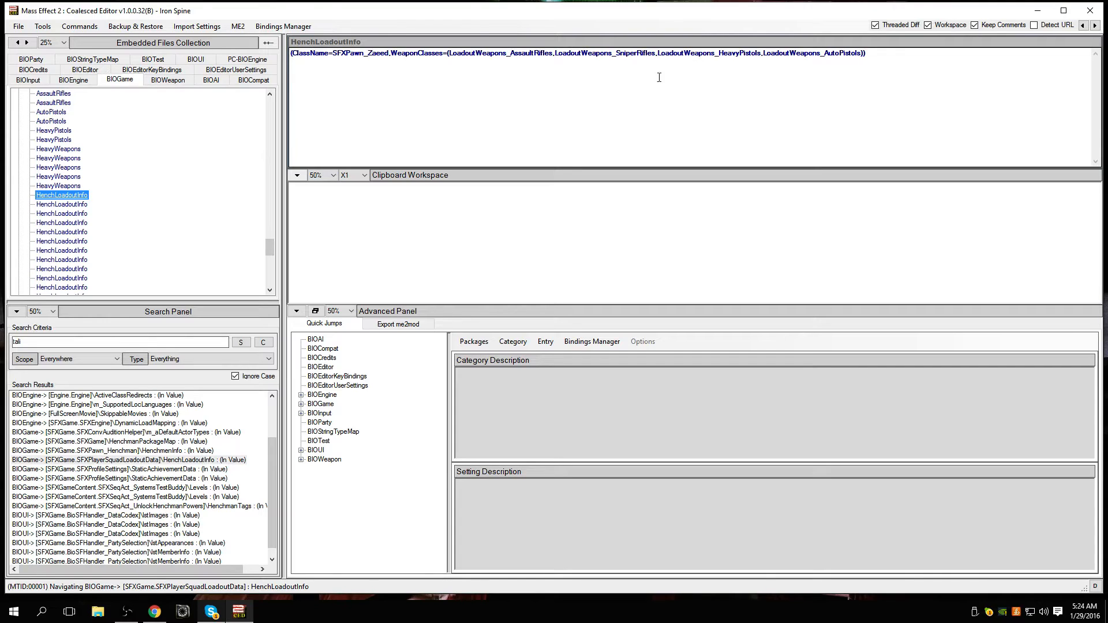
pyautogui.click(89, 204)
pyautogui.click(88, 213)
pyautogui.click(76, 188)
pyautogui.click(77, 196)
pyautogui.click(79, 204)
pyautogui.click(81, 214)
pyautogui.click(78, 223)
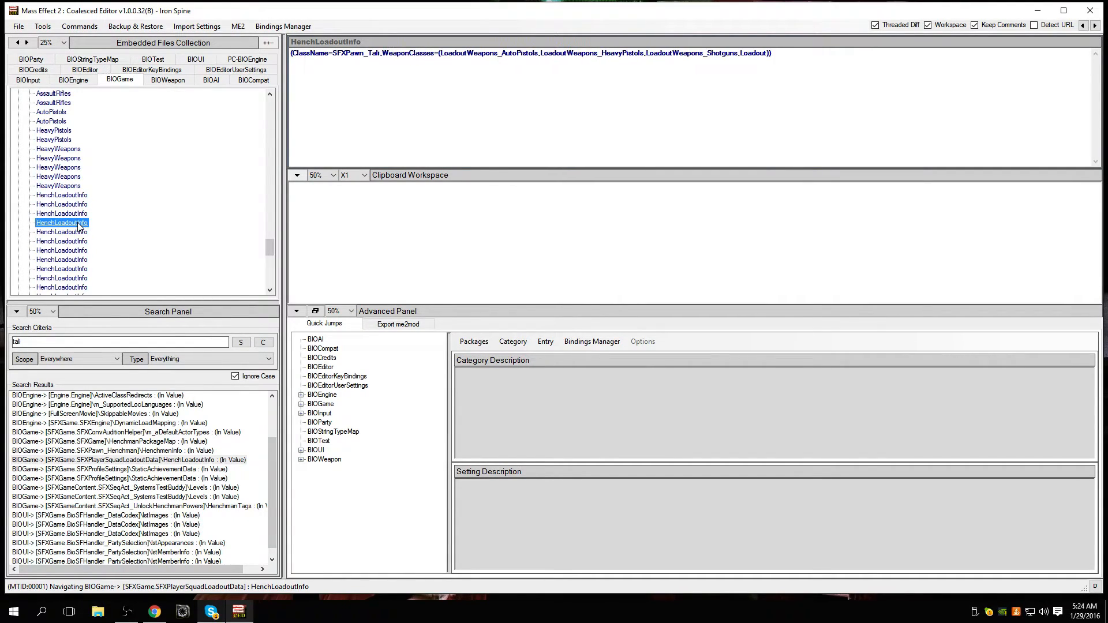
# Step: Go through the HenchLoadoutInfo entries after Tali's and return to Zaeed's entry
pyautogui.click(80, 232)
pyautogui.click(80, 241)
pyautogui.scroll(-1, 153, 242)
pyautogui.click(81, 223)
pyautogui.click(80, 232)
pyautogui.click(78, 241)
pyautogui.scroll(2, 87, 246)
pyautogui.click(81, 214)
pyautogui.click(82, 224)
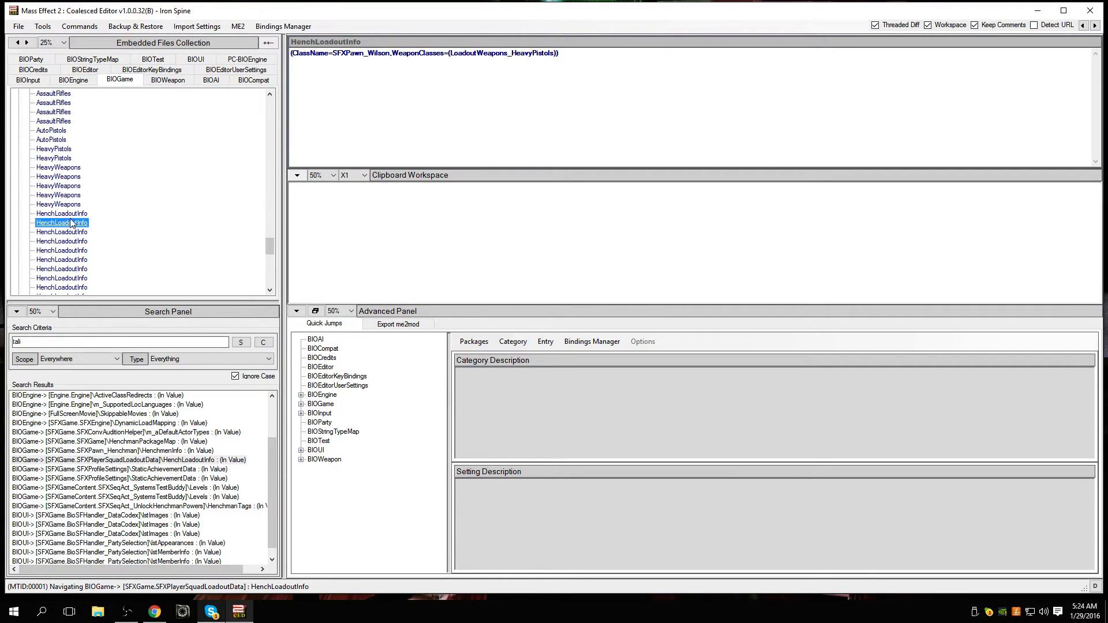
pyautogui.click(70, 217)
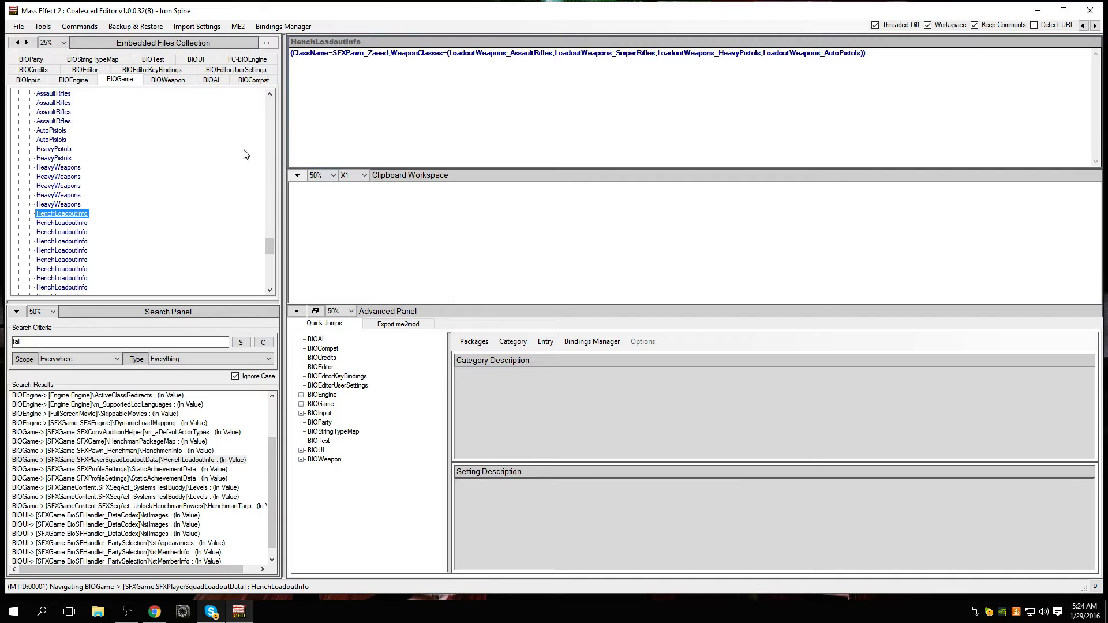
# Step: Search all the embedded files for "difficulty"
pyautogui.scroll(-1, 95, 242)
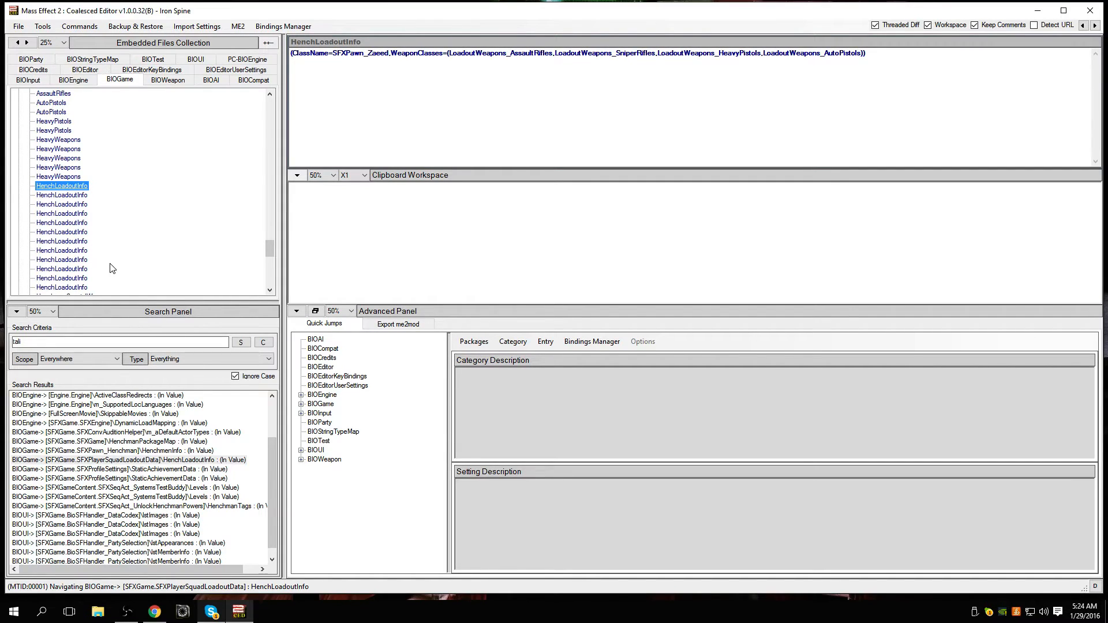
pyautogui.click(44, 342)
pyautogui.scroll(8, 104, 297)
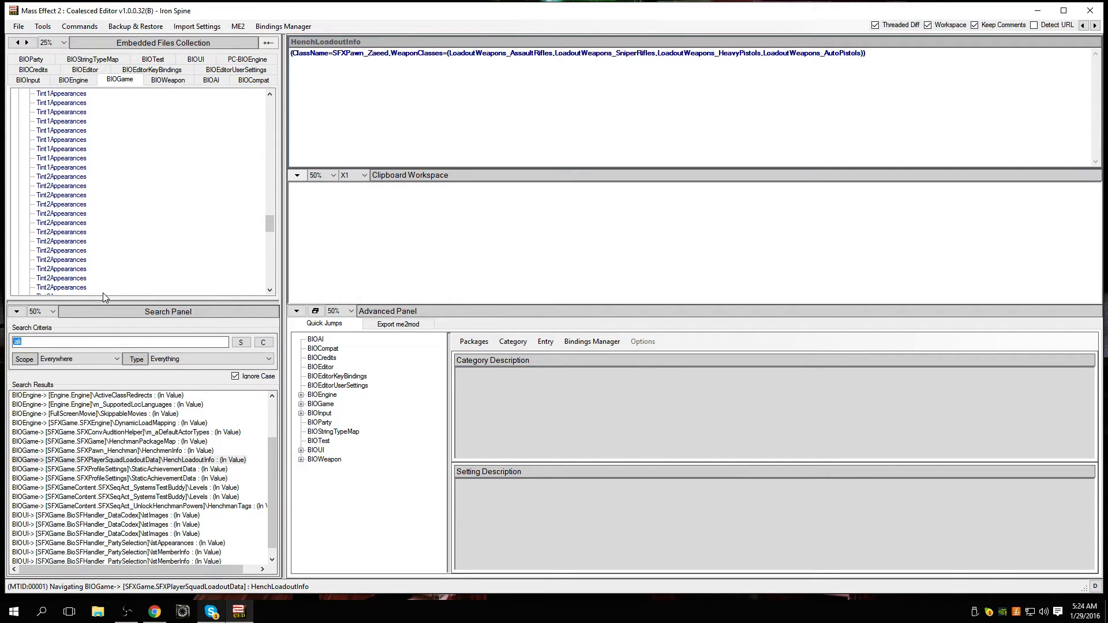
pyautogui.scroll(10, 104, 297)
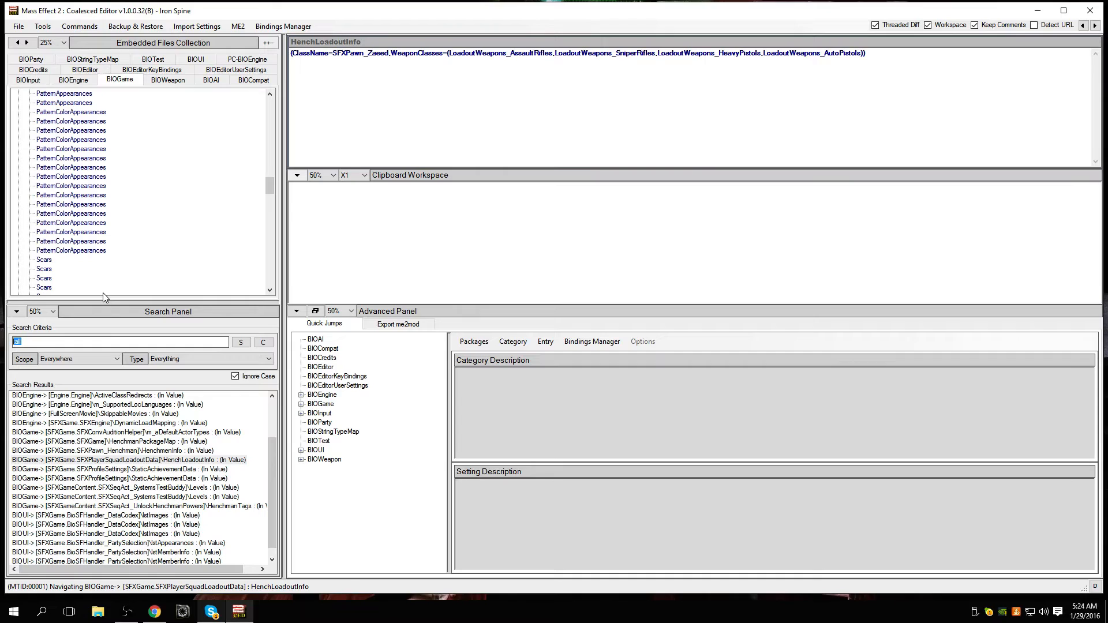
pyautogui.scroll(6, 105, 297)
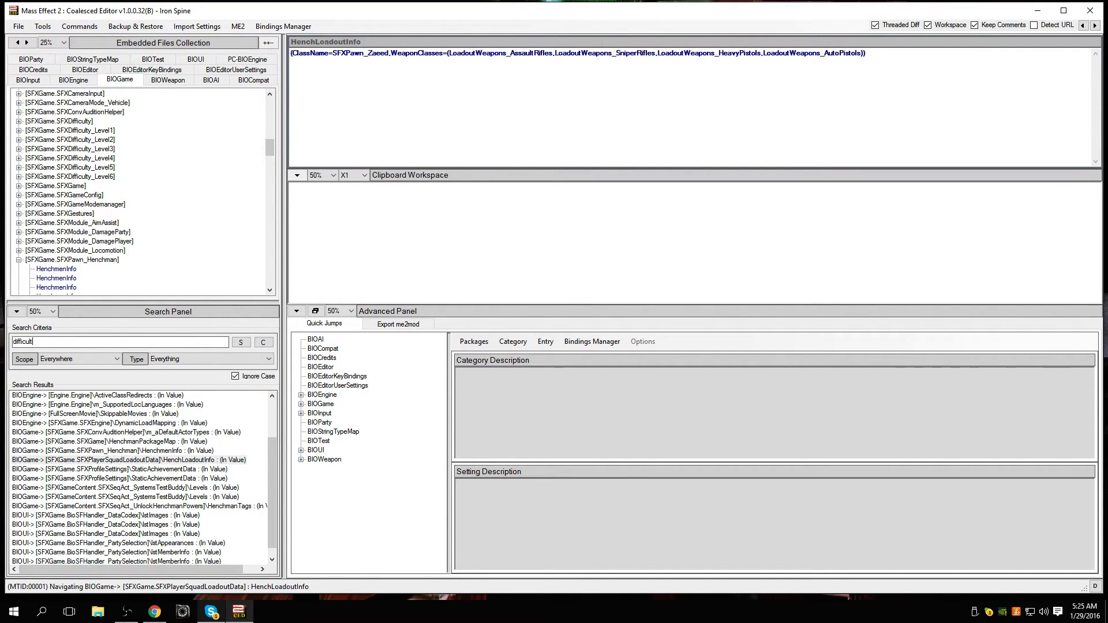
pyautogui.write('y')
pyautogui.press('Return')
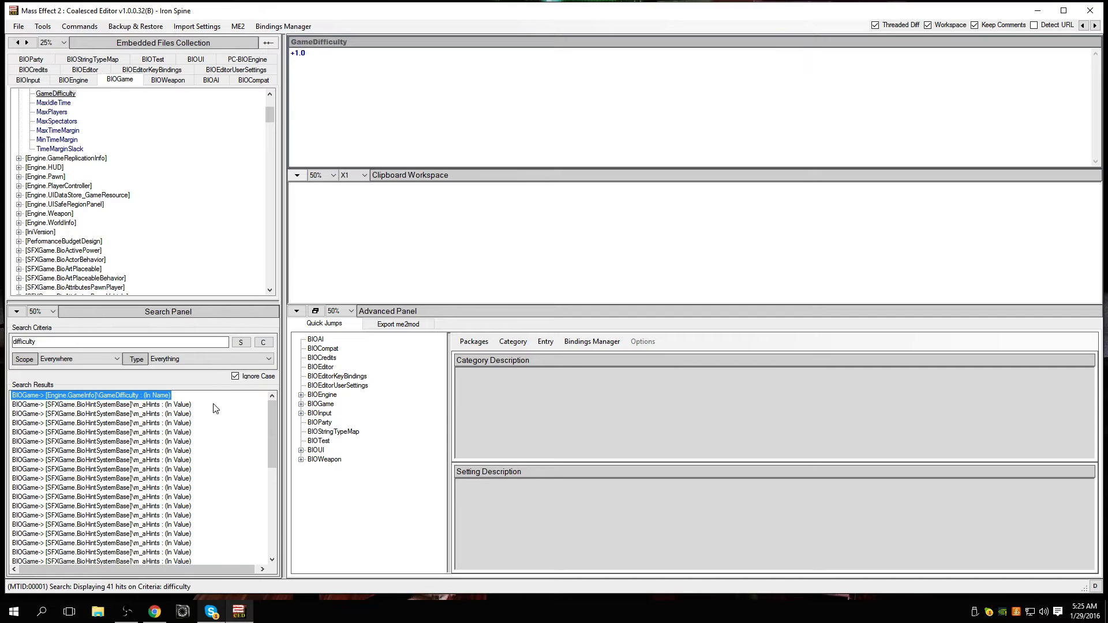
# Step: Look through the difficulty results, opening the GameDifficulty setting and an m_aHints entry under [SFXGame.BioHintSystemBase]
pyautogui.scroll(-4, 214, 433)
pyautogui.scroll(4, 213, 434)
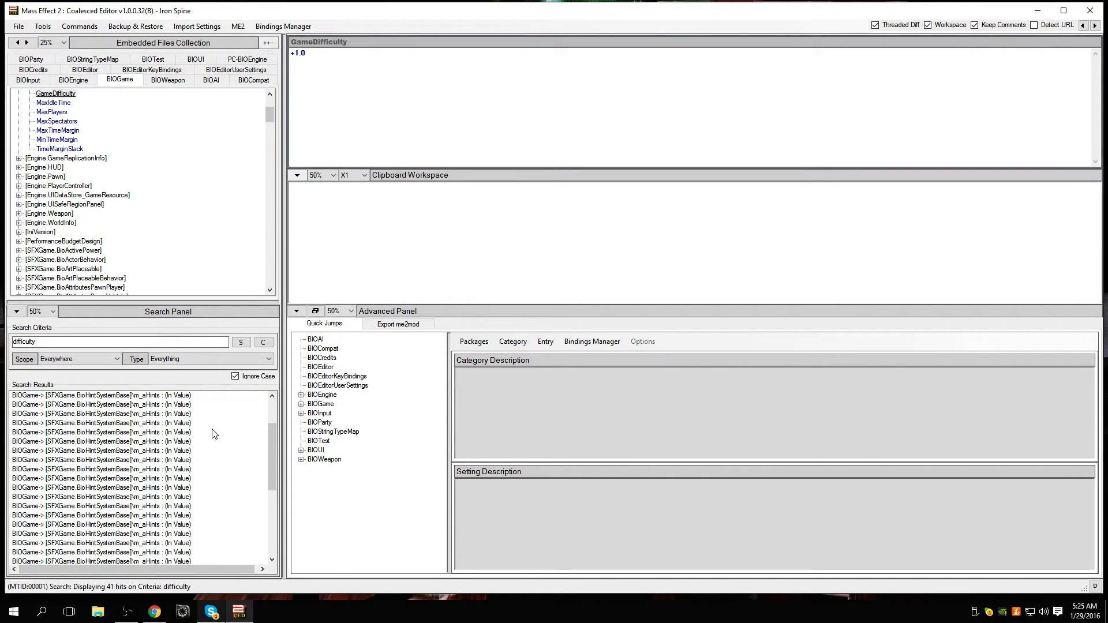
pyautogui.click(54, 94)
pyautogui.scroll(-4, 187, 433)
pyautogui.click(187, 432)
pyautogui.scroll(-1, 188, 432)
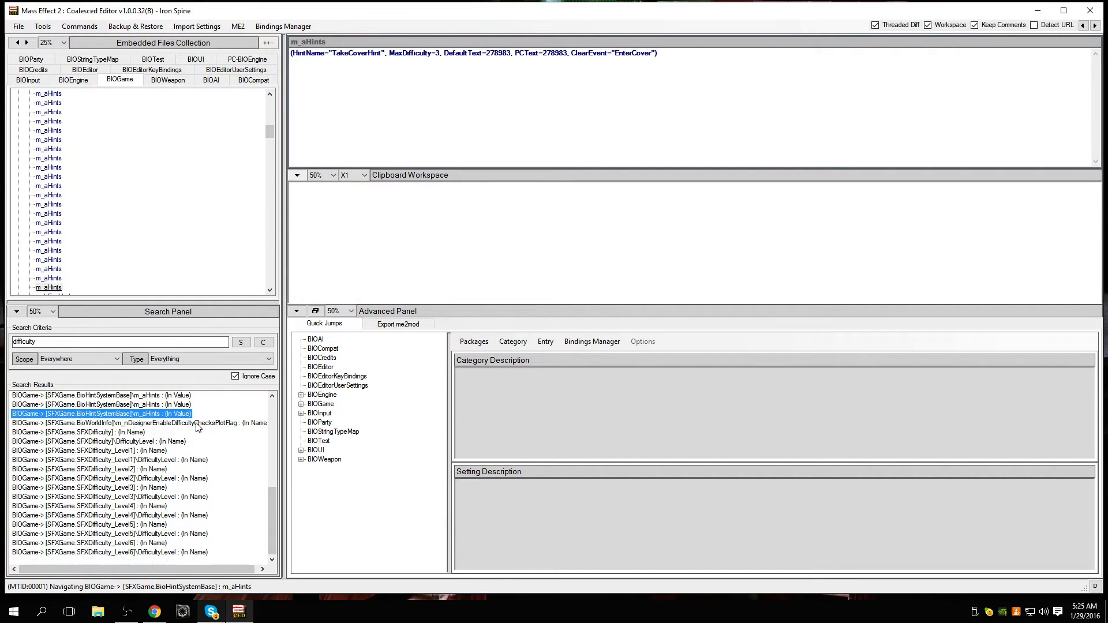
# Step: Open the search results for [SFXGame.SFXDifficulty] levels 3 and 4, ending on the Level6 section
pyautogui.click(180, 498)
pyautogui.click(173, 515)
pyautogui.click(166, 543)
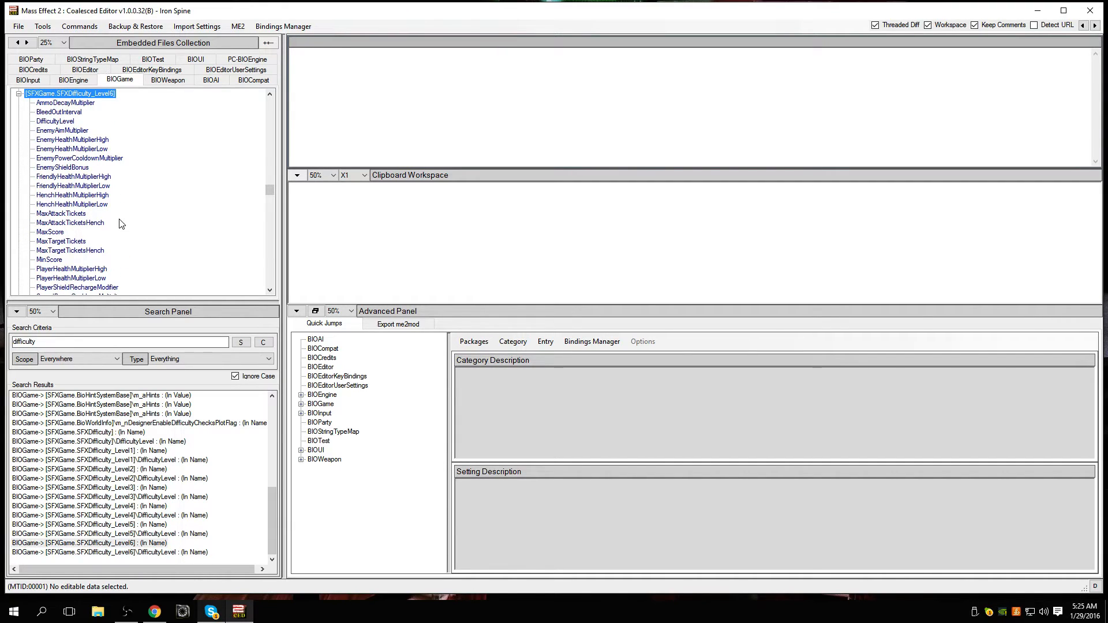
# Step: Examine the settings under [SFXGame.SFXDifficulty_Level6], opening SquadPowerDurationMultiplier and PlayerHealthMultiplierLow
pyautogui.scroll(-2, 206, 195)
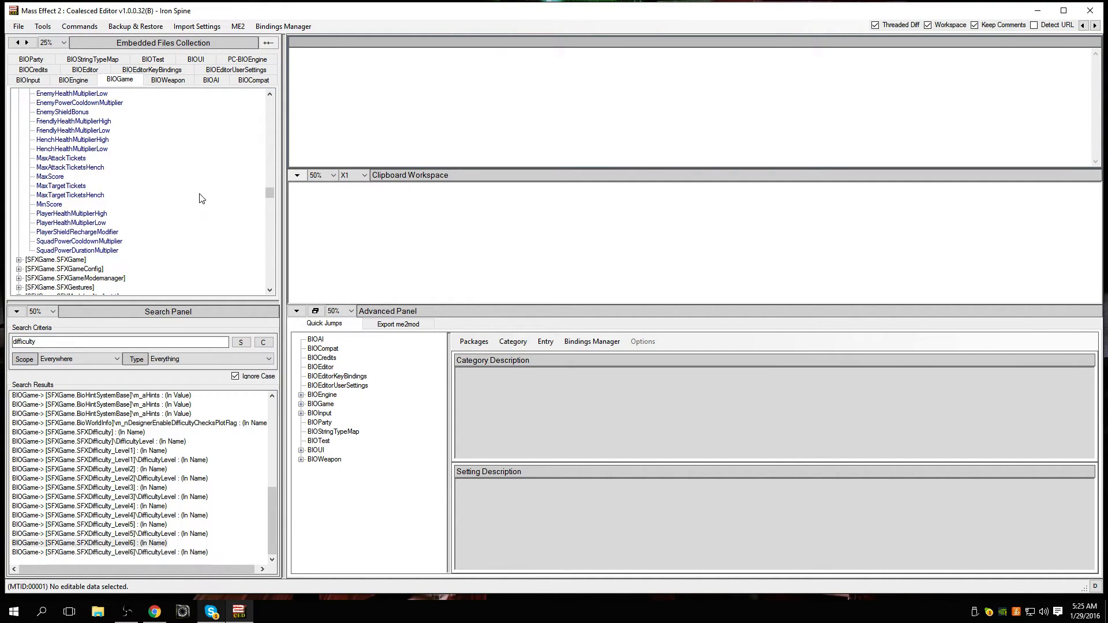
pyautogui.click(111, 251)
pyautogui.click(101, 224)
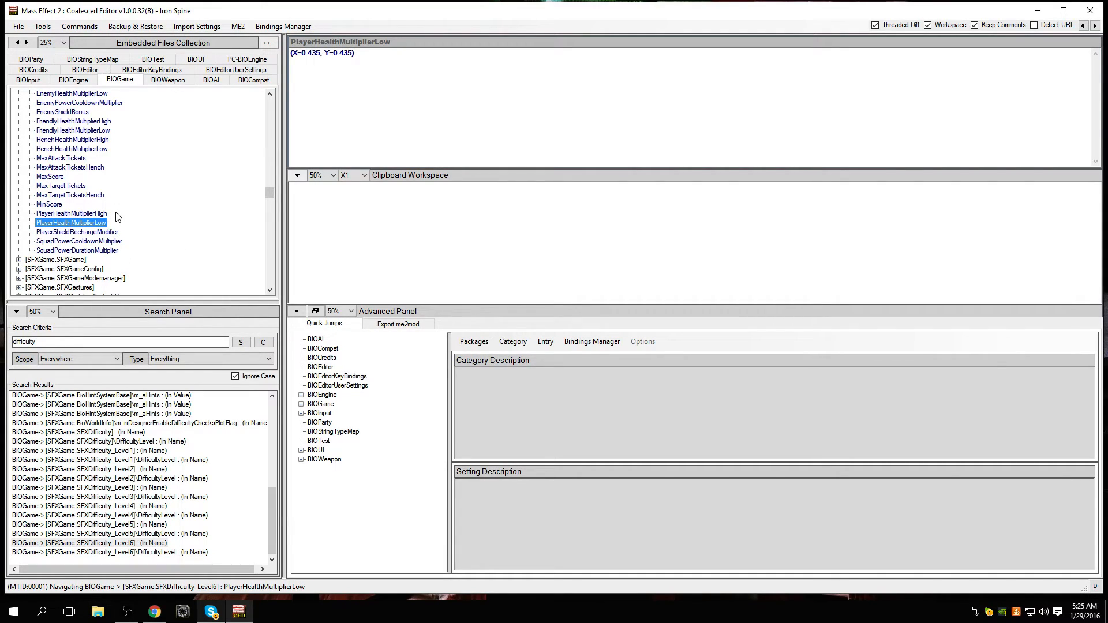
pyautogui.scroll(2, 154, 212)
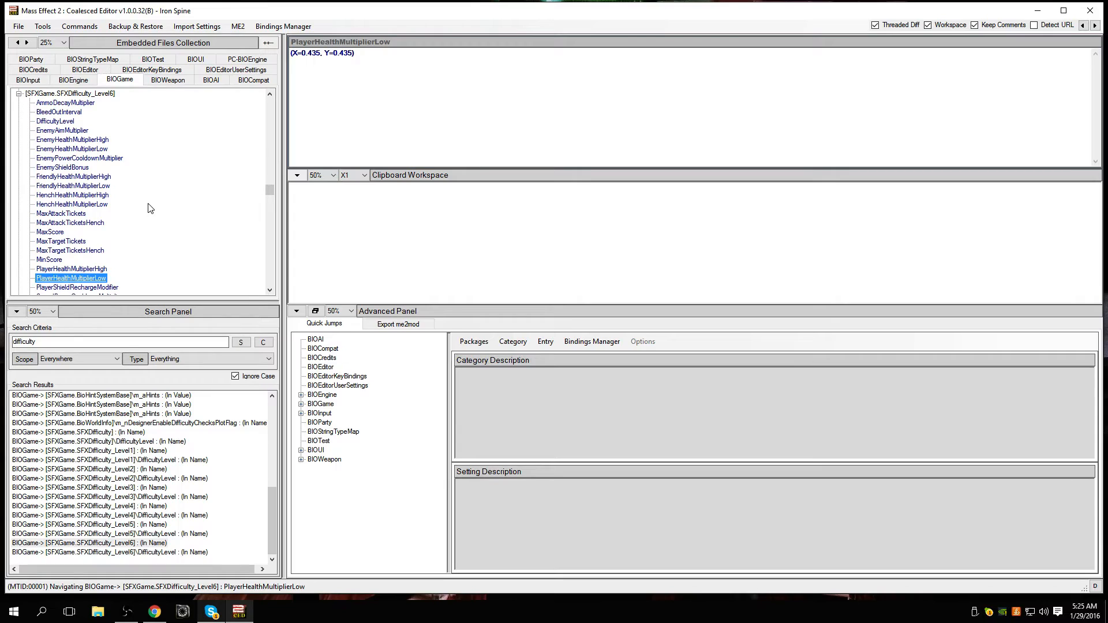
pyautogui.scroll(1, 149, 207)
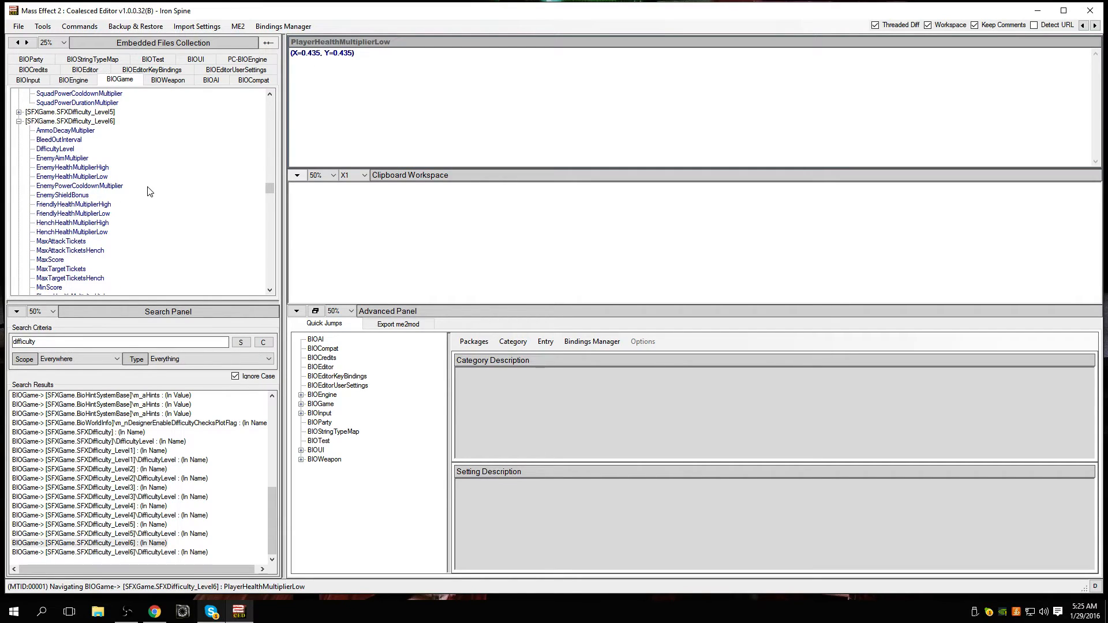
pyautogui.scroll(1, 227, 198)
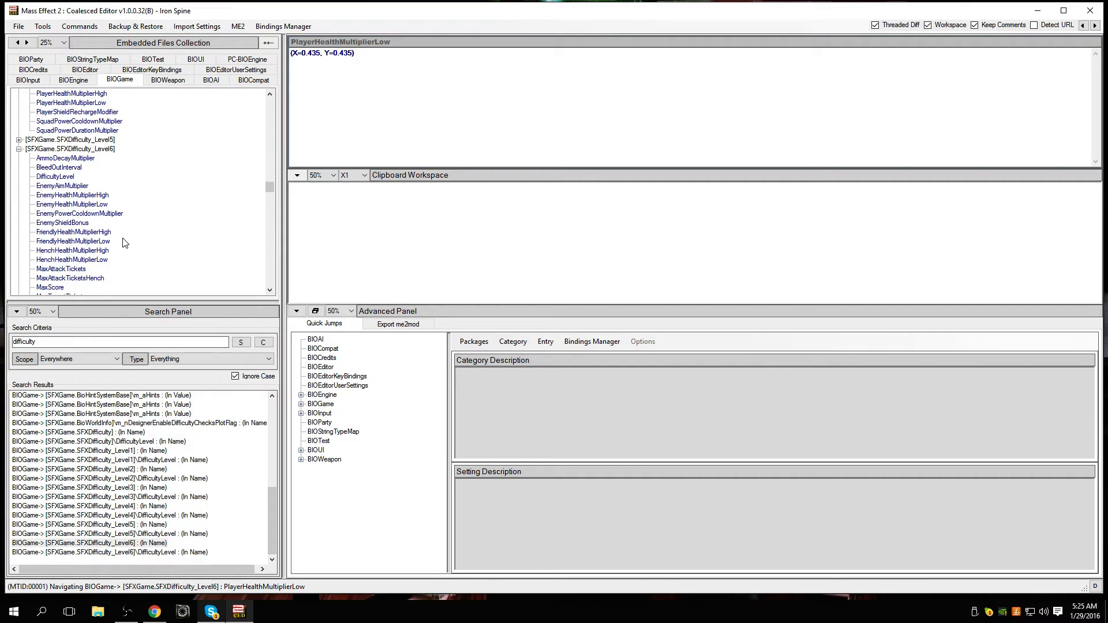
pyautogui.scroll(-2, 126, 243)
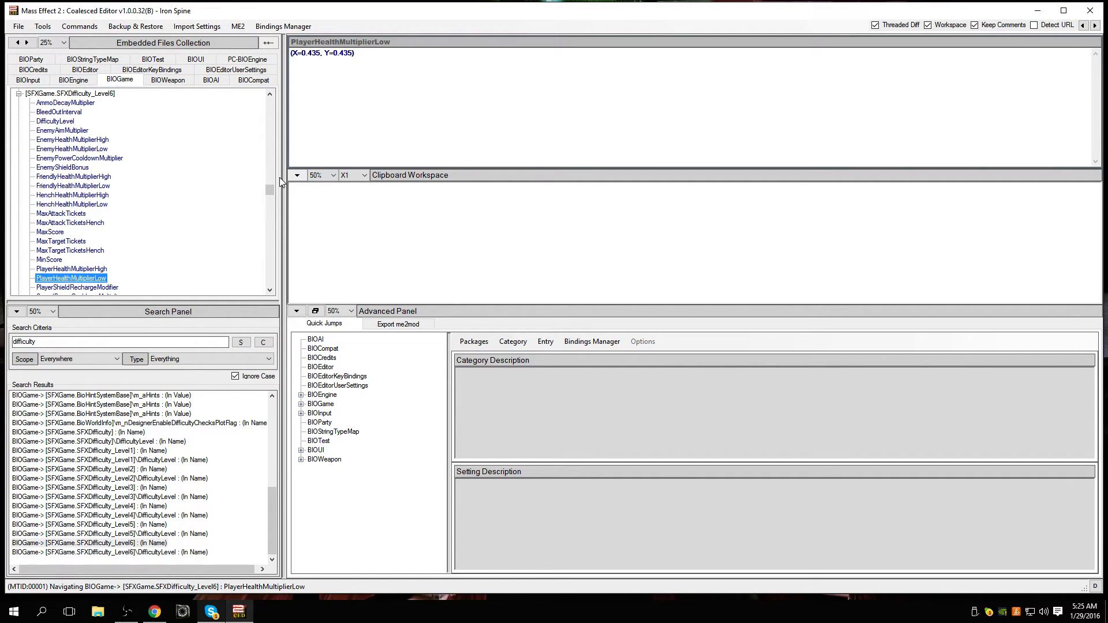
# Step: Collapse the [Engine.GameInfo] and [SFXGame.BioHintSystemBase] sections in the BIOGame tree
pyautogui.scroll(15, 118, 243)
pyautogui.scroll(15, 118, 244)
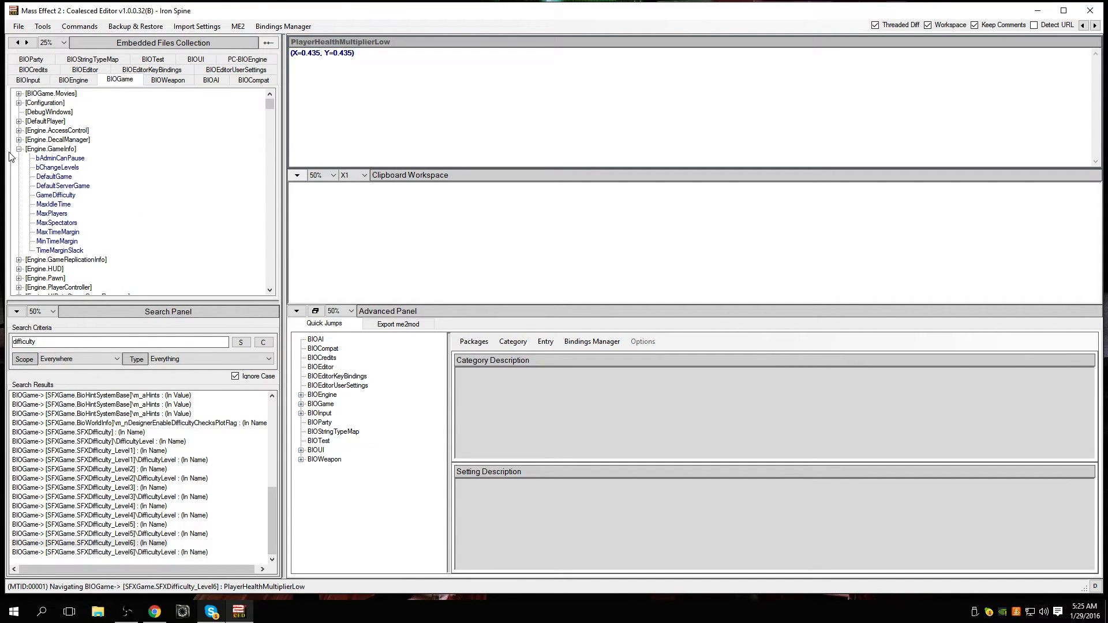
pyautogui.click(19, 149)
pyautogui.scroll(-10, 77, 205)
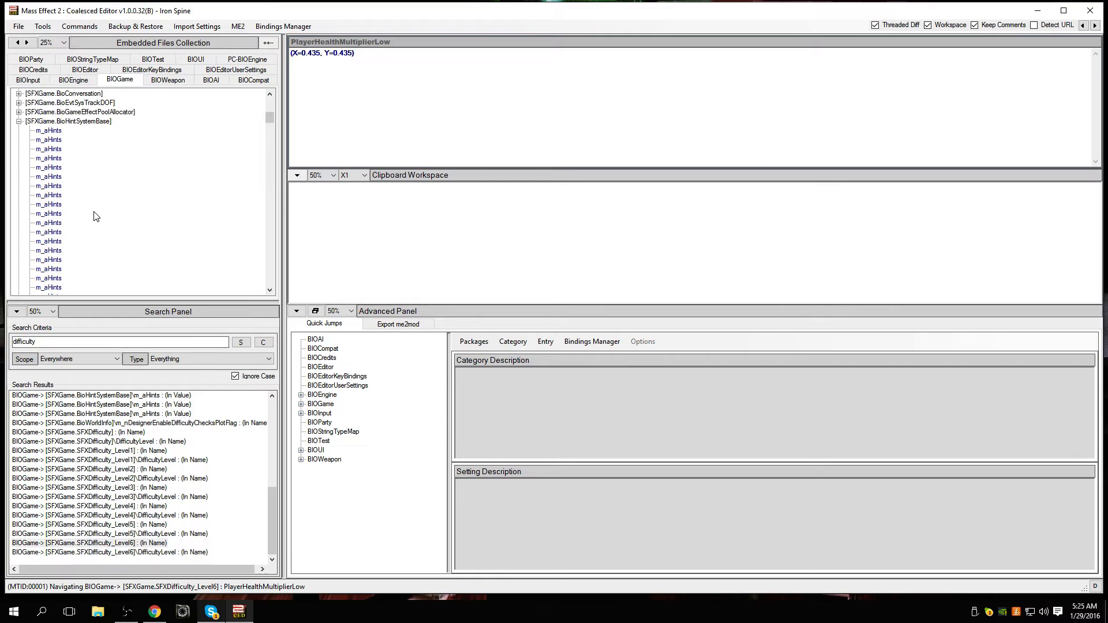
pyautogui.scroll(4, 94, 212)
pyautogui.click(19, 233)
pyautogui.scroll(-6, 87, 247)
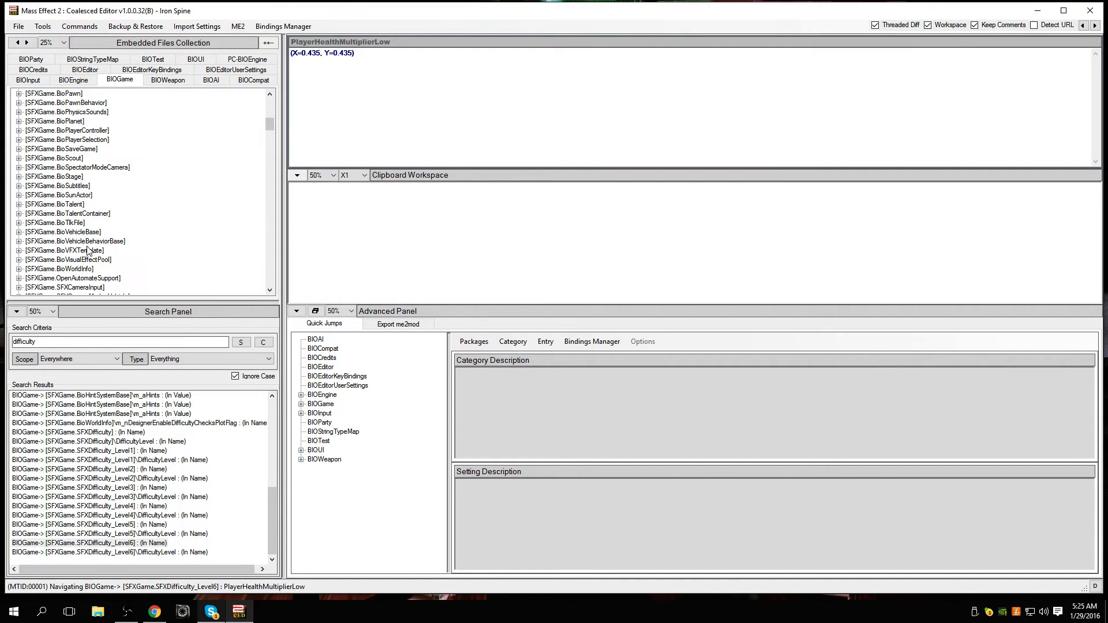
# Step: Collapse the expanded SFXDifficulty level sections in the BIOGame tree
pyautogui.scroll(-20, 88, 251)
pyautogui.scroll(17, 89, 251)
pyautogui.click(19, 232)
pyautogui.click(19, 242)
pyautogui.scroll(-5, 13, 242)
pyautogui.scroll(-5, 13, 242)
pyautogui.scroll(9, 13, 245)
pyautogui.click(19, 233)
pyautogui.scroll(-6, 130, 248)
pyautogui.scroll(-1, 138, 254)
# Step: Search all the embedded files for "scar"
pyautogui.doubleClick(102, 342)
pyautogui.write('sc')
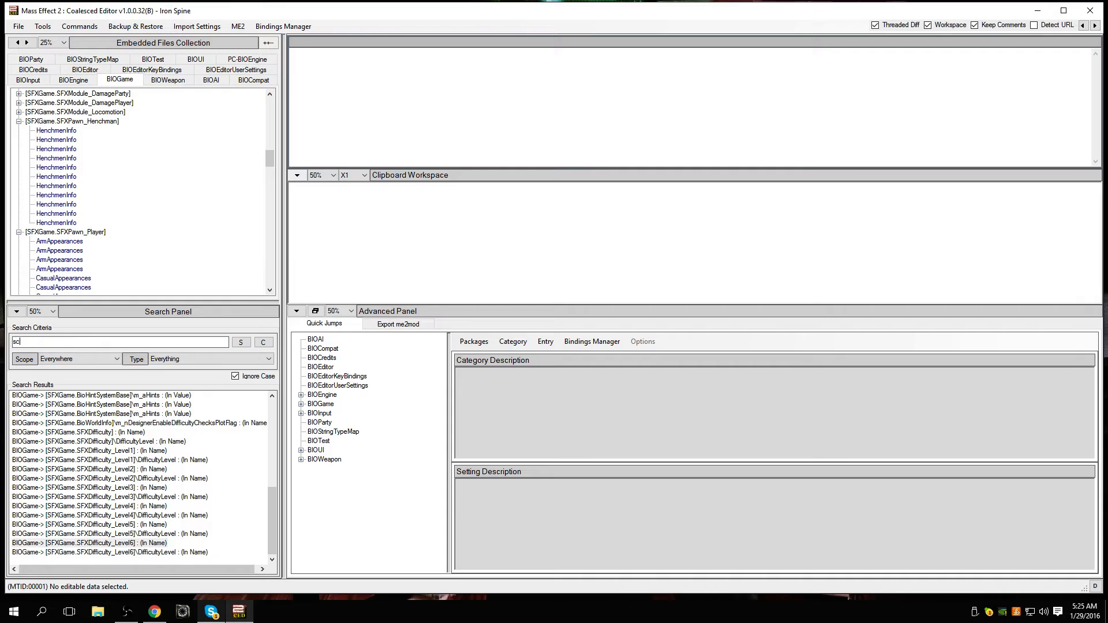
pyautogui.write('ar')
pyautogui.press('Return')
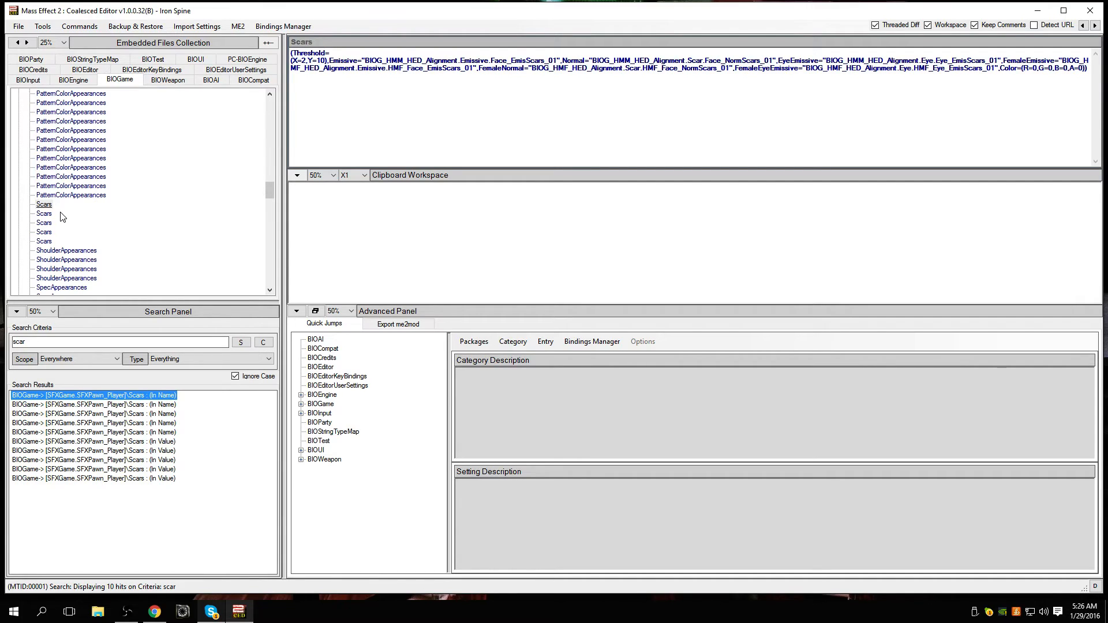
# Step: Compare the code of the Scars entries under [SFXGame.SFXPawn_Player], ending on the last one
pyautogui.click(45, 214)
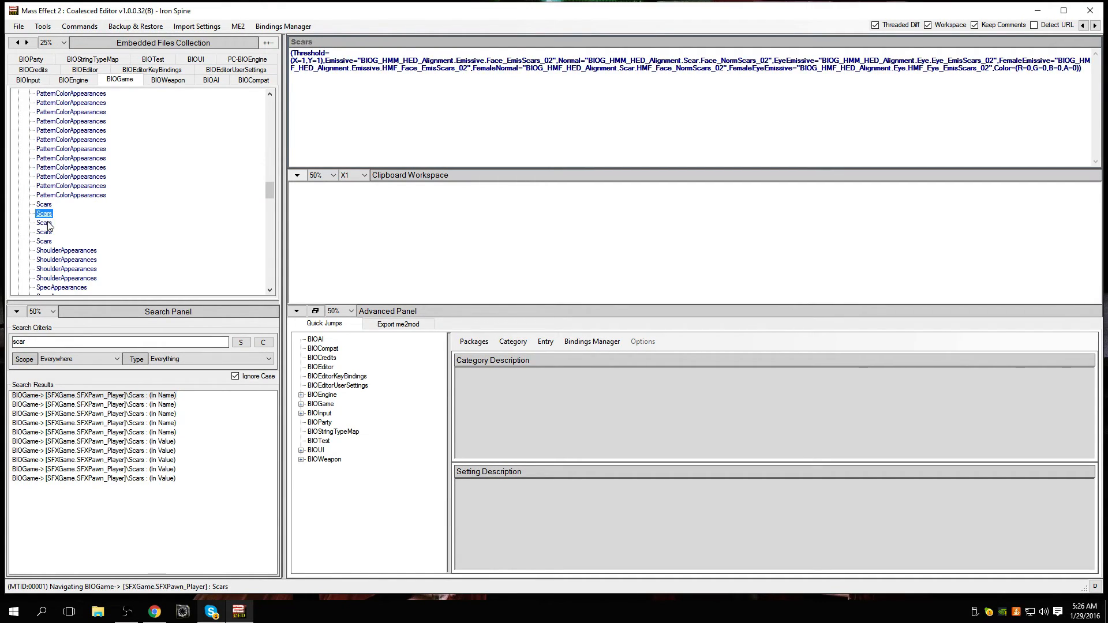
pyautogui.click(45, 233)
pyautogui.click(45, 242)
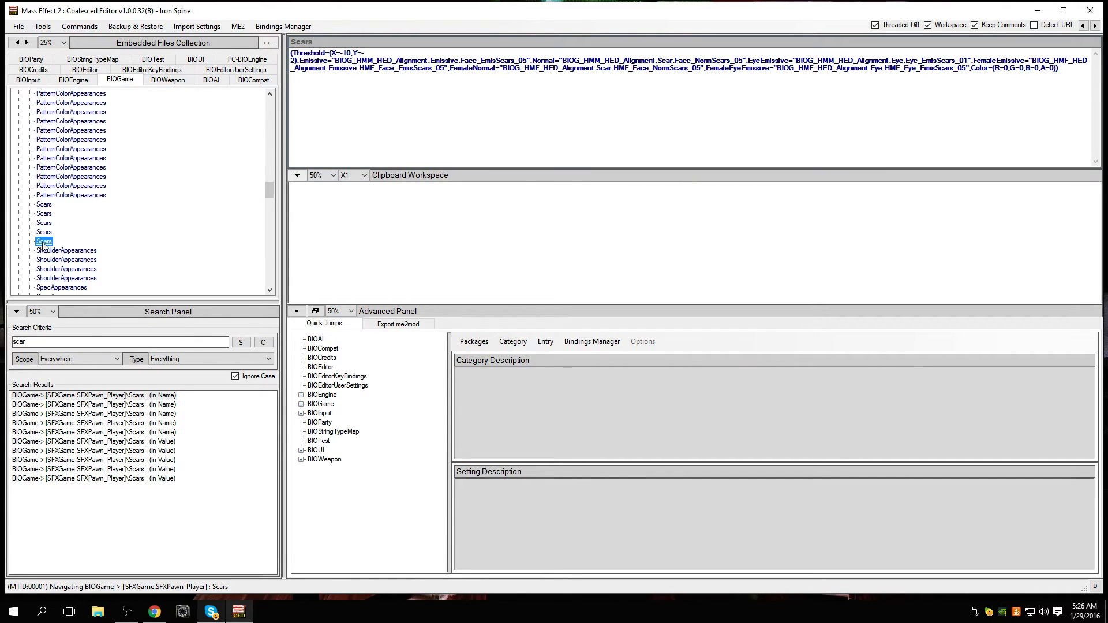
pyautogui.click(44, 213)
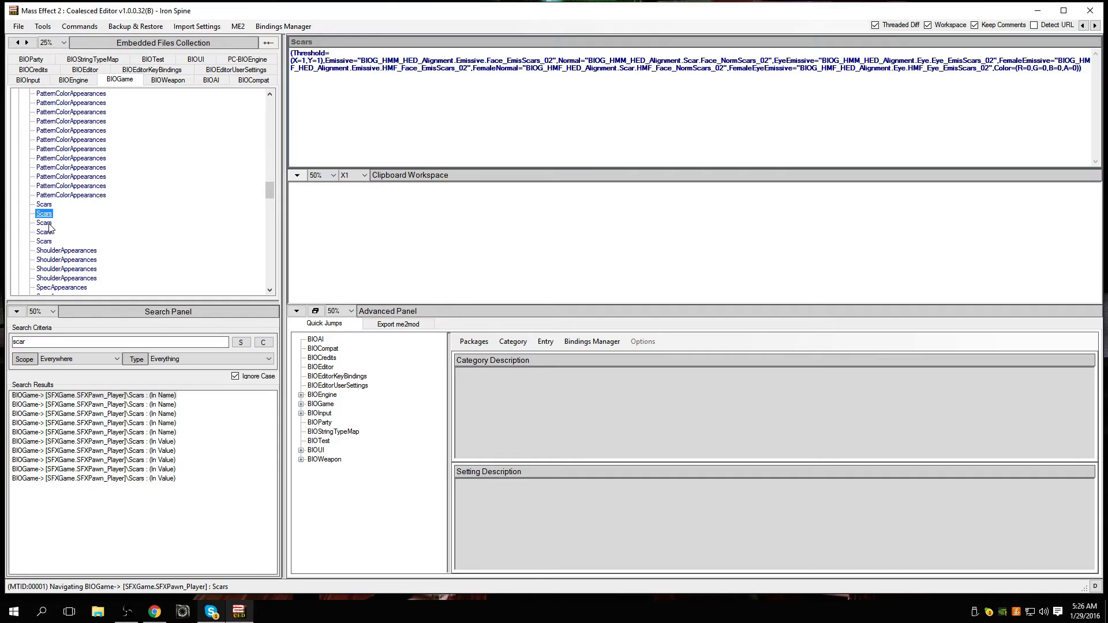
pyautogui.click(46, 233)
pyautogui.click(46, 242)
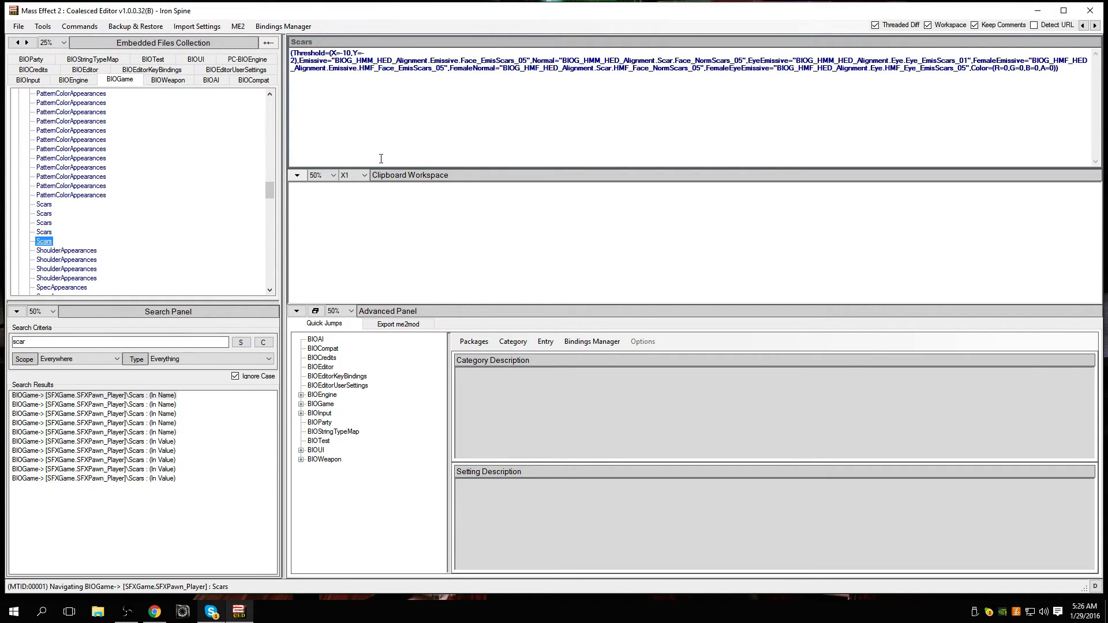
# Step: Examine the EyeEmissive and FemaleEyeEmissive values in the code of the last Scars entry
pyautogui.click(45, 233)
pyautogui.click(46, 243)
pyautogui.moveTo(560, 2); pyautogui.dragTo(319, 148)
pyautogui.moveTo(692, 189); pyautogui.dragTo(609, 188)
pyautogui.click(598, 187)
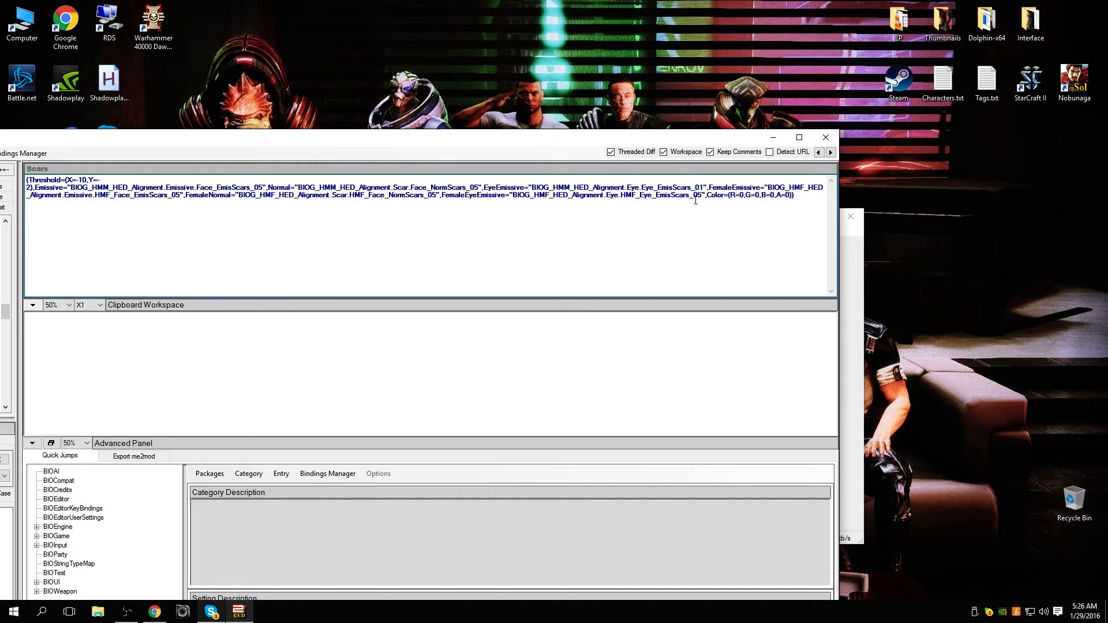
pyautogui.moveTo(704, 195); pyautogui.dragTo(606, 195)
pyautogui.click(545, 177)
pyautogui.moveTo(519, 195); pyautogui.dragTo(706, 196)
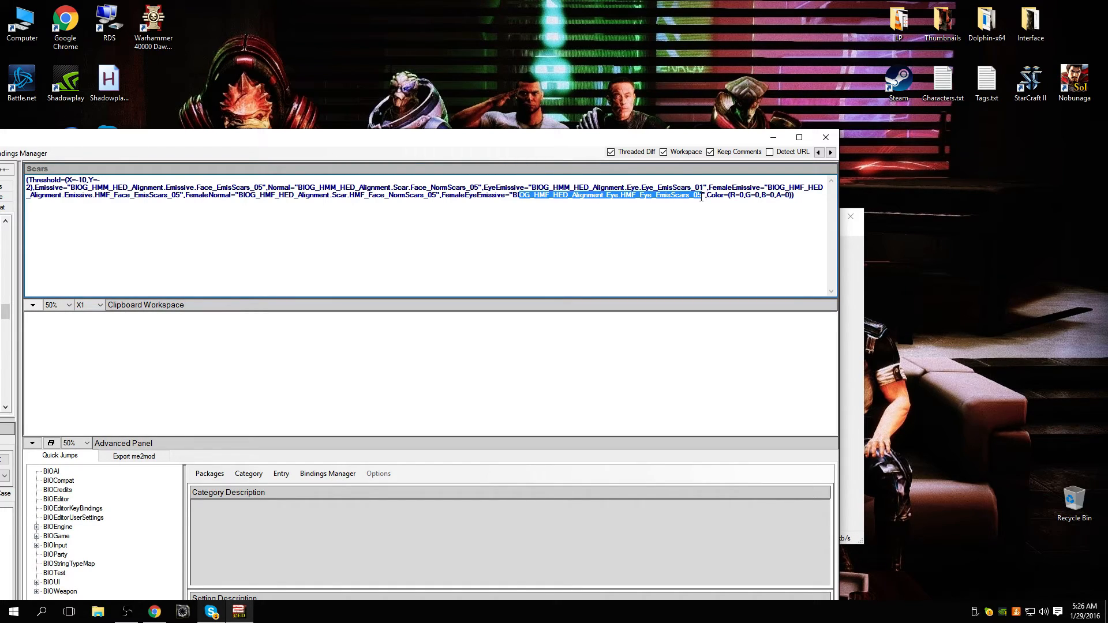
pyautogui.click(644, 183)
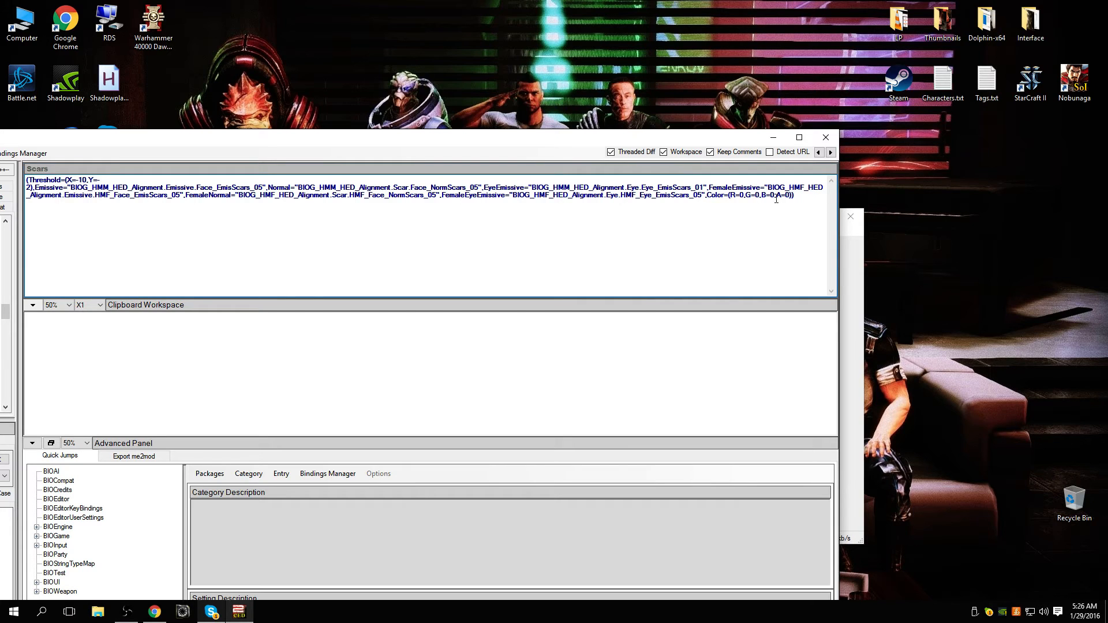
# Step: Compare the code of the first four Scars entries, ending on the first one
pyautogui.moveTo(652, 140); pyautogui.dragTo(906, 99)
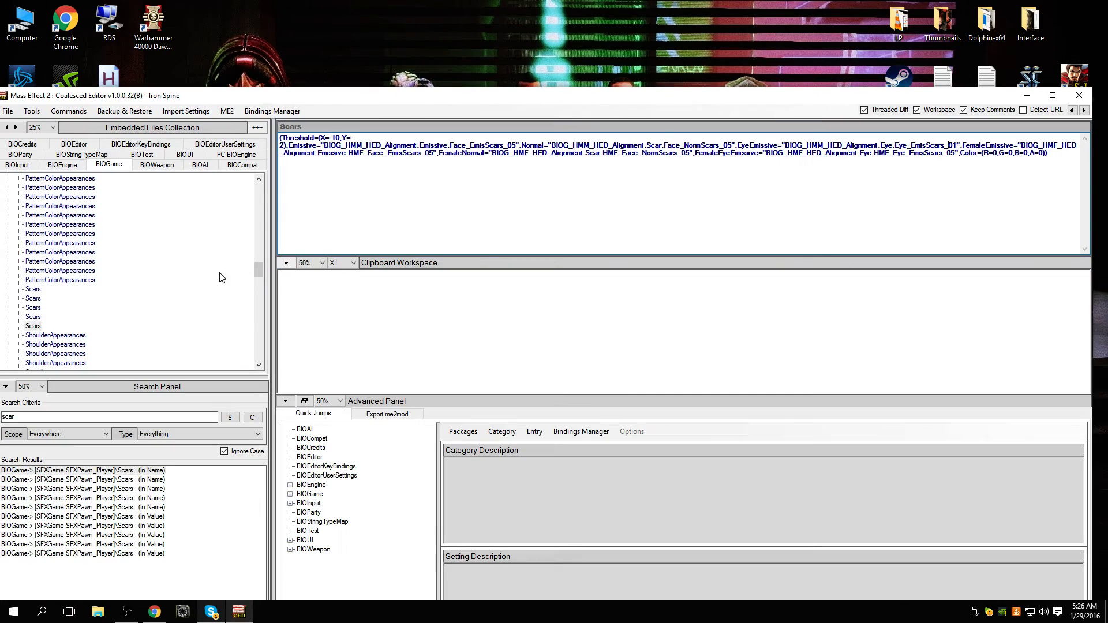
pyautogui.click(33, 317)
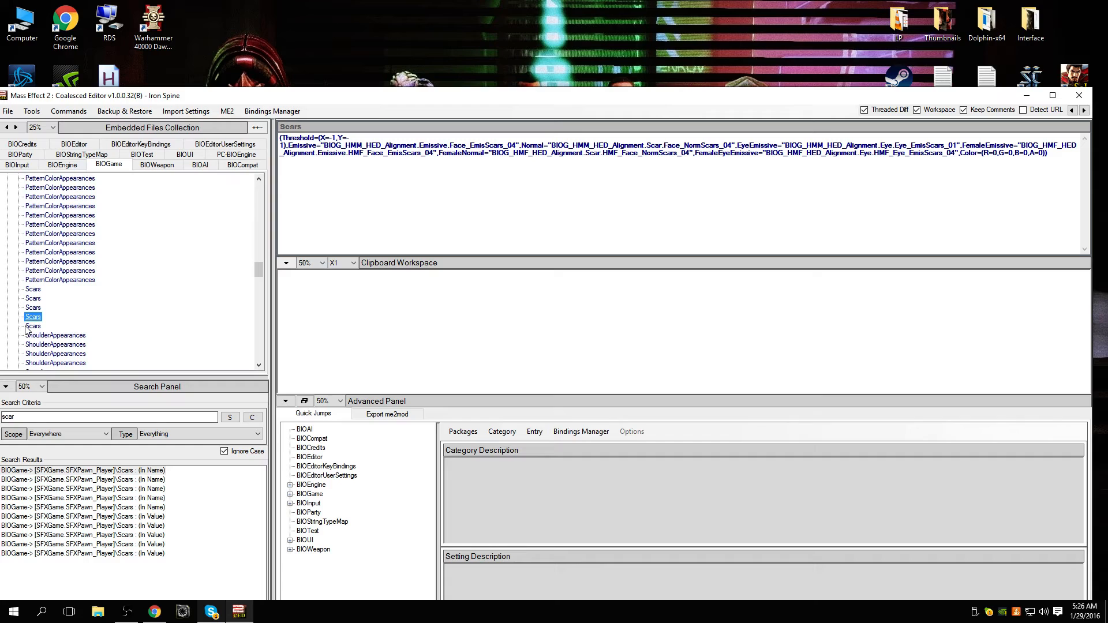
pyautogui.click(32, 294)
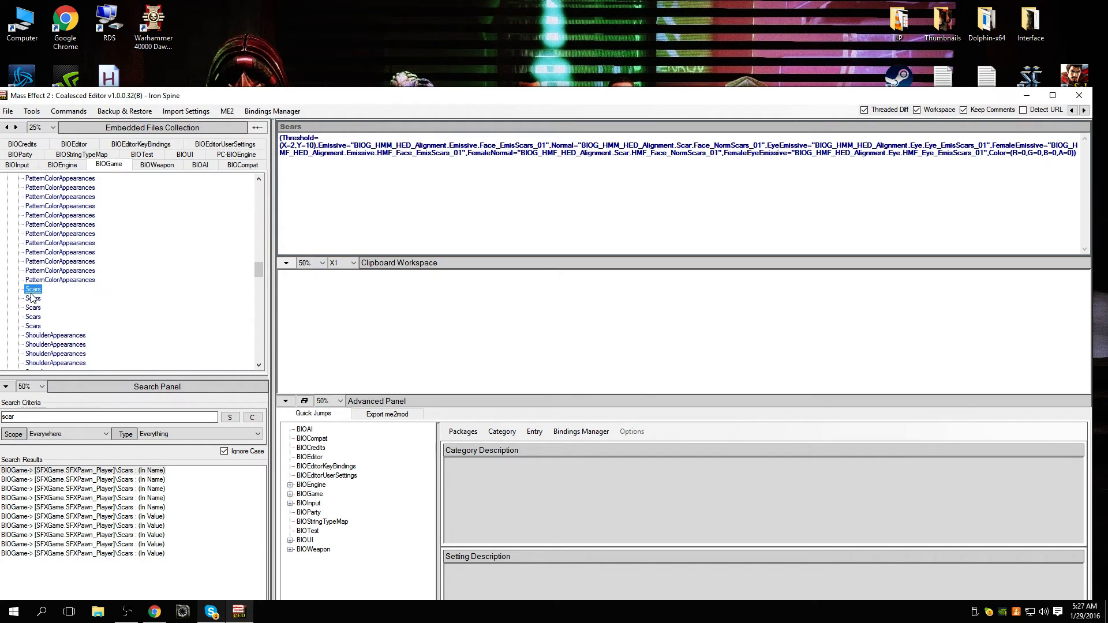
pyautogui.press('Down')
pyautogui.press('Down')
pyautogui.press('Down')
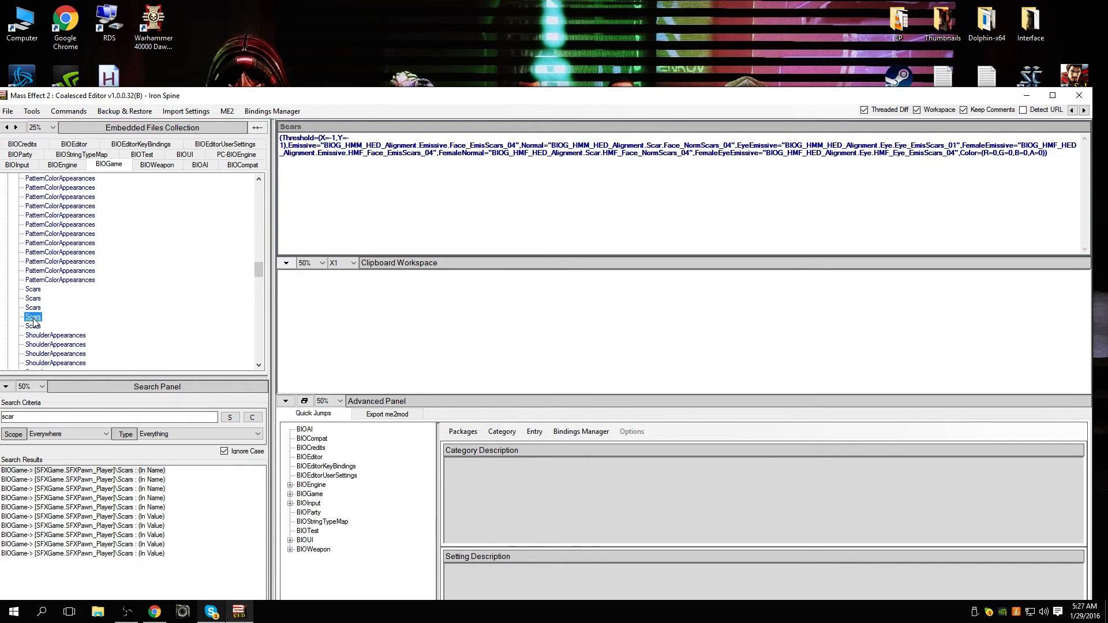
pyautogui.click(35, 294)
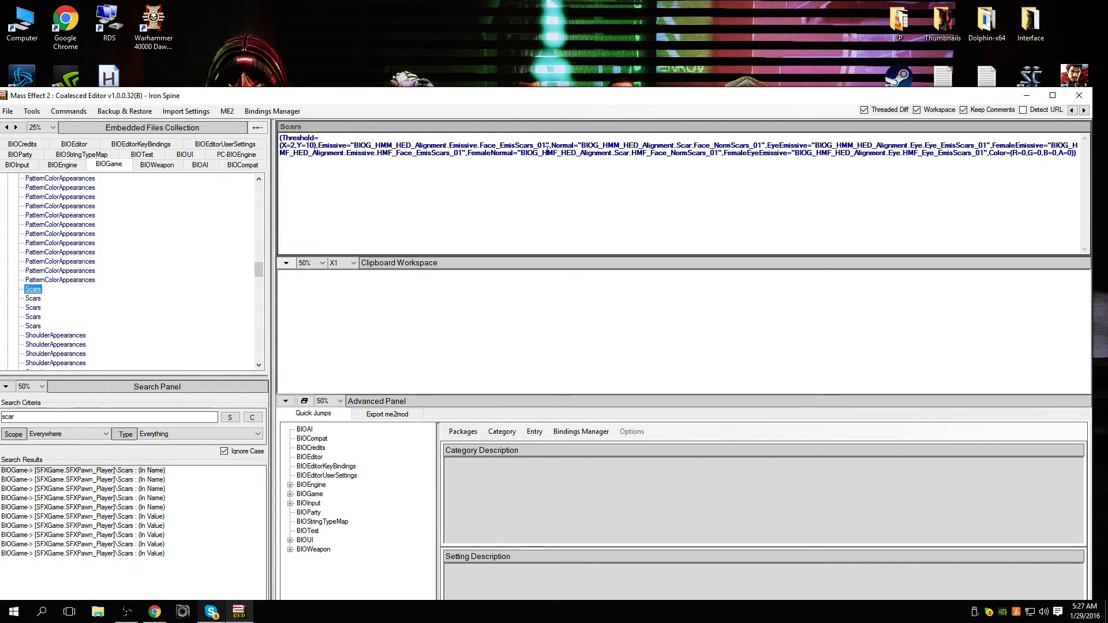
# Step: Examine the Emissive, Normal, EyeEmissive and corresponding female values in the code of the first Scars entry
pyautogui.moveTo(673, 98); pyautogui.dragTo(498, 146)
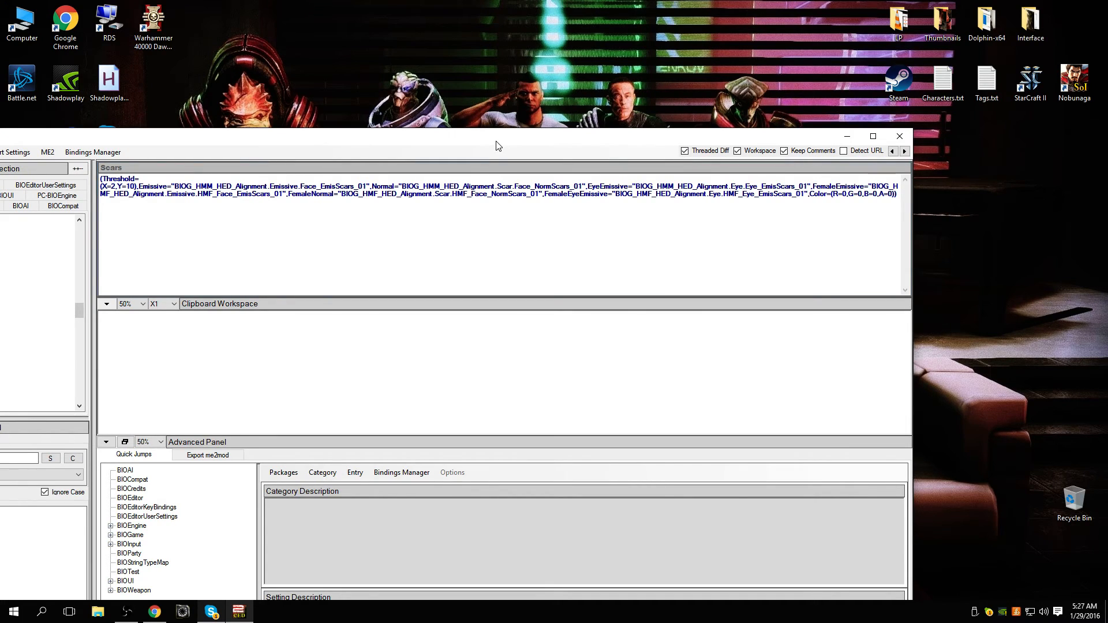
pyautogui.click(478, 186)
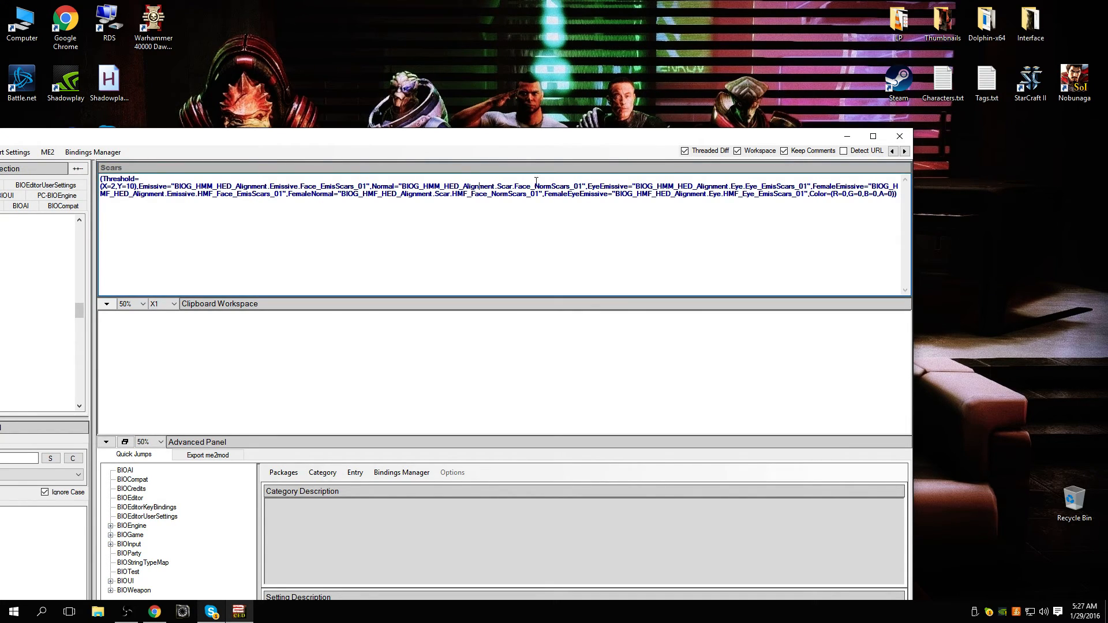
pyautogui.doubleClick(584, 142)
pyautogui.moveTo(584, 147); pyautogui.dragTo(522, 162)
pyautogui.moveTo(676, 205); pyautogui.dragTo(911, 209)
pyautogui.click(730, 236)
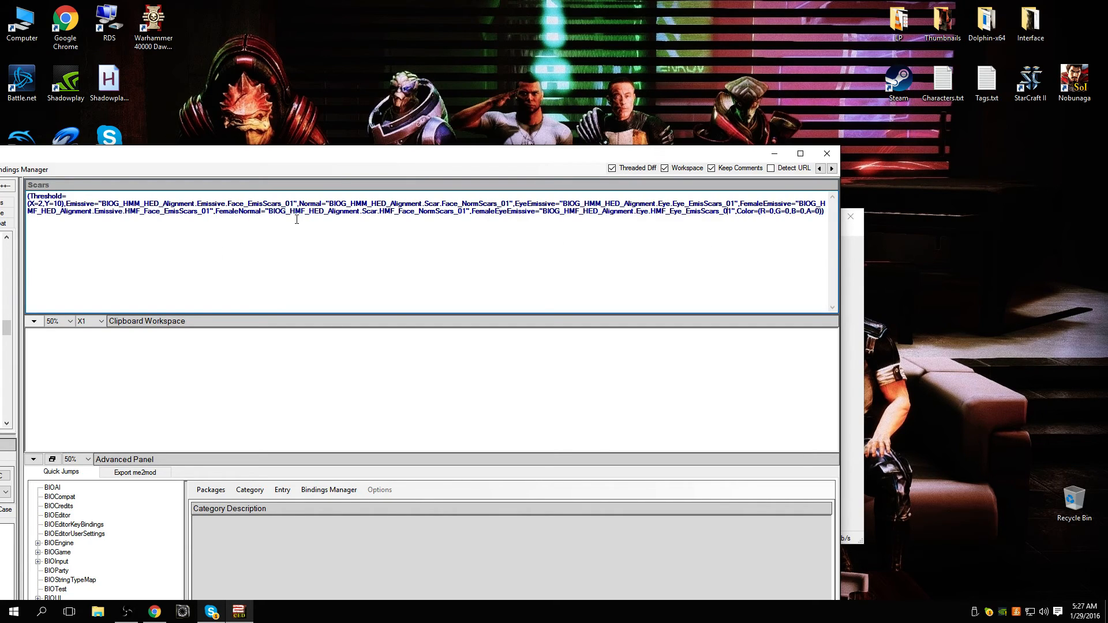
pyautogui.moveTo(155, 204); pyautogui.dragTo(286, 205)
pyautogui.moveTo(428, 205); pyautogui.dragTo(505, 202)
pyautogui.click(515, 202)
pyautogui.moveTo(730, 204); pyautogui.dragTo(600, 211)
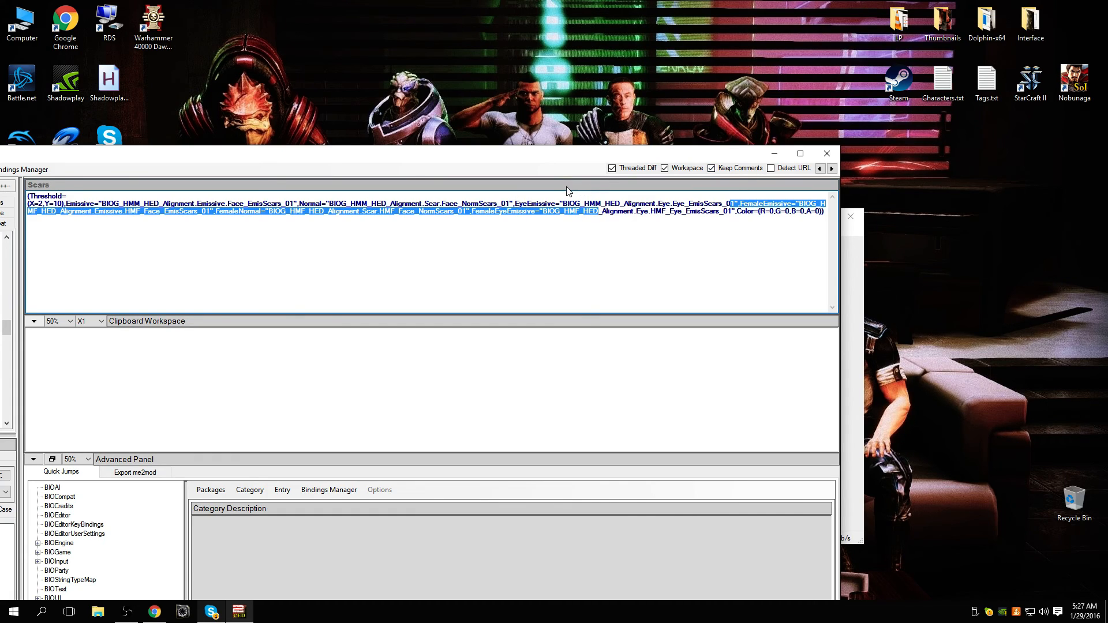
pyautogui.click(594, 247)
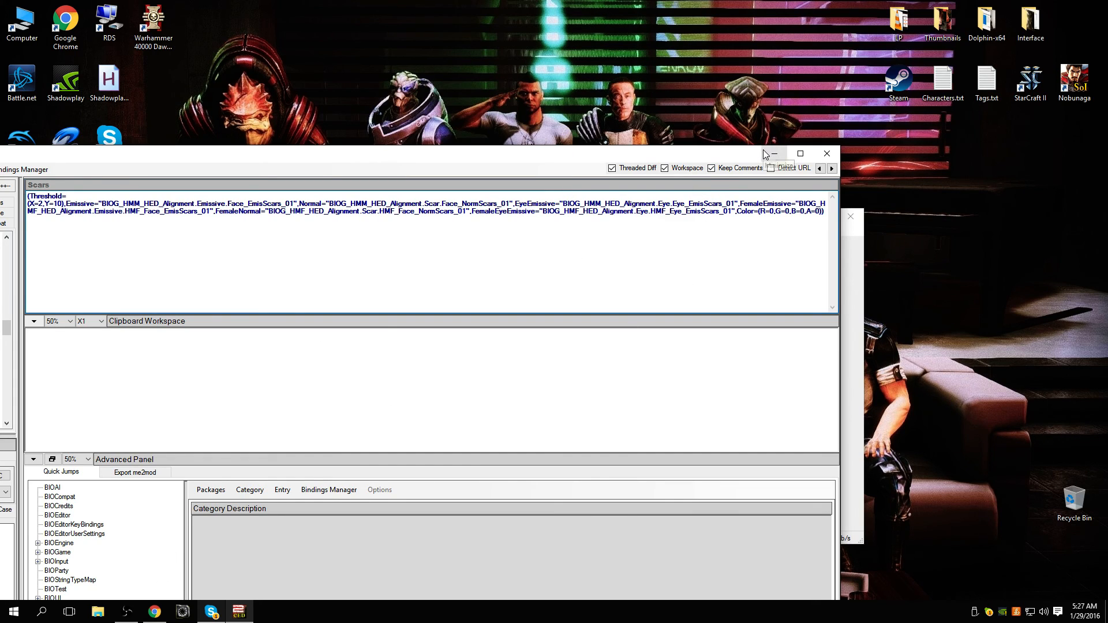
pyautogui.moveTo(130, 609)
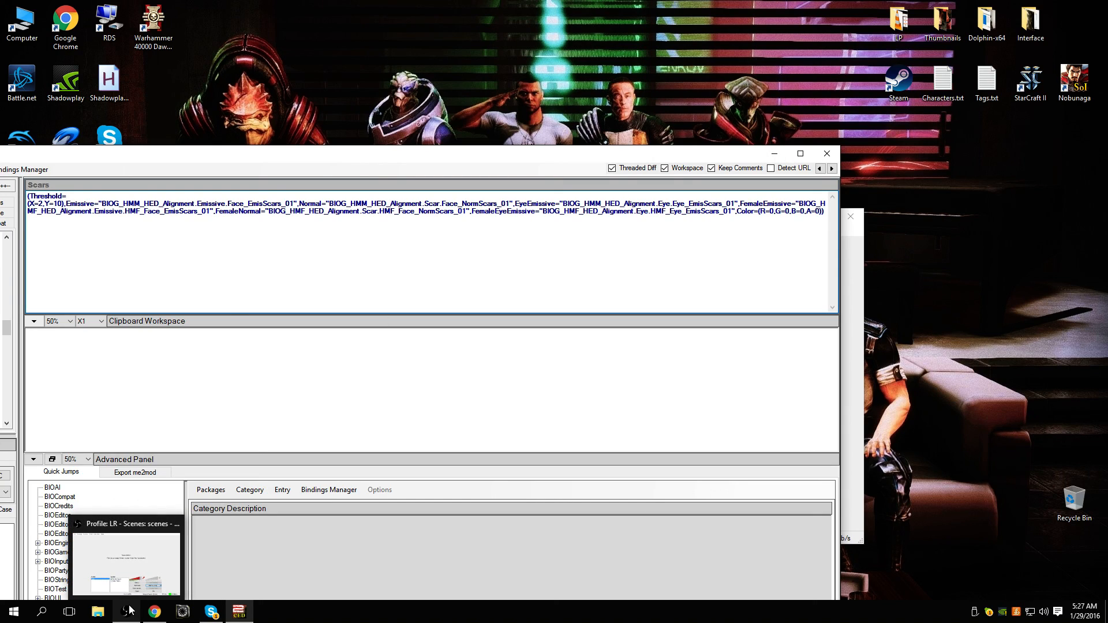